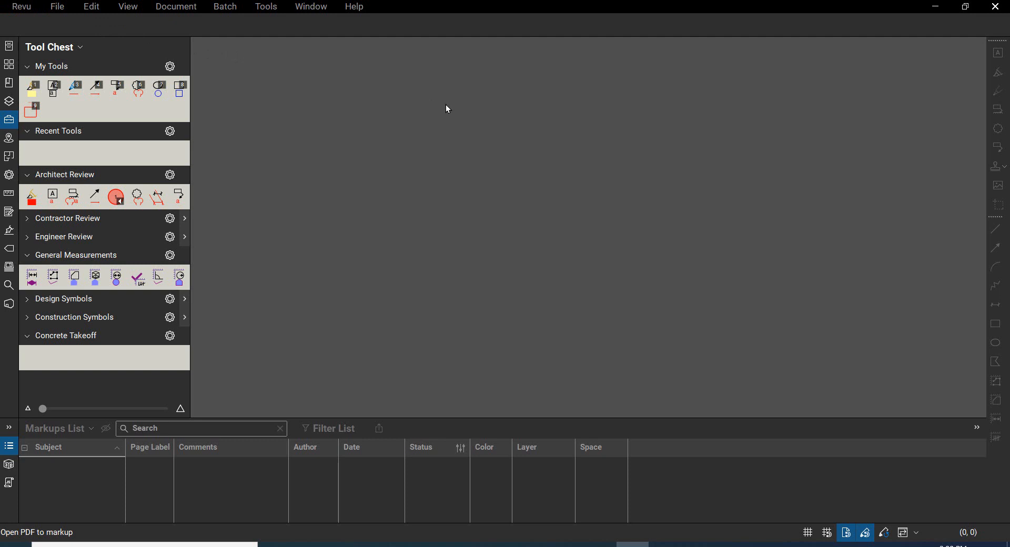
Step: Switch the interface profile to Quantity Takeoff
{"action": "left_click", "coordinate": [22, 9]}
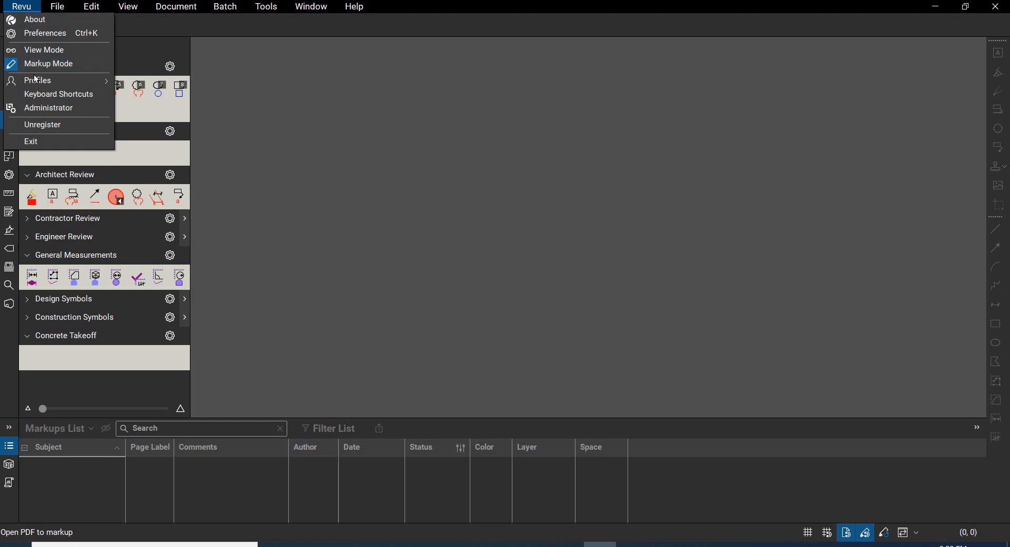
{"action": "mouse_move", "coordinate": [38, 81]}
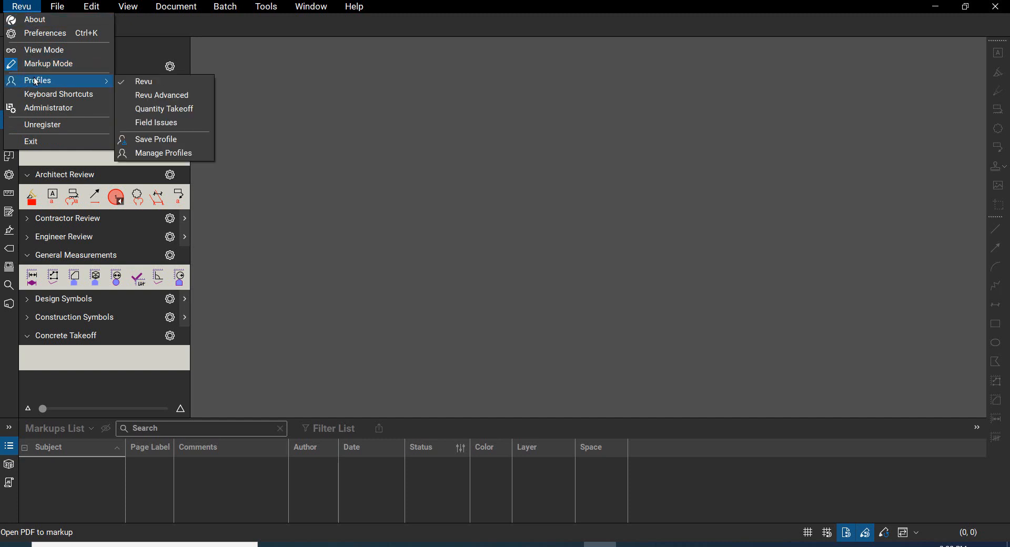
{"action": "left_click", "coordinate": [182, 114]}
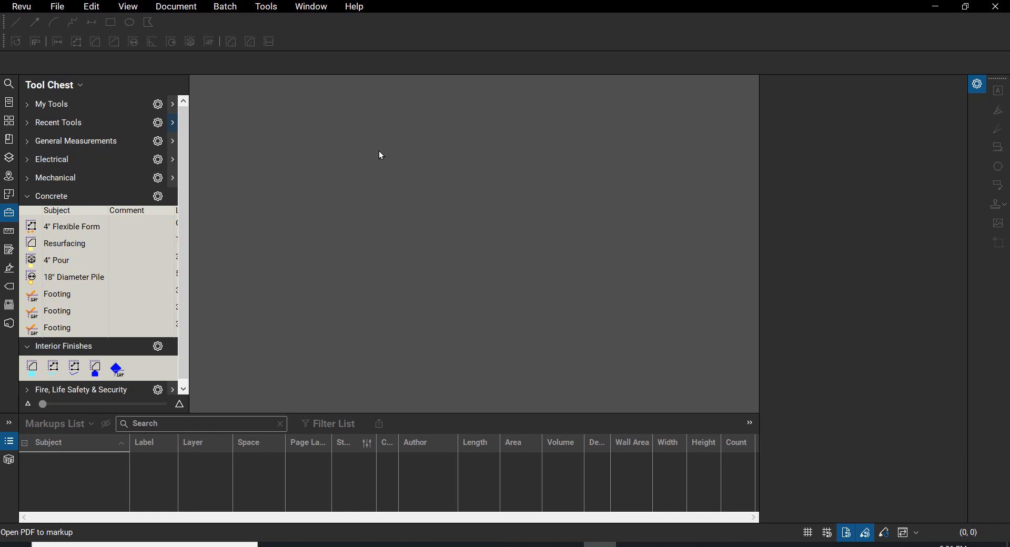
{"action": "left_click", "coordinate": [268, 11]}
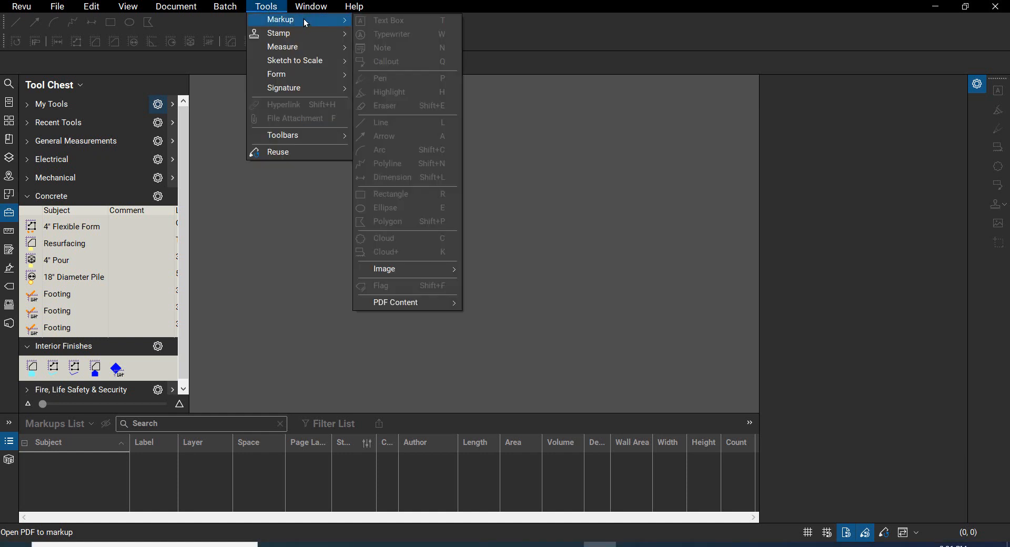
{"action": "mouse_move", "coordinate": [294, 136]}
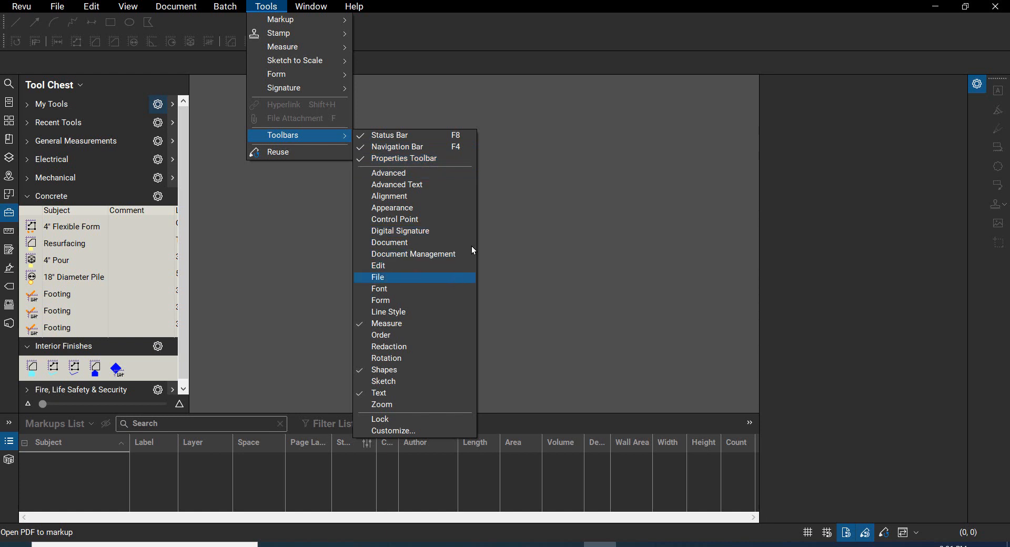
{"action": "left_click", "coordinate": [537, 216]}
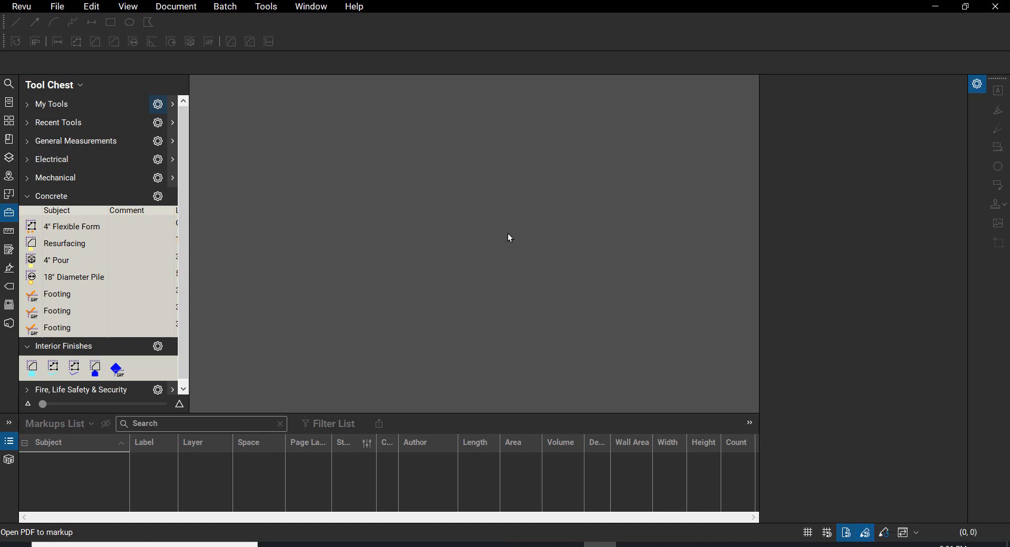
Step: Open the PDF file "marseille-02 - Concrete Video" from the Bluebeam Revu course folder
{"action": "left_click", "coordinate": [56, 7]}
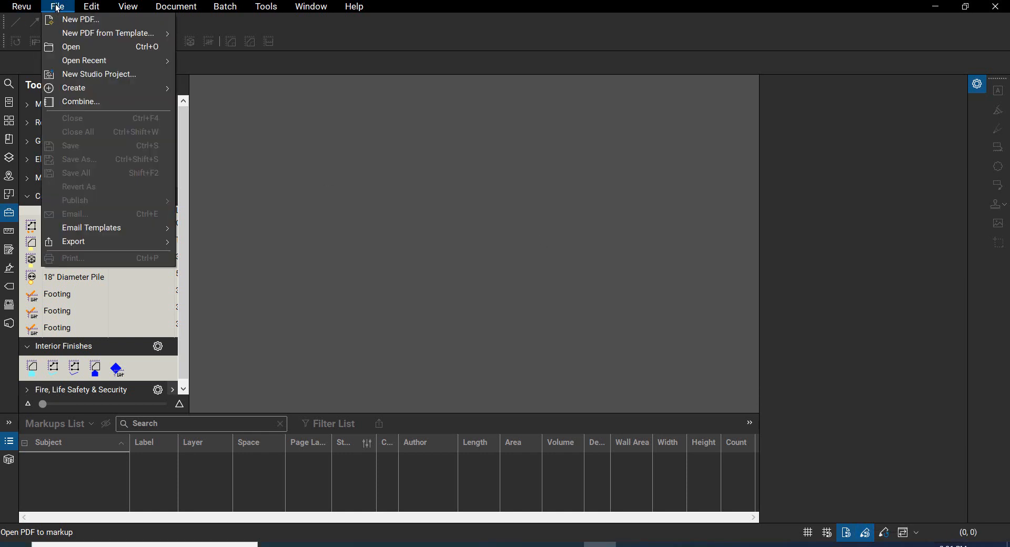
{"action": "left_click", "coordinate": [81, 46]}
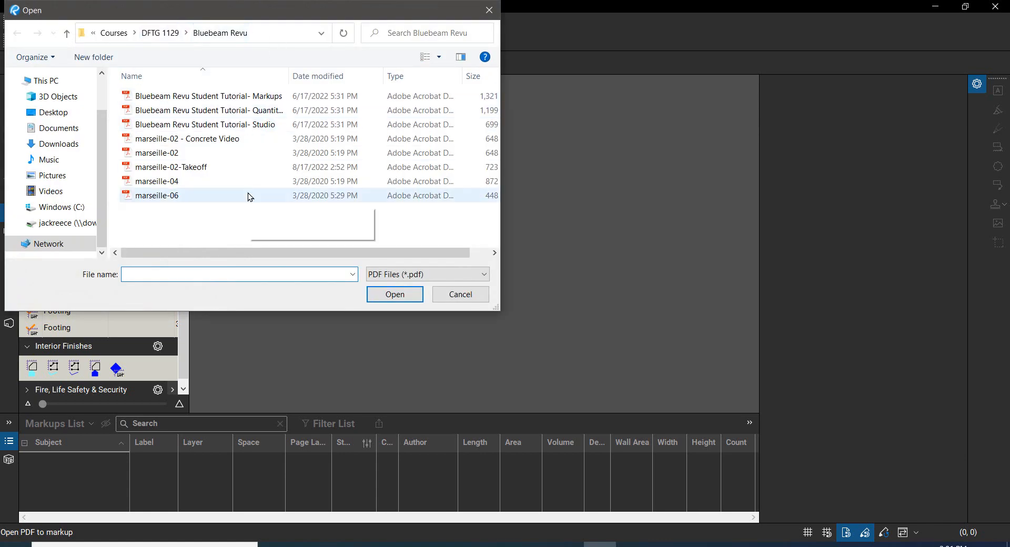
{"action": "left_click", "coordinate": [201, 141]}
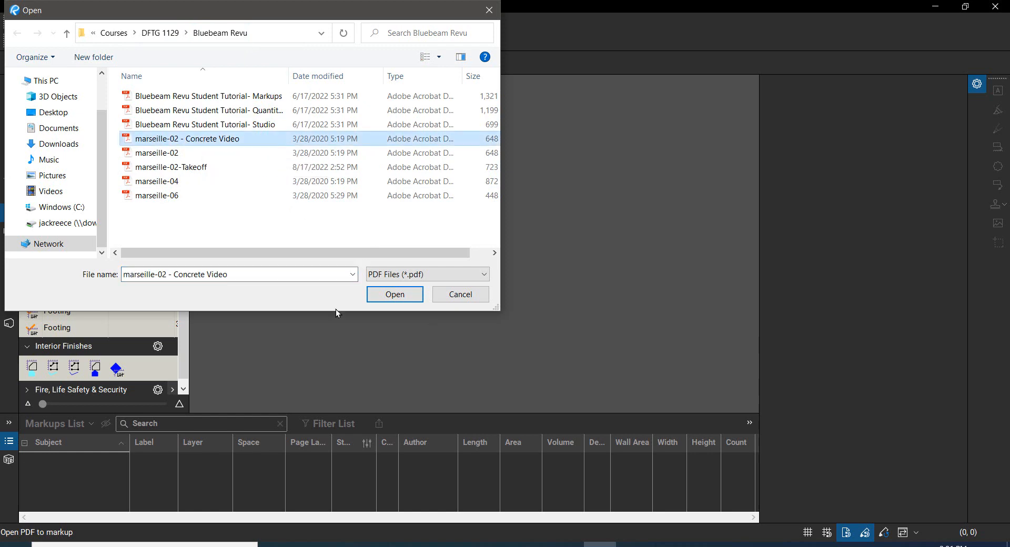
{"action": "left_click", "coordinate": [401, 297]}
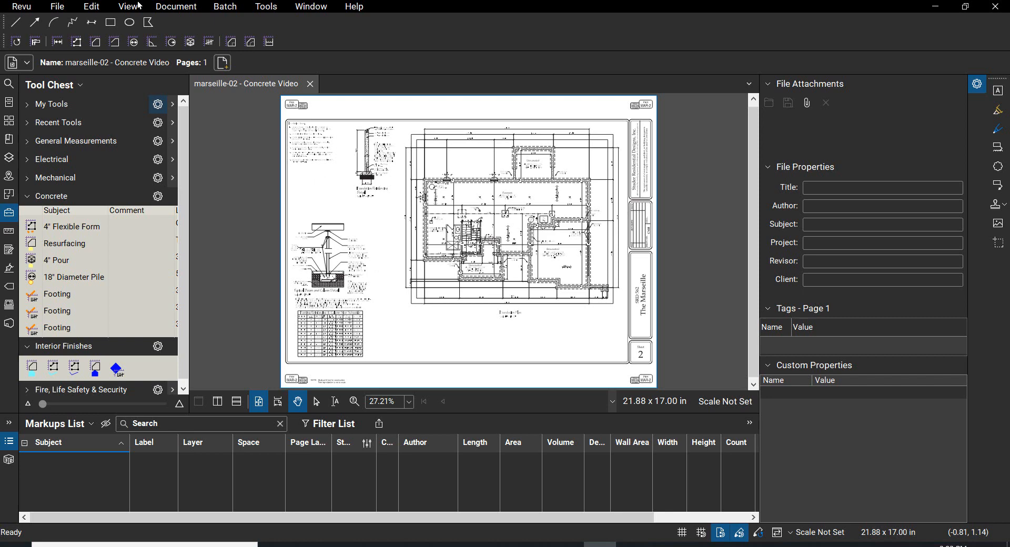
Step: Collapse the Concrete tool set and look through the Electrical and Mechanical tool sets
{"action": "left_click", "coordinate": [41, 198]}
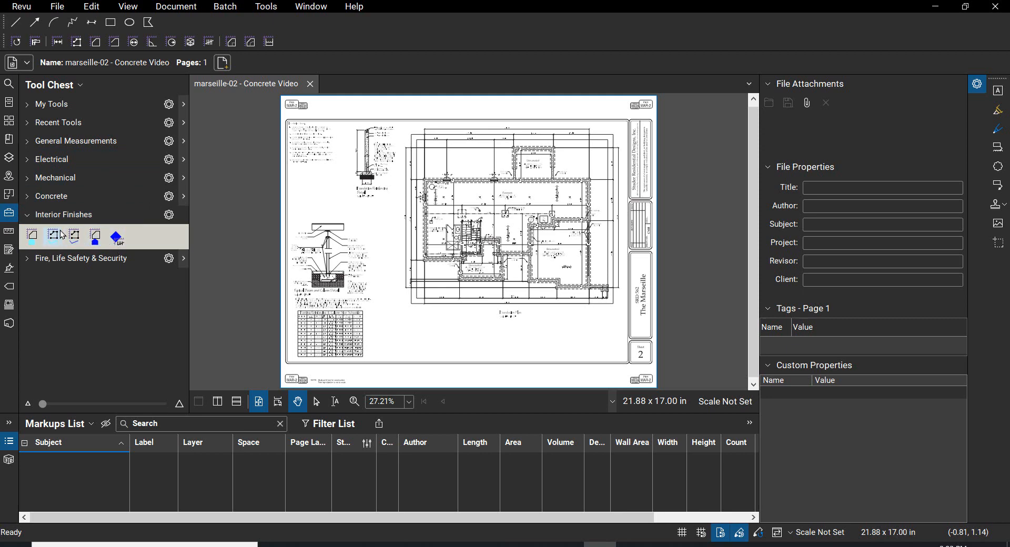
{"action": "left_click", "coordinate": [28, 160]}
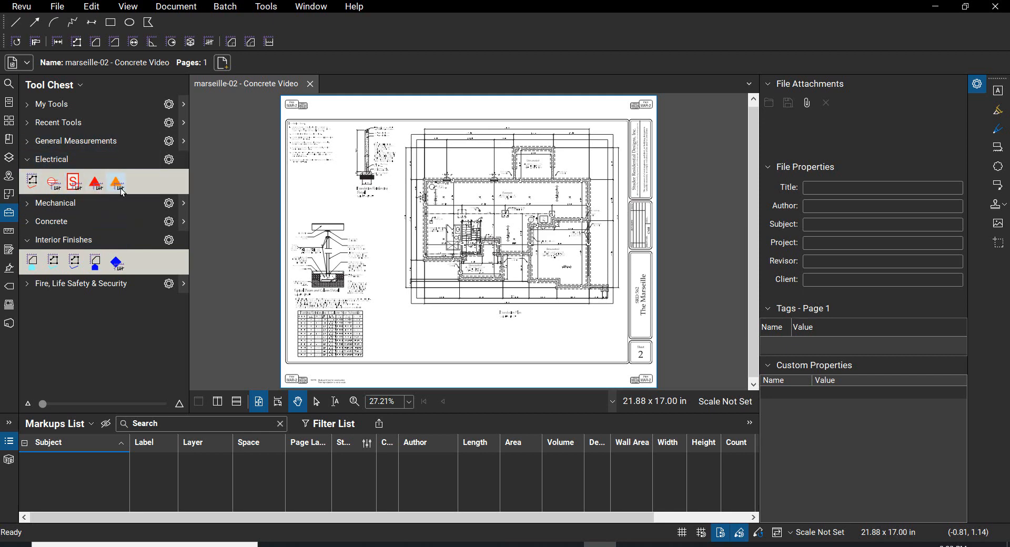
{"action": "left_click", "coordinate": [28, 160]}
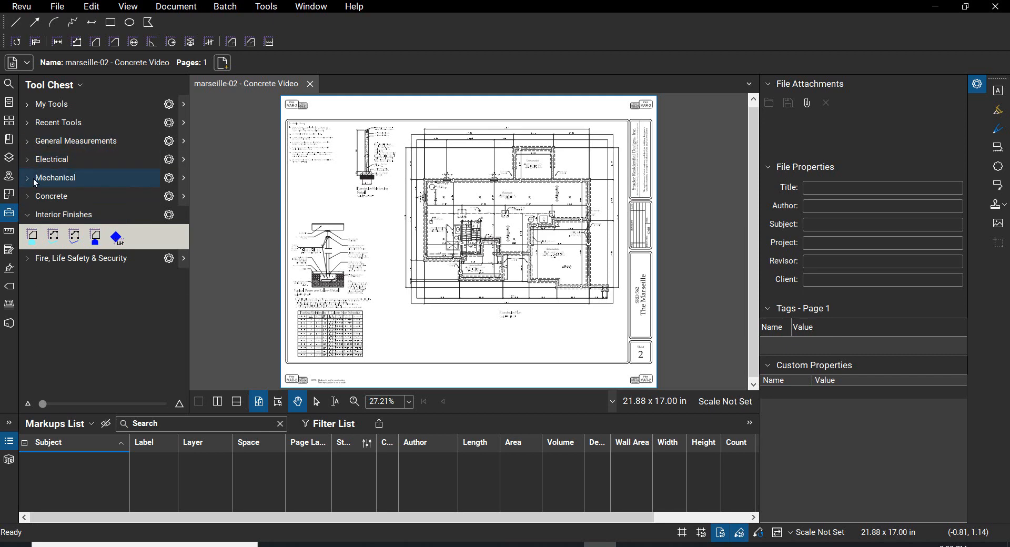
{"action": "left_click", "coordinate": [27, 178]}
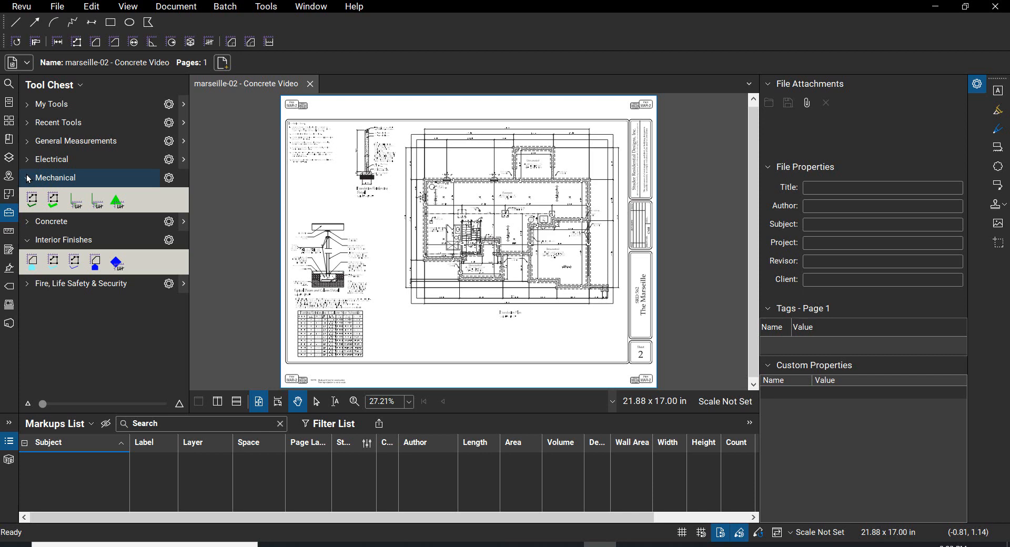
{"action": "left_click", "coordinate": [29, 179]}
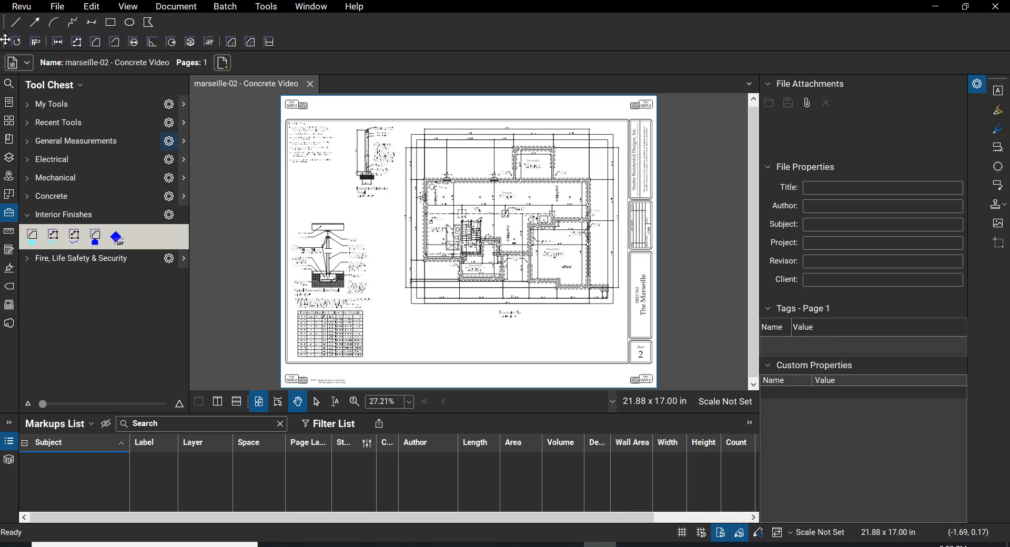
Step: Move the Measure toolbar further along its row and collapse the Interior Finishes tool set
{"action": "left_click_drag", "start_coordinate": [6, 40], "coordinate": [339, 49]}
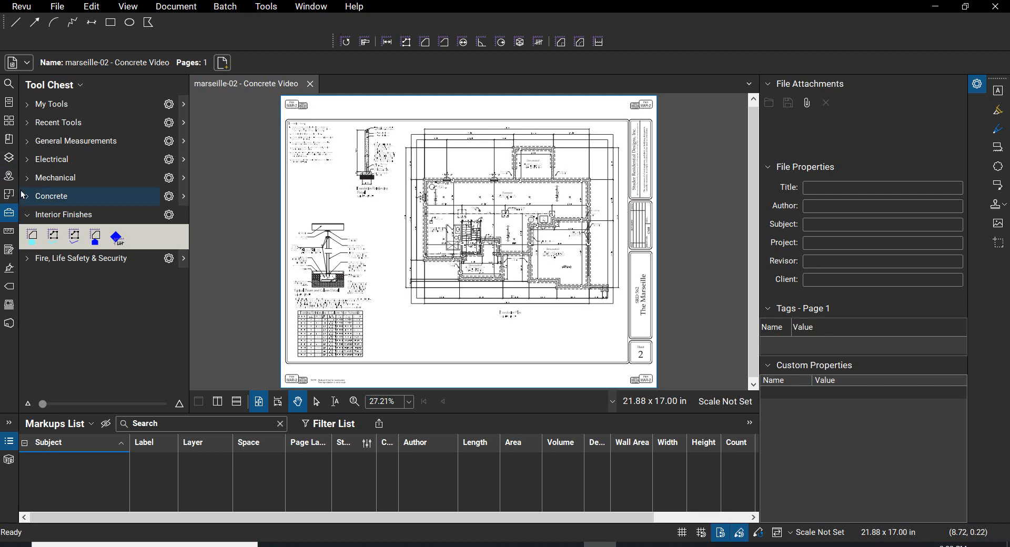
{"action": "left_click", "coordinate": [27, 215]}
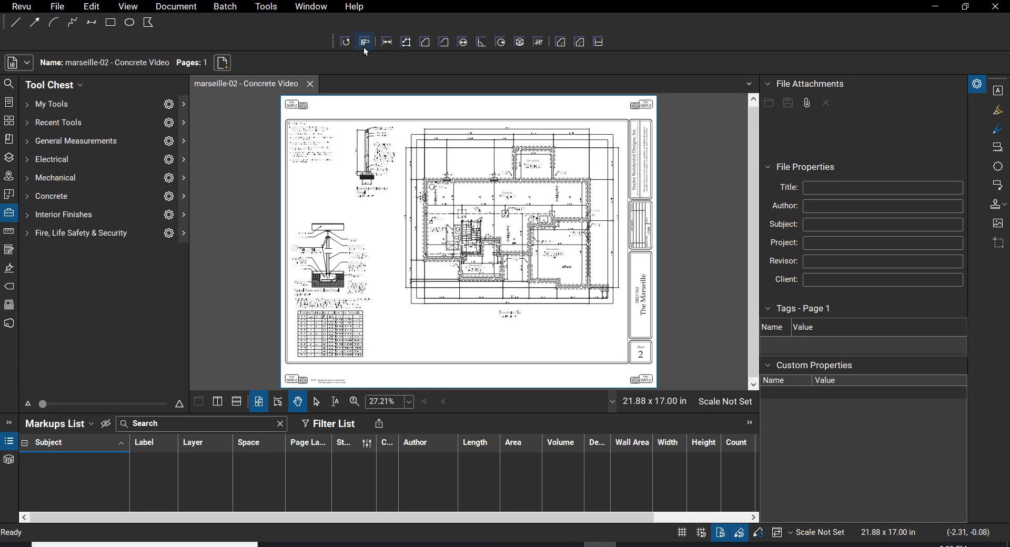
{"action": "left_click", "coordinate": [273, 14]}
{"action": "mouse_move", "coordinate": [300, 138]}
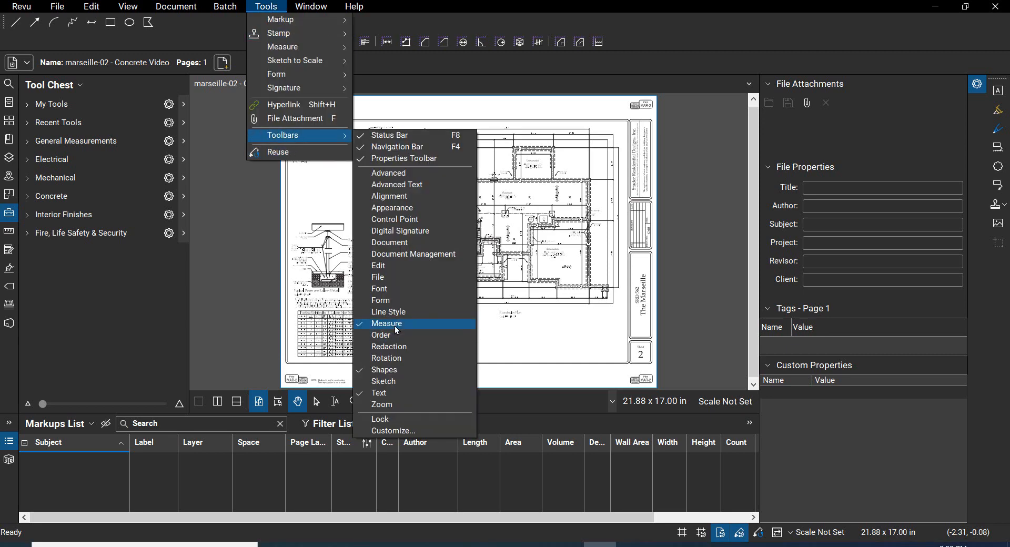
{"action": "key", "text": "Escape"}
{"action": "key", "text": "Escape"}
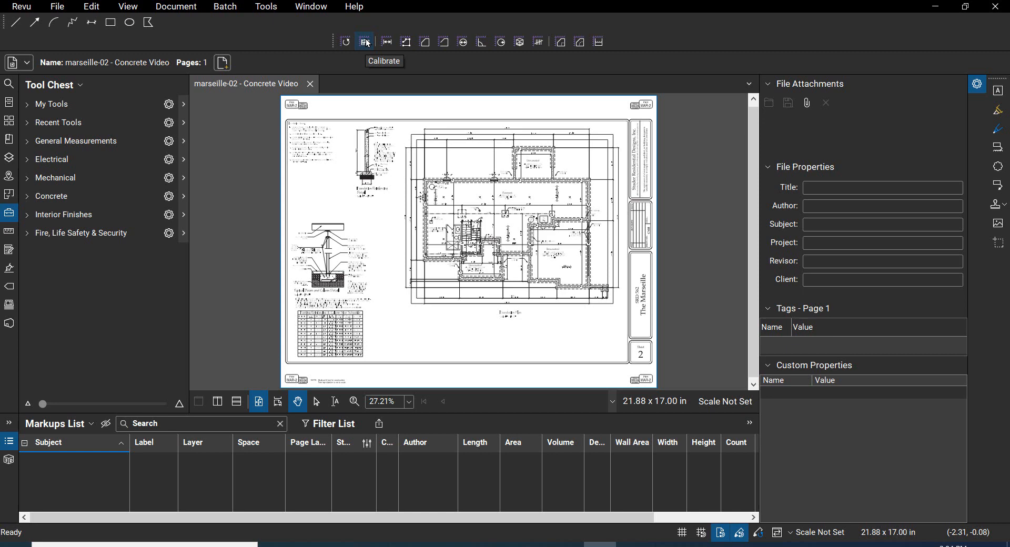
Step: Start setting a custom scale for the current page by calibrating against a known dimension
{"action": "left_click", "coordinate": [271, 9]}
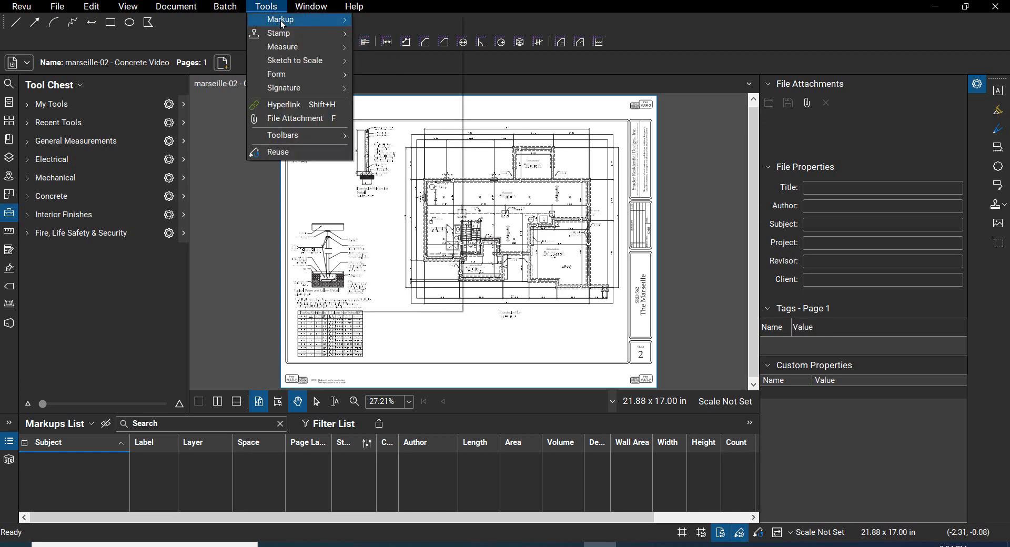
{"action": "mouse_move", "coordinate": [281, 21]}
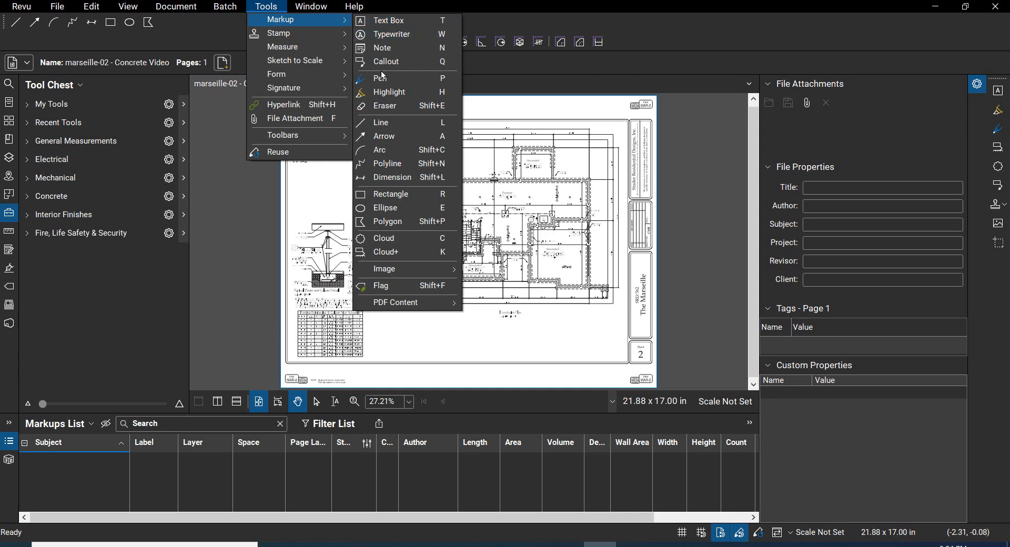
{"action": "mouse_move", "coordinate": [292, 47]}
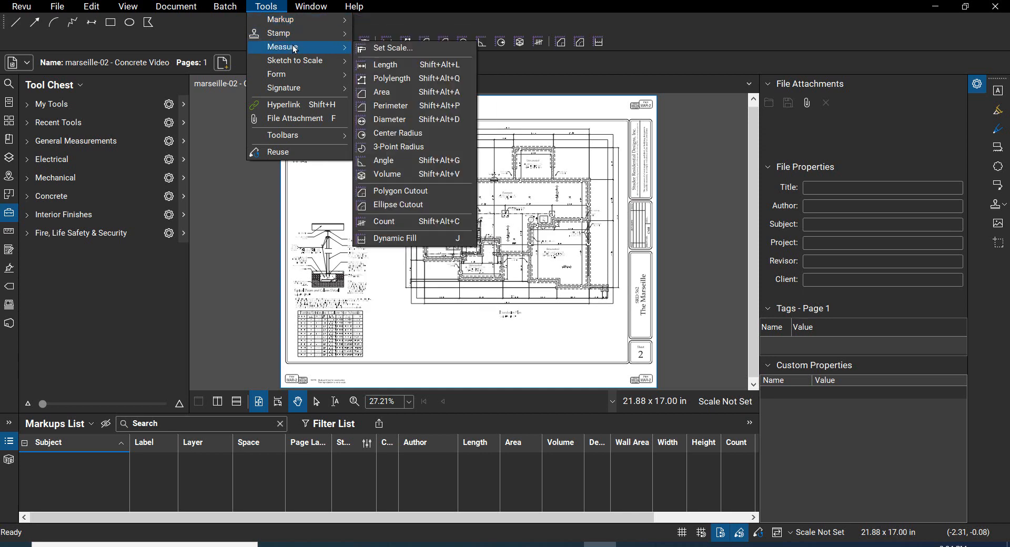
{"action": "left_click", "coordinate": [388, 53]}
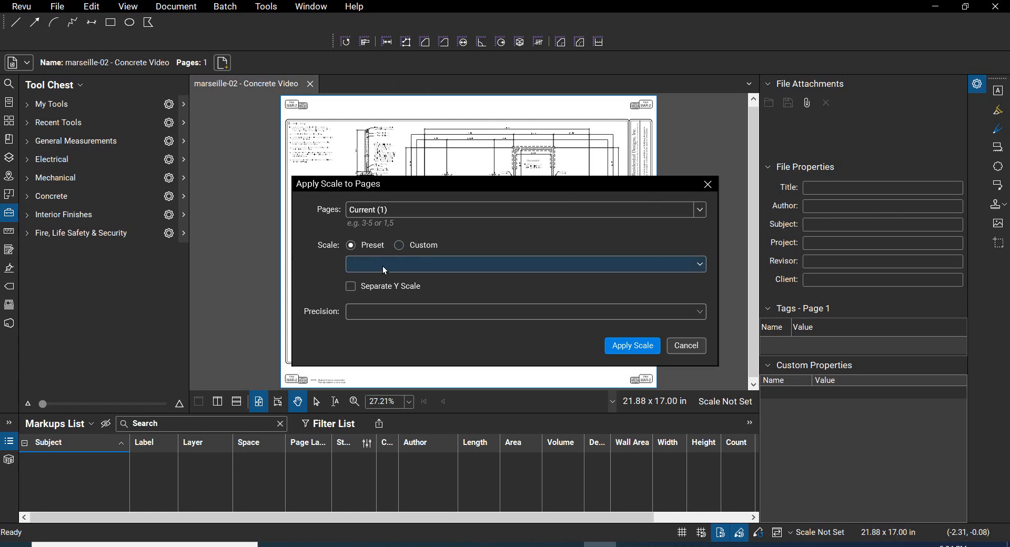
{"action": "left_click", "coordinate": [405, 268]}
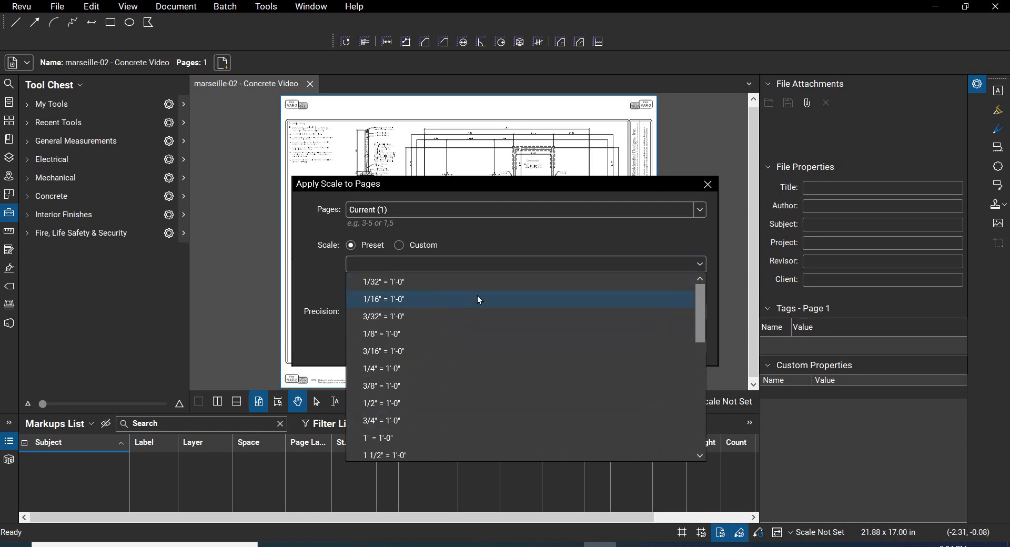
{"action": "left_click", "coordinate": [510, 242]}
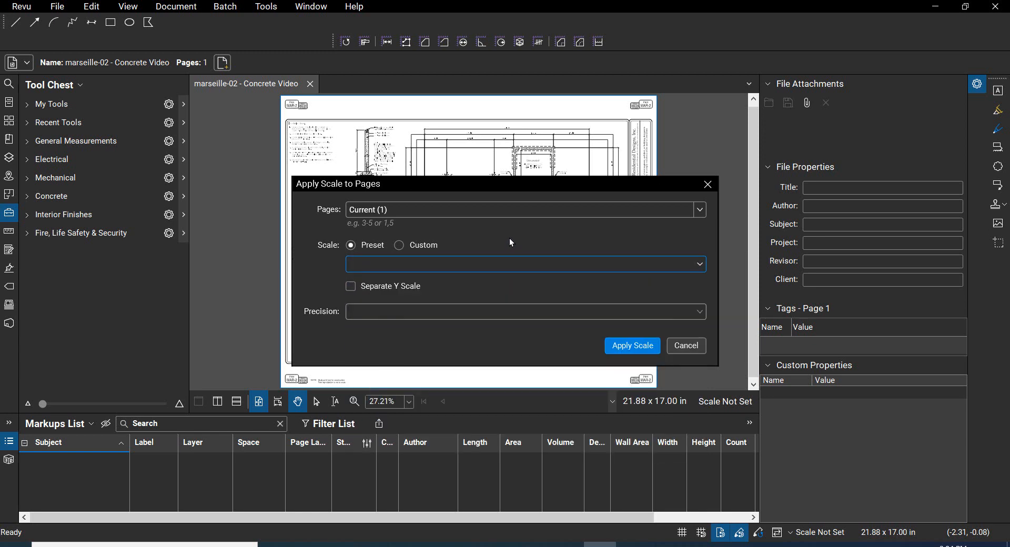
{"action": "left_click", "coordinate": [399, 245]}
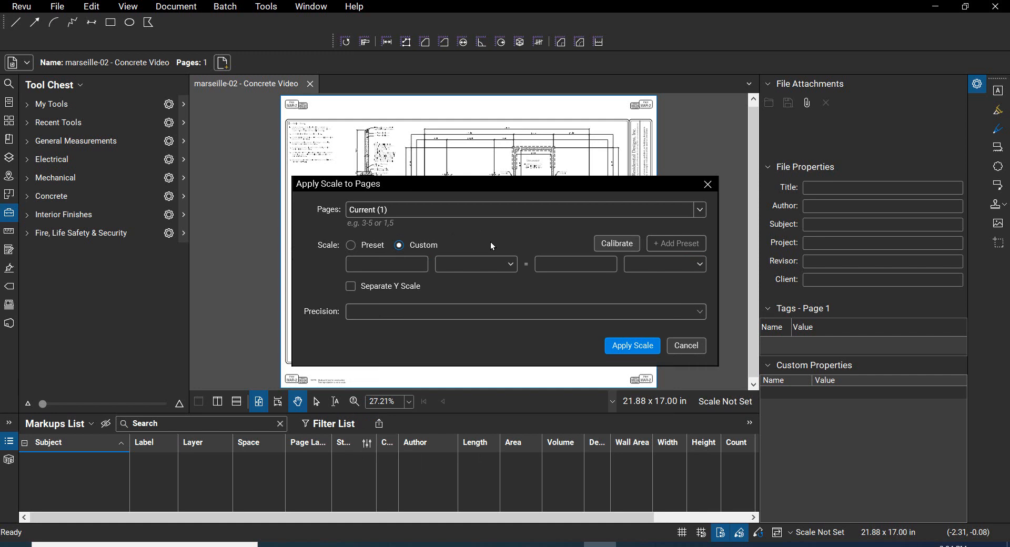
{"action": "left_click", "coordinate": [611, 243]}
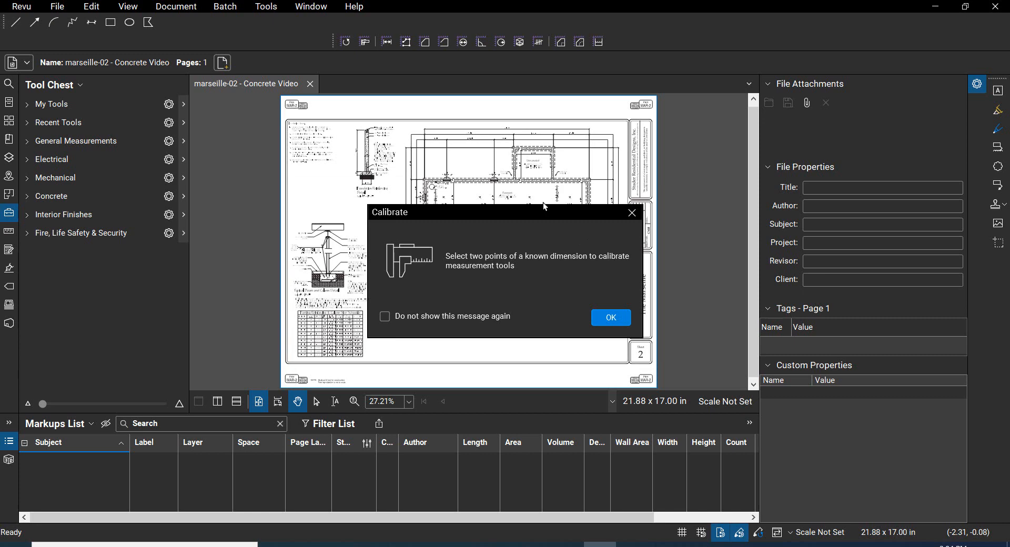
{"action": "left_click", "coordinate": [612, 318]}
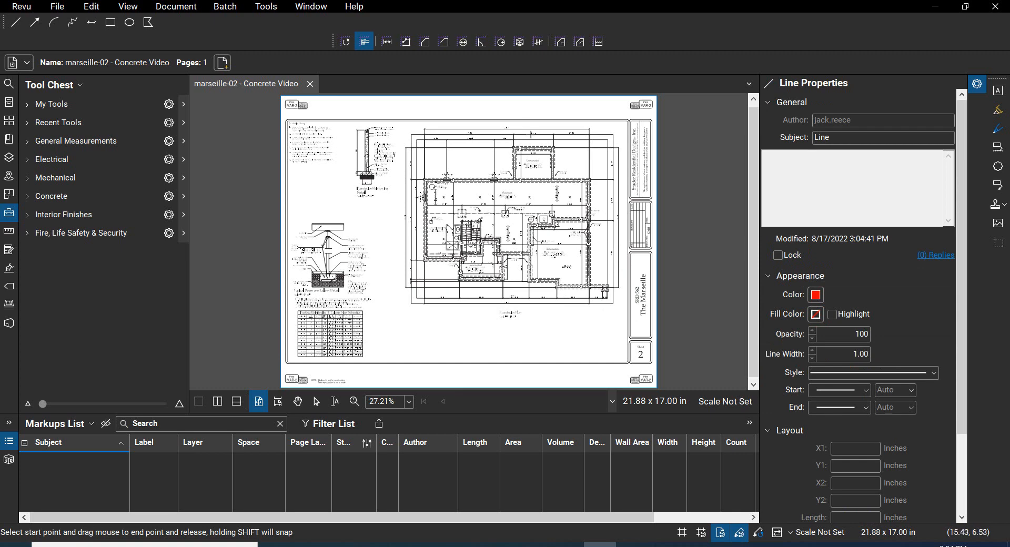
Step: Pick the outer upper-left corner of the basement foundation wall as the first calibration point for the 62'-0" overall dimension
{"action": "scroll", "coordinate": [508, 120], "scroll_direction": "up", "scroll_amount": 4}
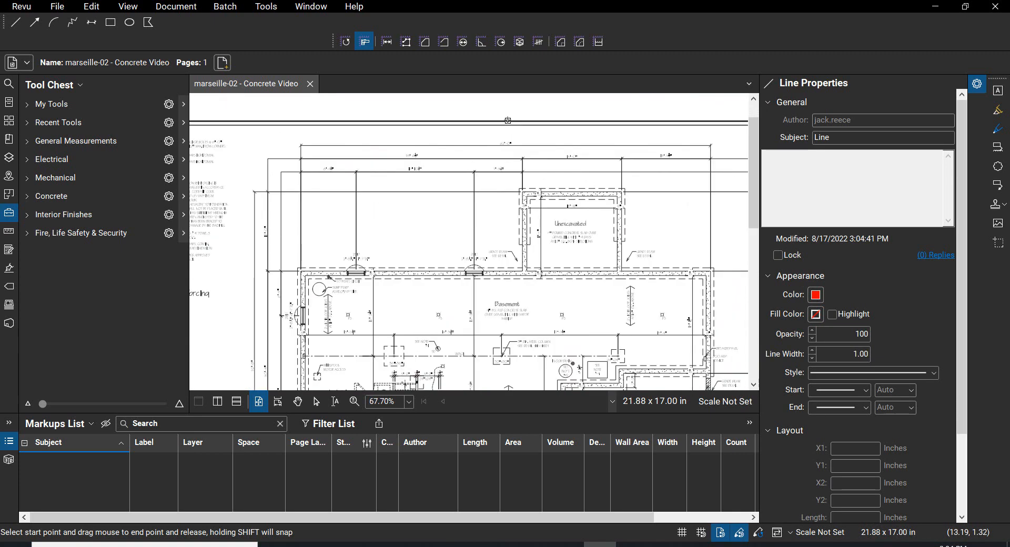
{"action": "scroll", "coordinate": [507, 120], "scroll_direction": "up", "scroll_amount": 7}
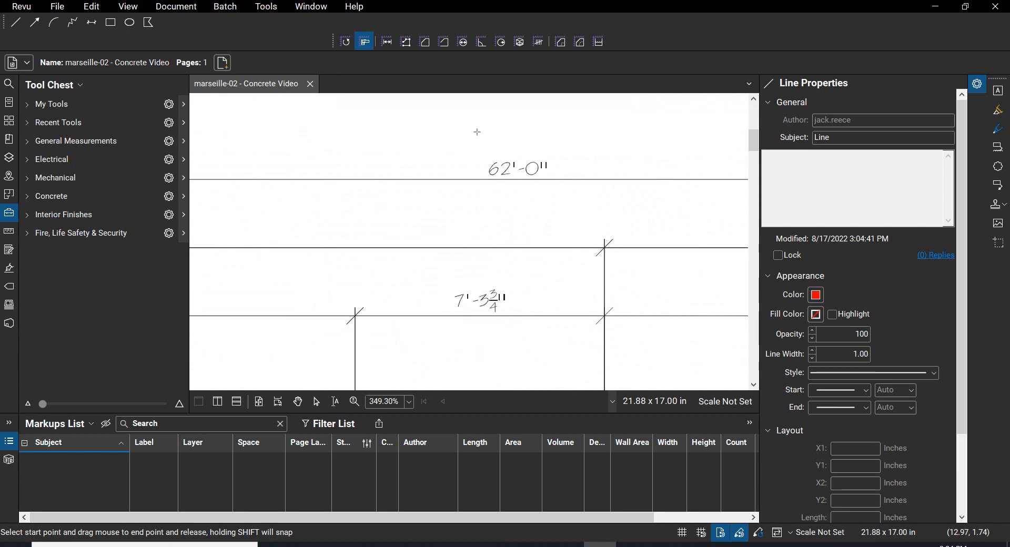
{"action": "scroll", "coordinate": [477, 132], "scroll_direction": "down", "scroll_amount": 6}
{"action": "scroll", "coordinate": [470, 143], "scroll_direction": "down", "scroll_amount": 3}
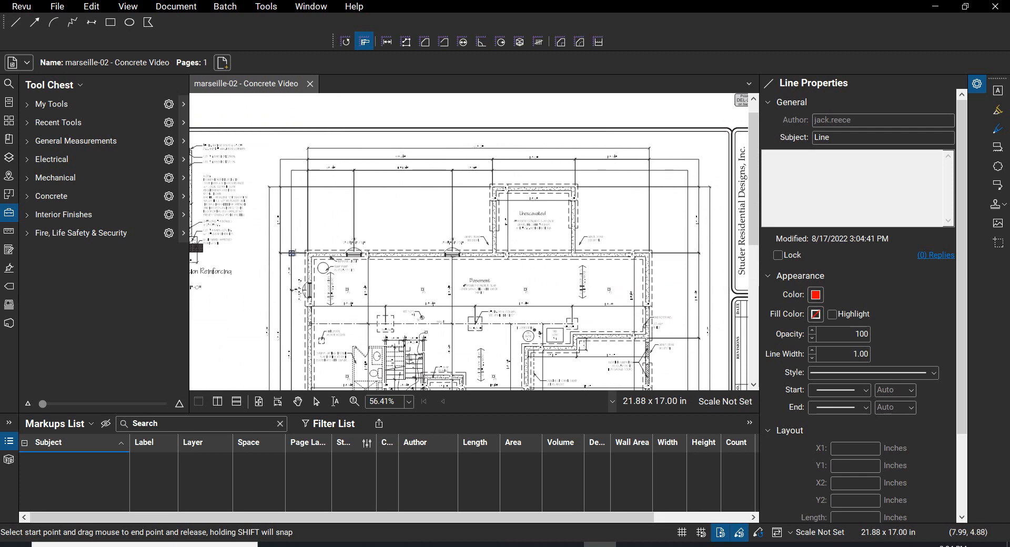
{"action": "scroll", "coordinate": [302, 256], "scroll_direction": "up", "scroll_amount": 12}
{"action": "scroll", "coordinate": [317, 261], "scroll_direction": "up", "scroll_amount": 2}
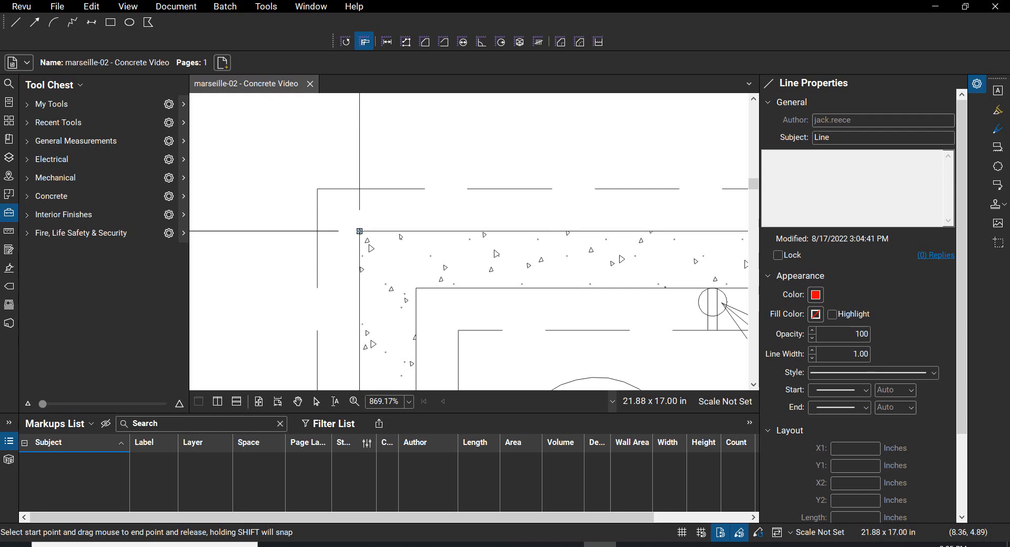
{"action": "left_click", "coordinate": [366, 245]}
Step: Pick the basement wall's outer upper-right corner as the second calibration point and apply a custom scale with a known length of 62'-0"
{"action": "scroll", "coordinate": [365, 246], "scroll_direction": "down", "scroll_amount": 12}
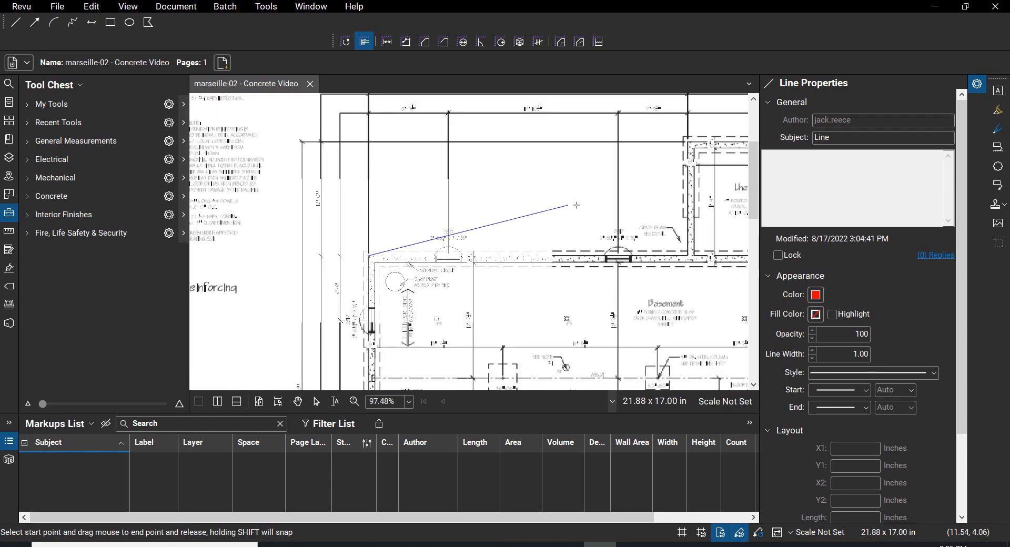
{"action": "left_click_drag", "start_coordinate": [583, 206], "coordinate": [331, 189]}
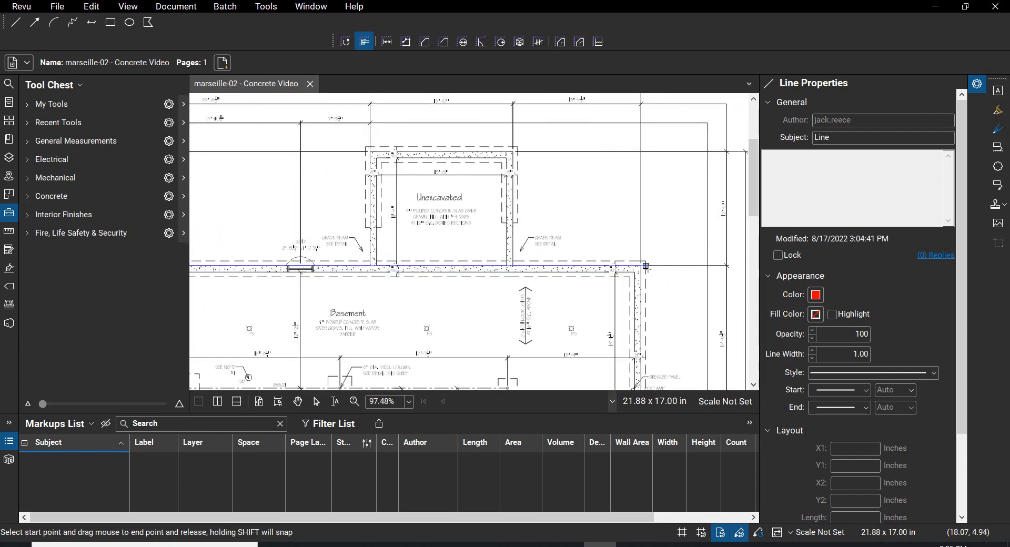
{"action": "scroll", "coordinate": [617, 275], "scroll_direction": "up", "scroll_amount": 7}
{"action": "scroll", "coordinate": [617, 275], "scroll_direction": "up", "scroll_amount": 5}
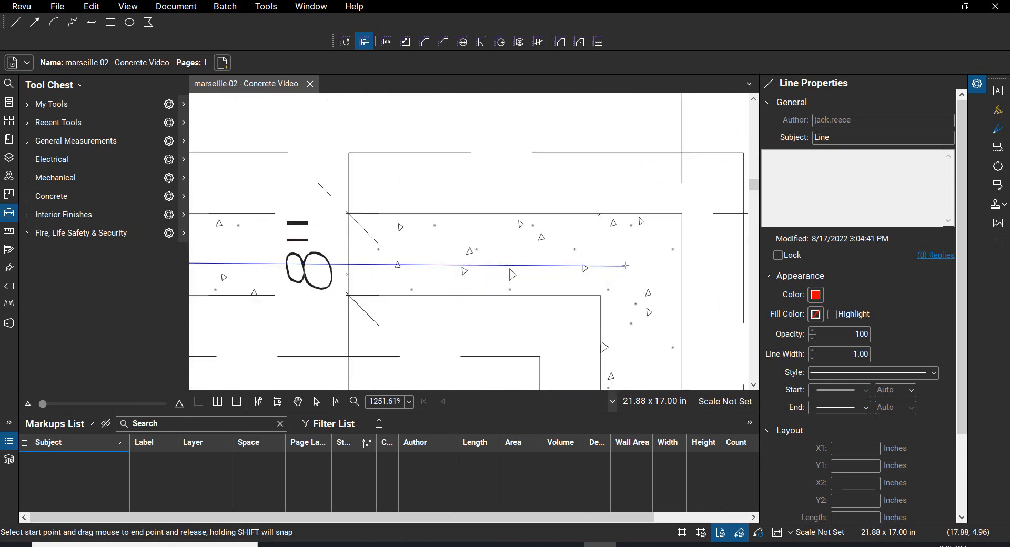
{"action": "left_click", "coordinate": [681, 213]}
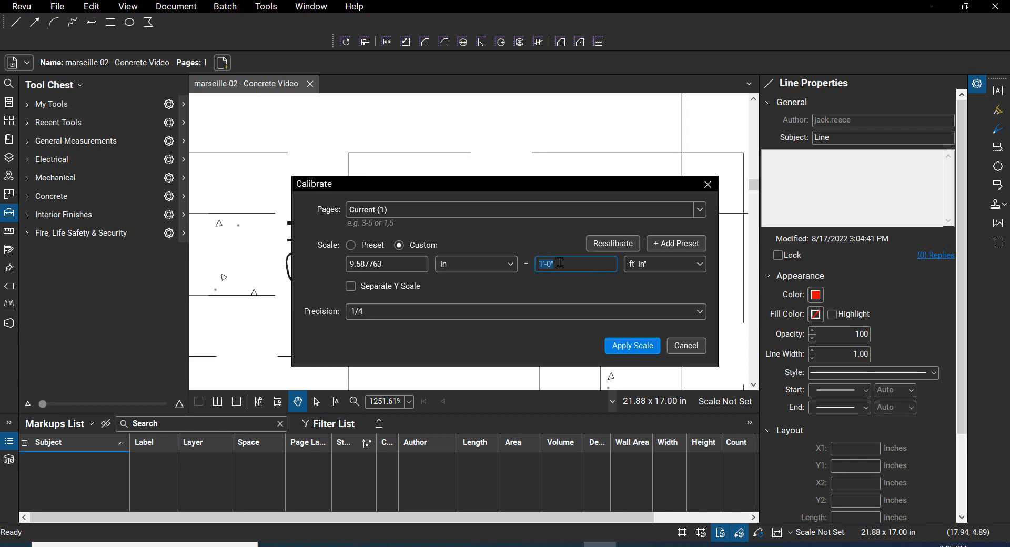
{"action": "type", "text": "62"}
{"action": "key", "text": "Return"}
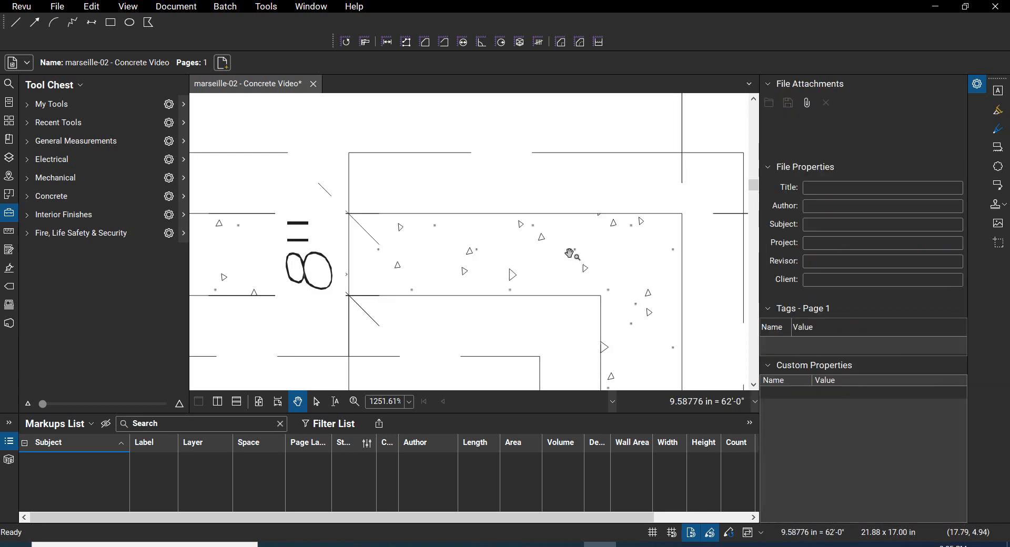
Step: Check the scale by measuring the upper unexcavated area's top wall between its outer corners with the Length tool
{"action": "scroll", "coordinate": [532, 235], "scroll_direction": "down", "scroll_amount": 10}
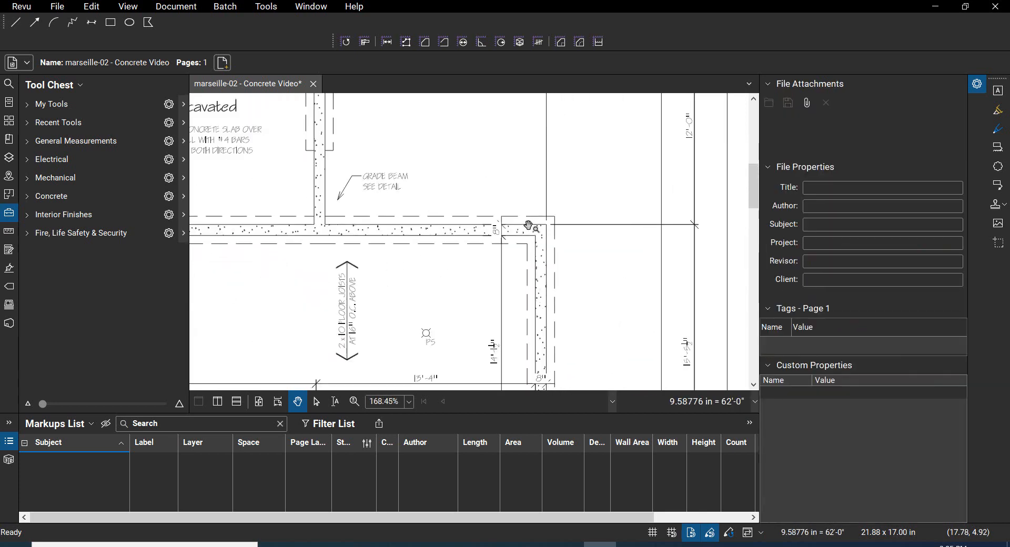
{"action": "scroll", "coordinate": [451, 158], "scroll_direction": "down", "scroll_amount": 5}
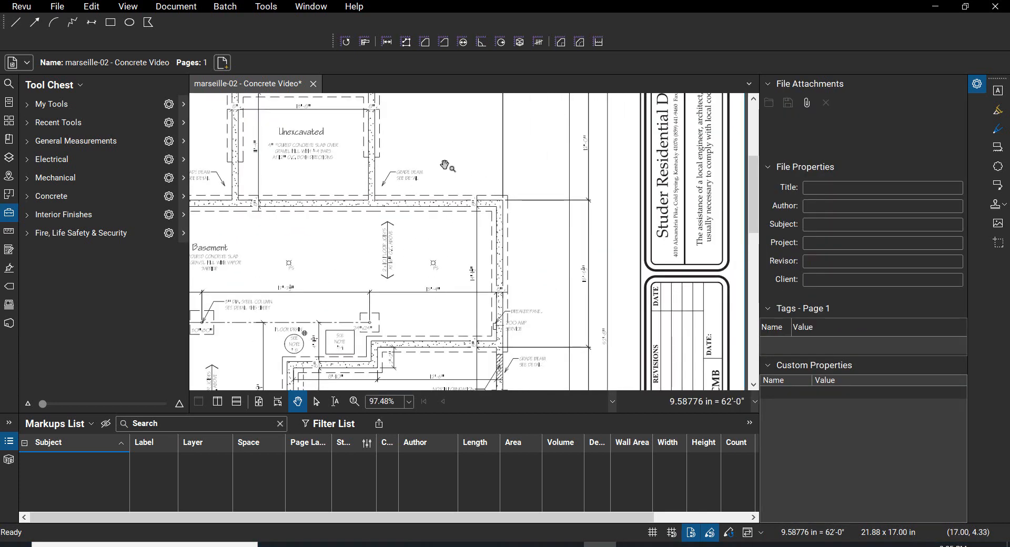
{"action": "left_click_drag", "start_coordinate": [451, 158], "coordinate": [629, 210]}
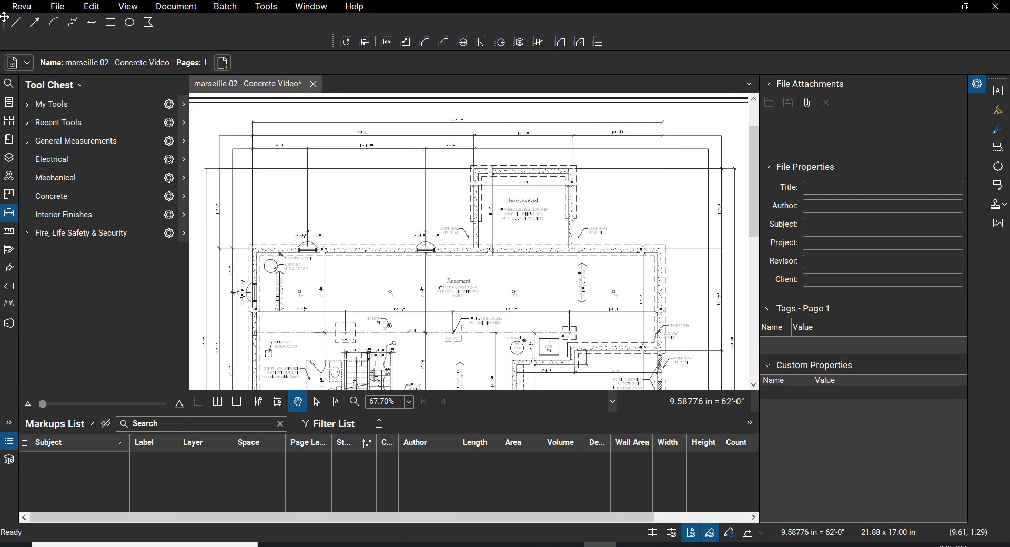
{"action": "left_click", "coordinate": [390, 45]}
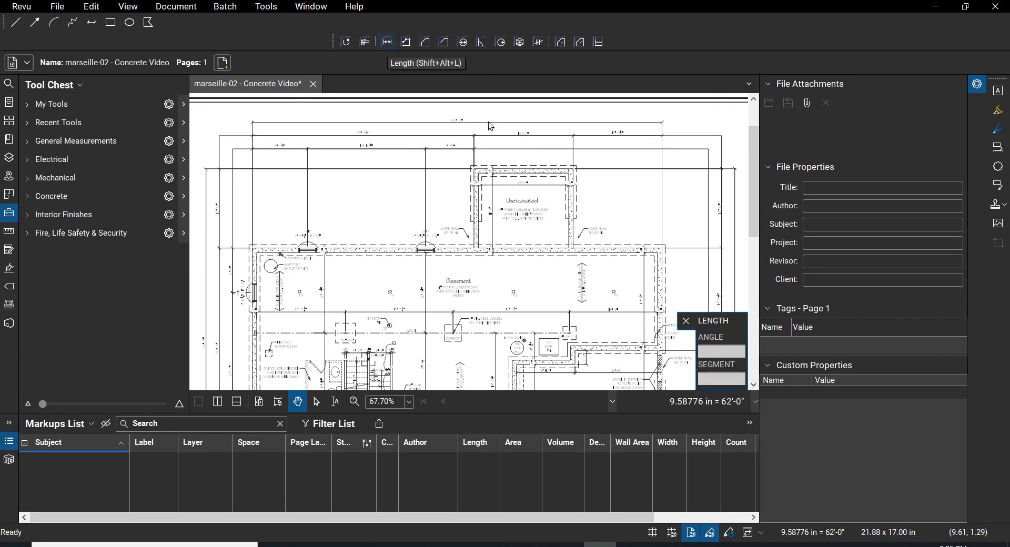
{"action": "scroll", "coordinate": [484, 169], "scroll_direction": "up", "scroll_amount": 5}
{"action": "scroll", "coordinate": [491, 168], "scroll_direction": "up", "scroll_amount": 3}
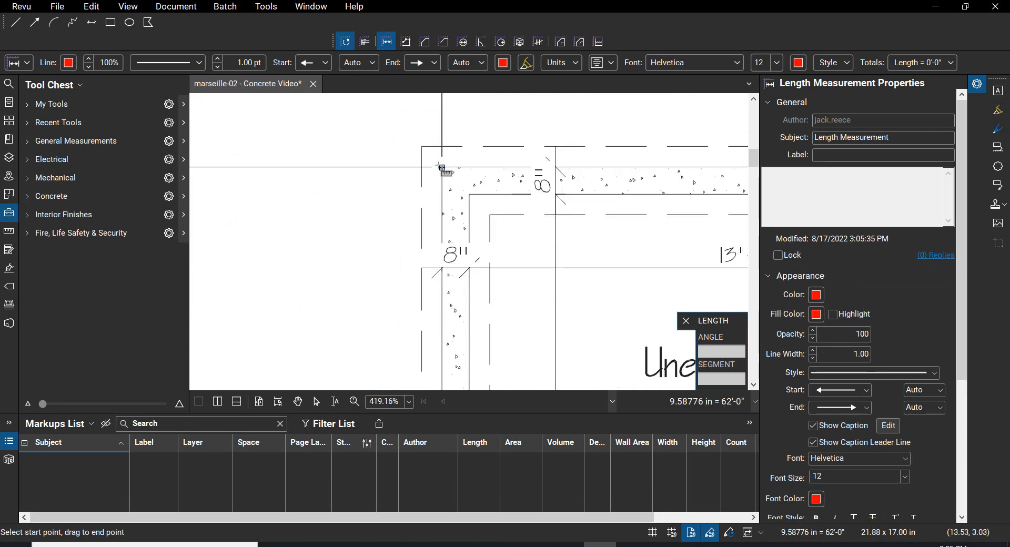
{"action": "scroll", "coordinate": [440, 168], "scroll_direction": "up", "scroll_amount": 4}
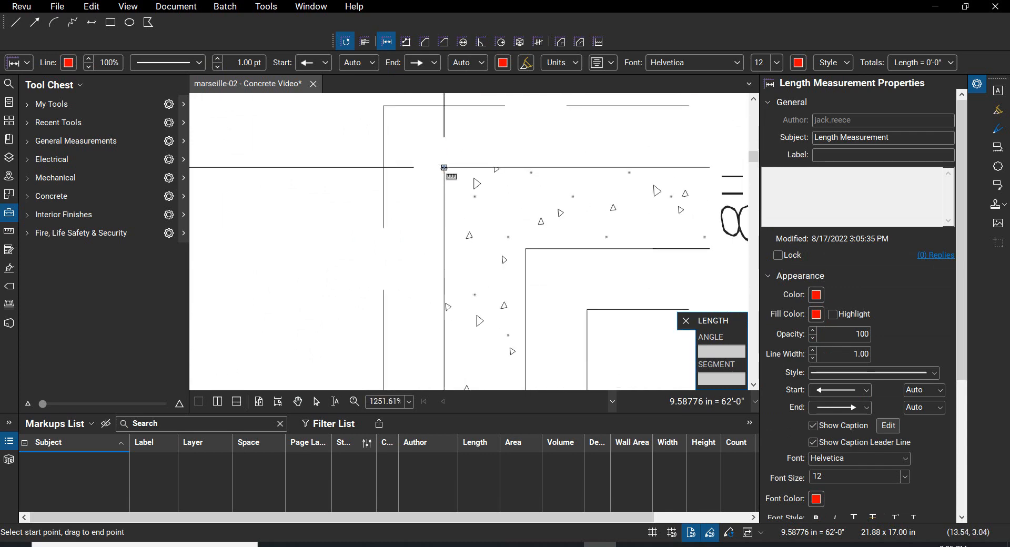
{"action": "left_click", "coordinate": [444, 167]}
{"action": "scroll", "coordinate": [462, 158], "scroll_direction": "down", "scroll_amount": 4}
{"action": "left_click_drag", "start_coordinate": [588, 130], "coordinate": [126, 182]}
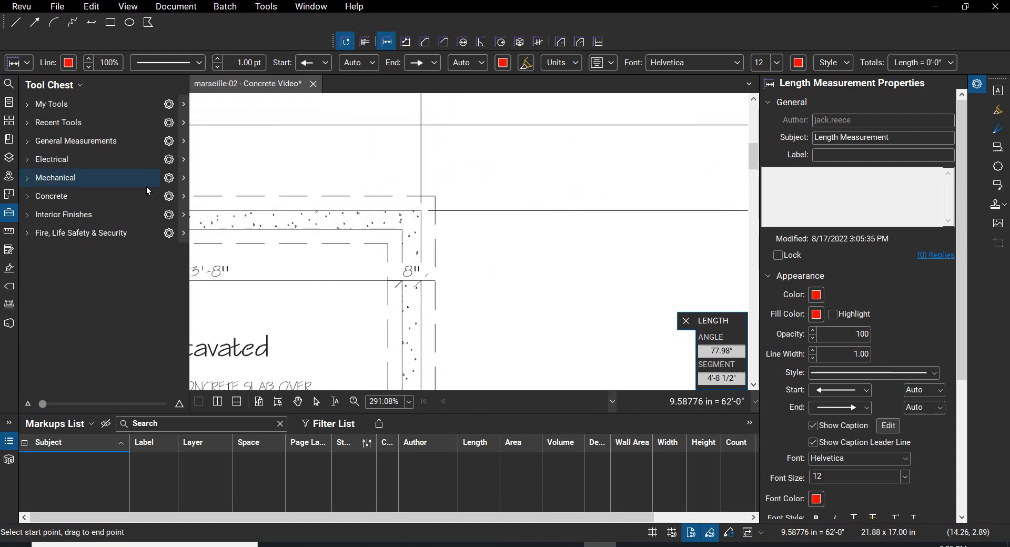
{"action": "scroll", "coordinate": [406, 196], "scroll_direction": "up", "scroll_amount": 4}
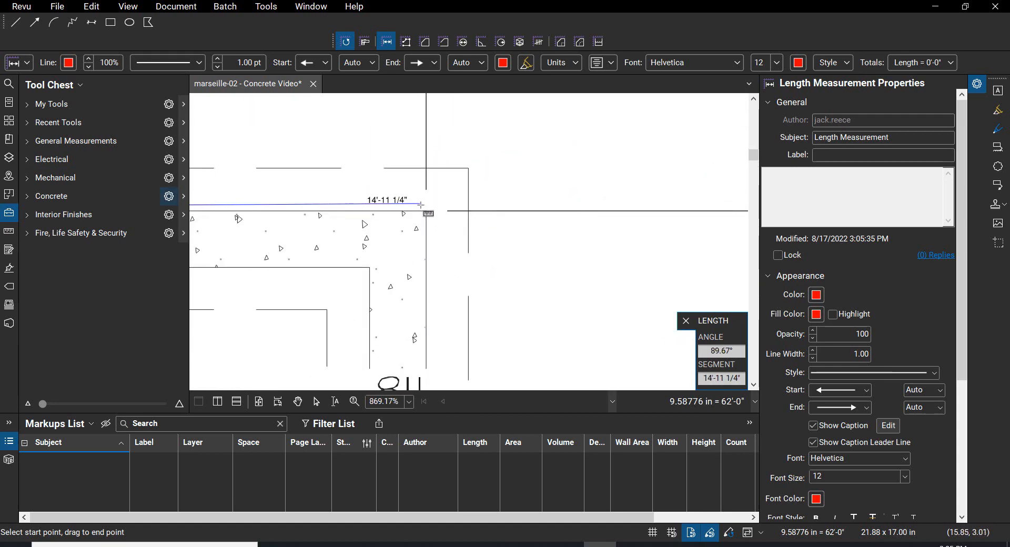
{"action": "left_click", "coordinate": [426, 211]}
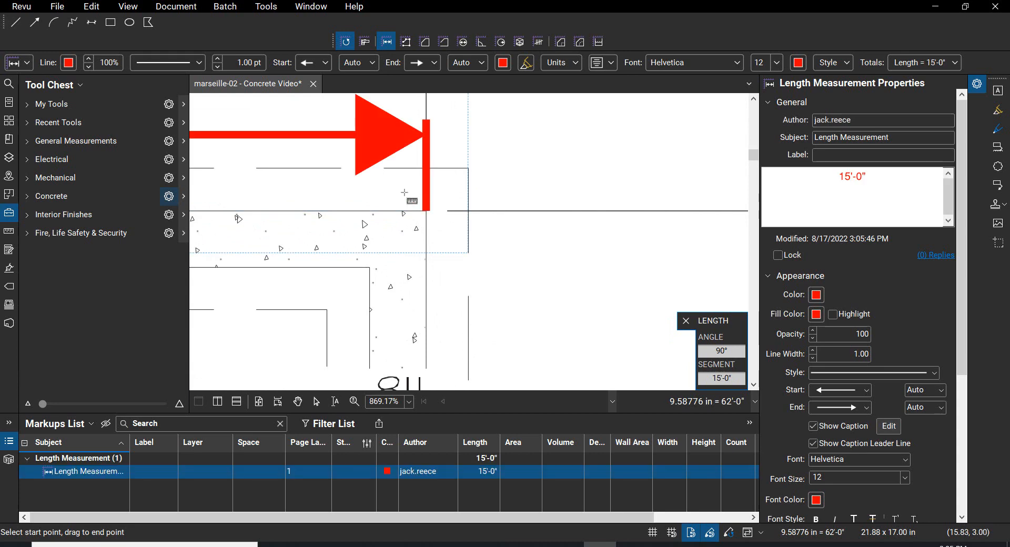
{"action": "scroll", "coordinate": [415, 202], "scroll_direction": "down", "scroll_amount": 6}
{"action": "scroll", "coordinate": [340, 155], "scroll_direction": "up", "scroll_amount": 2}
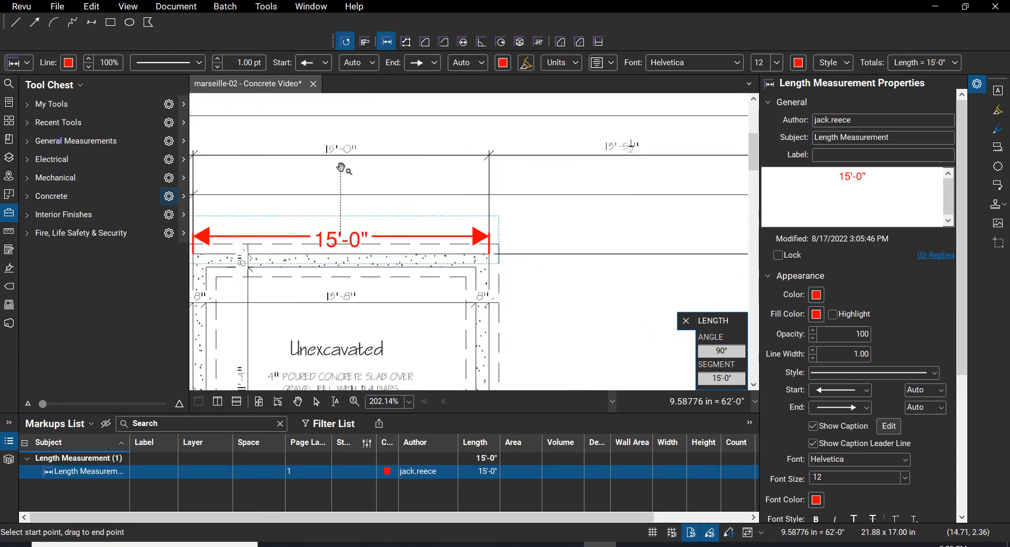
Step: Leave the Length tool and delete the test measurement above the upper unexcavated area
{"action": "key", "text": "Escape"}
{"action": "left_click", "coordinate": [383, 241]}
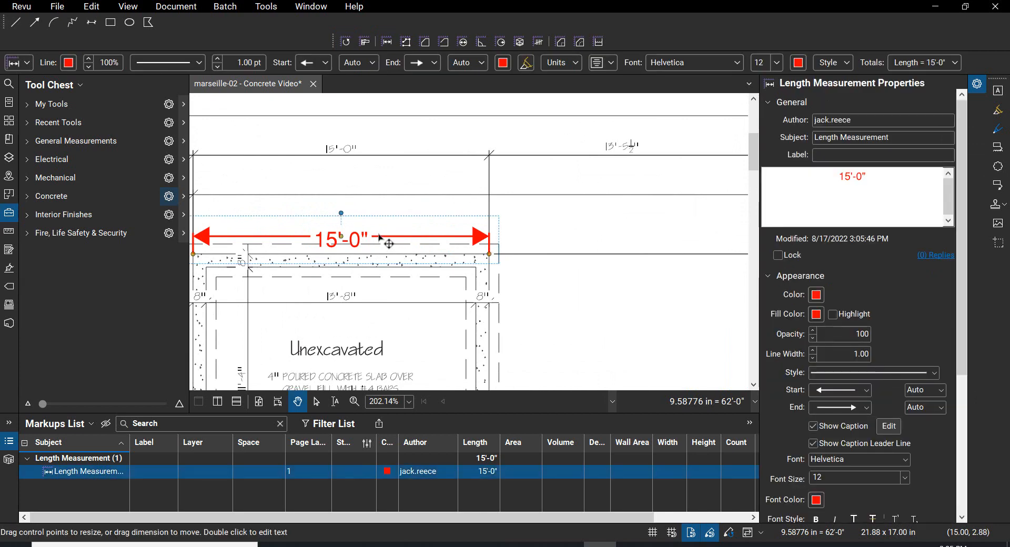
{"action": "key", "text": "Delete"}
Step: Check the vertical scale by measuring the basement's left foundation wall from its outer lower corner to its outer upper corner
{"action": "scroll", "coordinate": [379, 229], "scroll_direction": "down", "scroll_amount": 6}
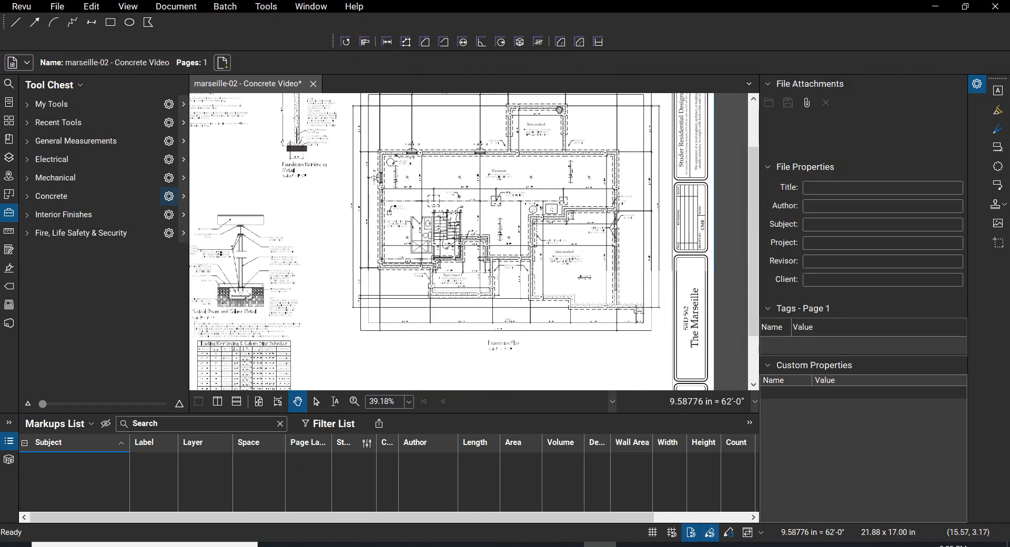
{"action": "scroll", "coordinate": [376, 219], "scroll_direction": "up", "scroll_amount": 3}
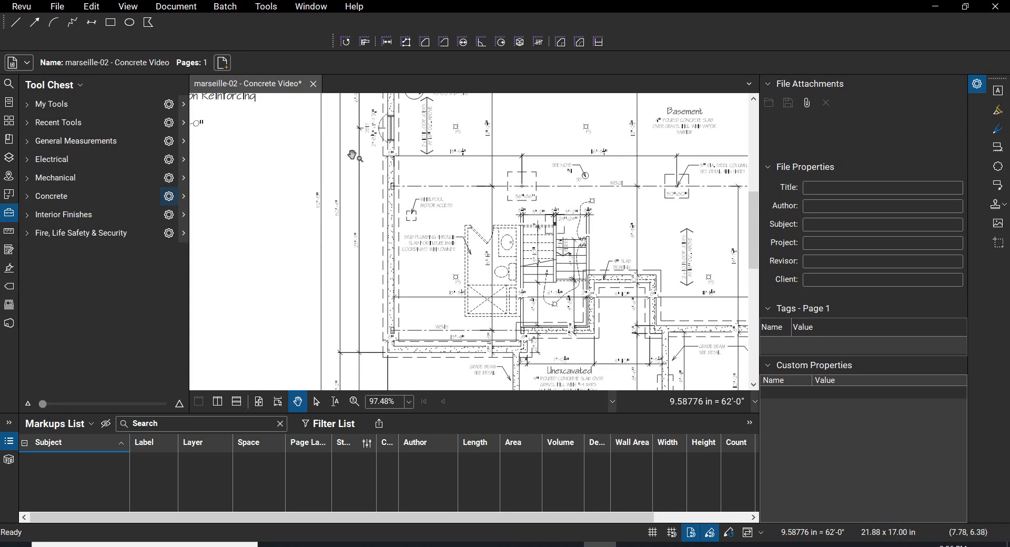
{"action": "scroll", "coordinate": [354, 157], "scroll_direction": "up", "scroll_amount": 1}
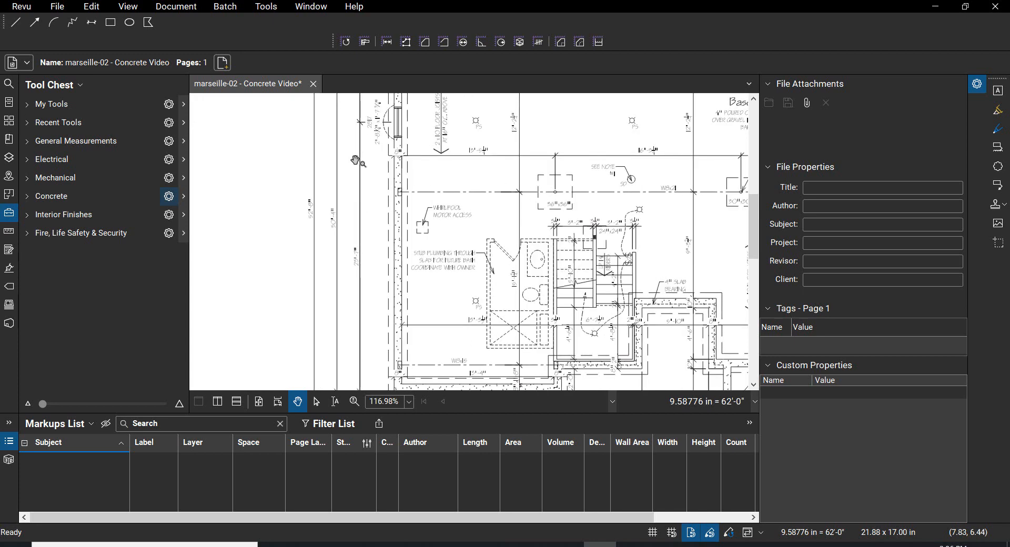
{"action": "scroll", "coordinate": [356, 160], "scroll_direction": "down", "scroll_amount": 2}
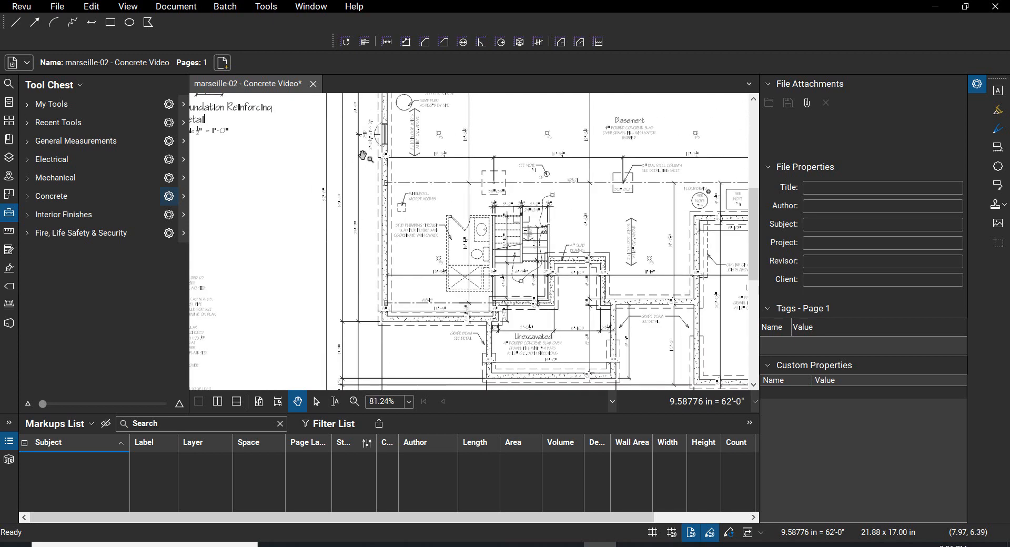
{"action": "left_click", "coordinate": [387, 43]}
{"action": "scroll", "coordinate": [383, 323], "scroll_direction": "up", "scroll_amount": 12}
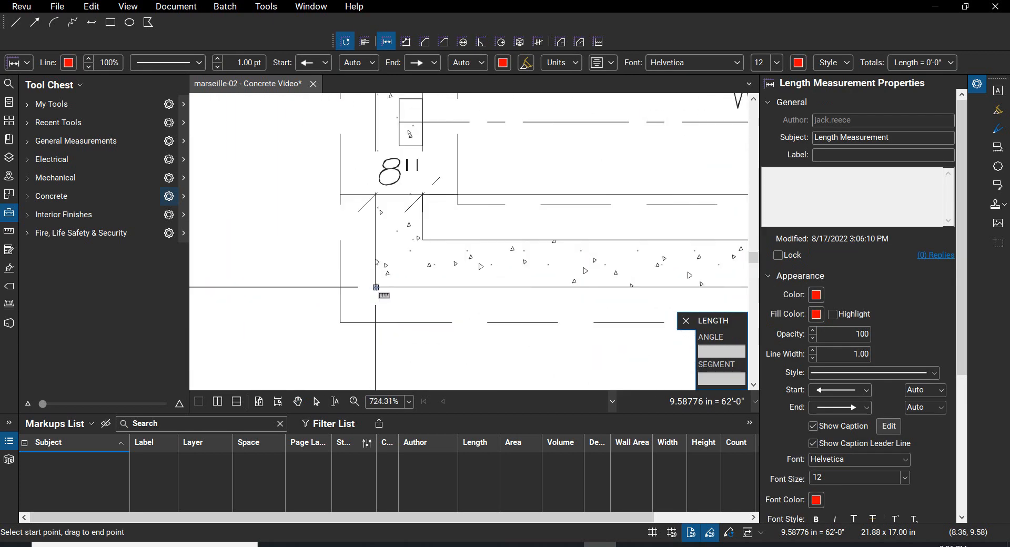
{"action": "scroll", "coordinate": [368, 298], "scroll_direction": "up", "scroll_amount": 5}
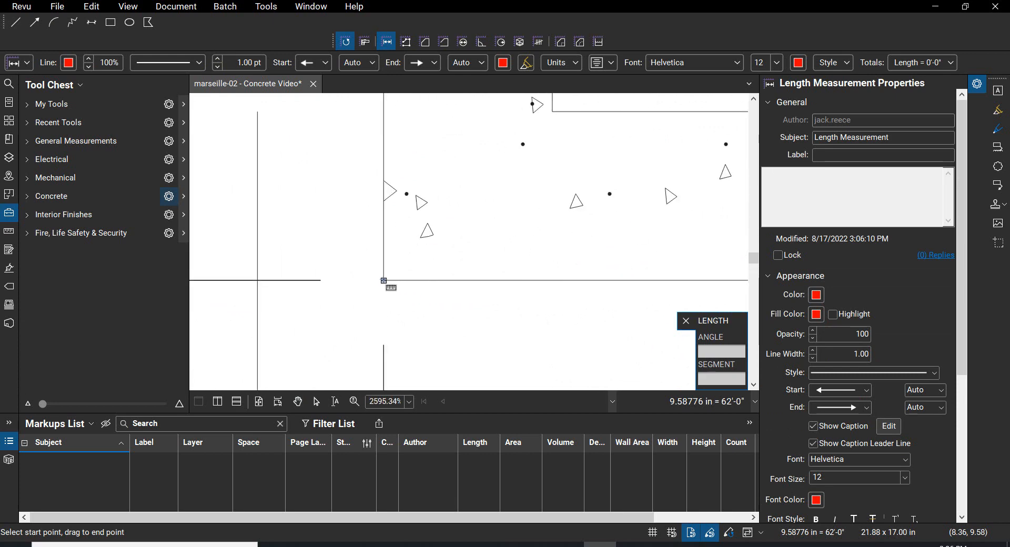
{"action": "left_click", "coordinate": [383, 282]}
{"action": "scroll", "coordinate": [380, 290], "scroll_direction": "down", "scroll_amount": 6}
{"action": "scroll", "coordinate": [381, 290], "scroll_direction": "down", "scroll_amount": 8}
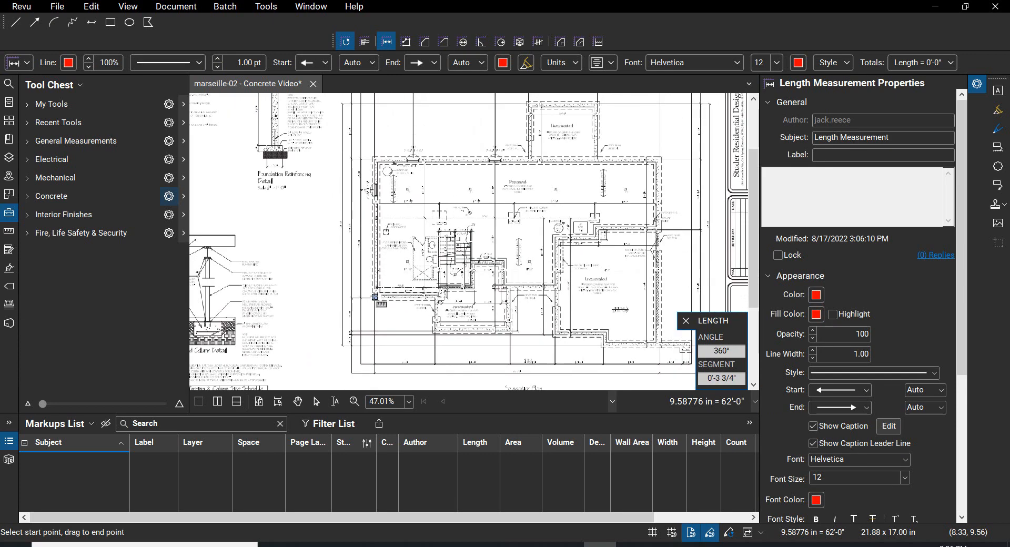
{"action": "scroll", "coordinate": [370, 160], "scroll_direction": "up", "scroll_amount": 3}
{"action": "scroll", "coordinate": [370, 160], "scroll_direction": "up", "scroll_amount": 10}
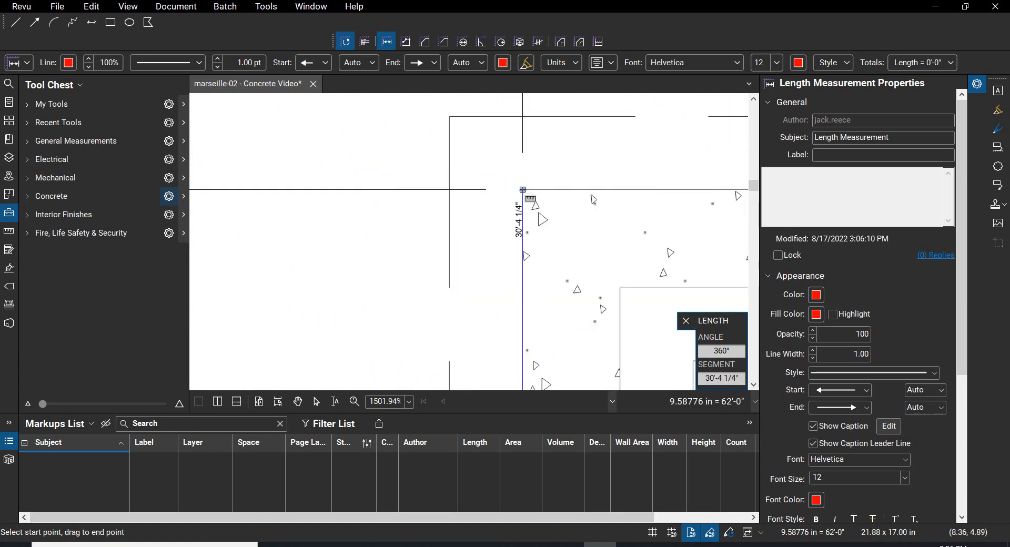
{"action": "left_click", "coordinate": [523, 190]}
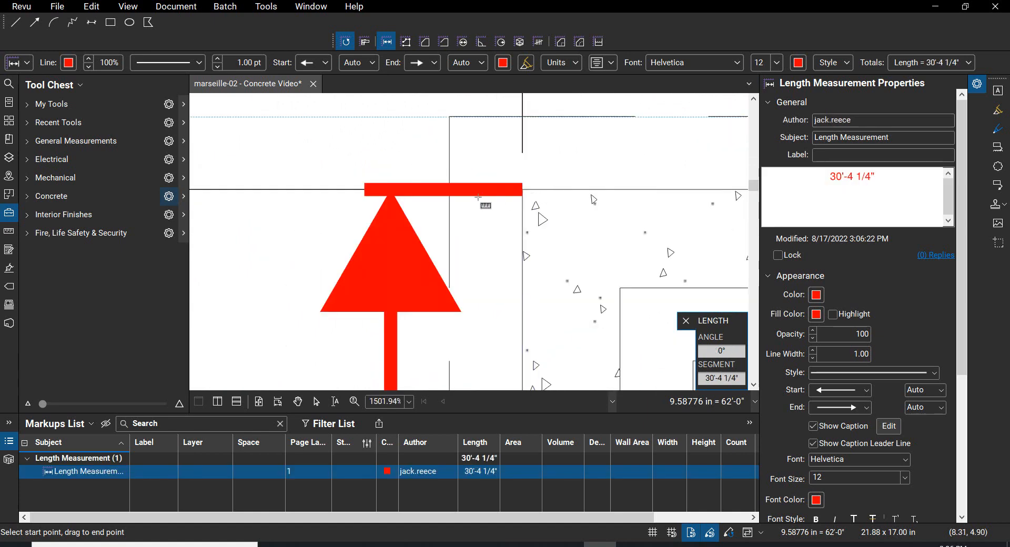
{"action": "scroll", "coordinate": [522, 189], "scroll_direction": "down", "scroll_amount": 10}
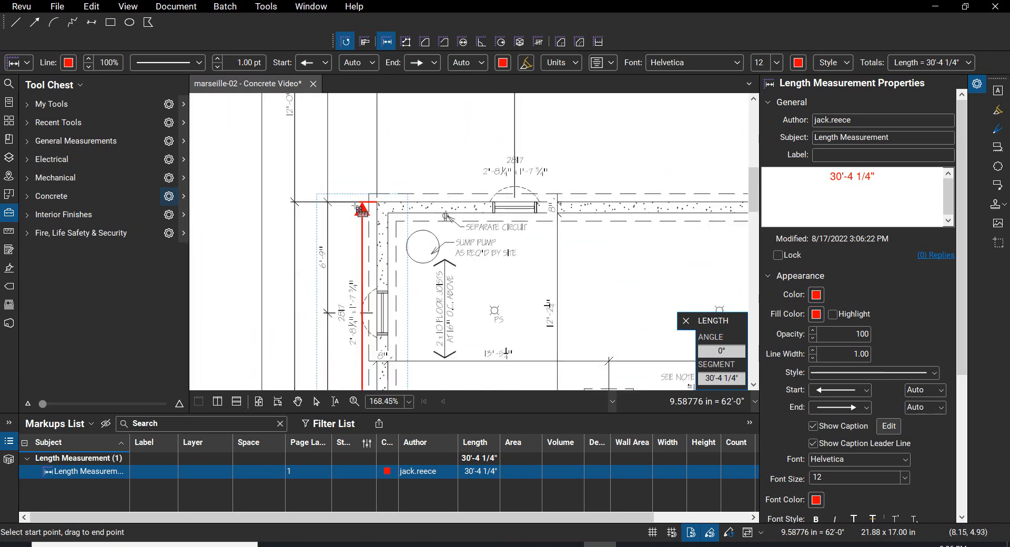
Step: Leave the Length tool and delete the test measurement along the basement's left foundation wall
{"action": "key", "text": "Escape"}
{"action": "left_click_drag", "start_coordinate": [342, 275], "coordinate": [401, 128]}
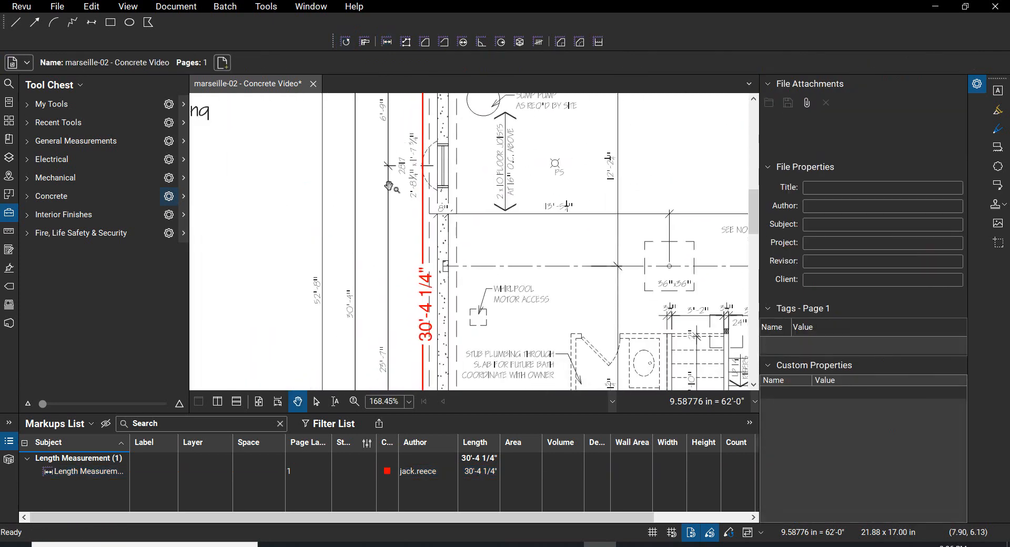
{"action": "left_click", "coordinate": [425, 136]}
{"action": "key", "text": "Delete"}
{"action": "scroll", "coordinate": [418, 133], "scroll_direction": "down", "scroll_amount": 5}
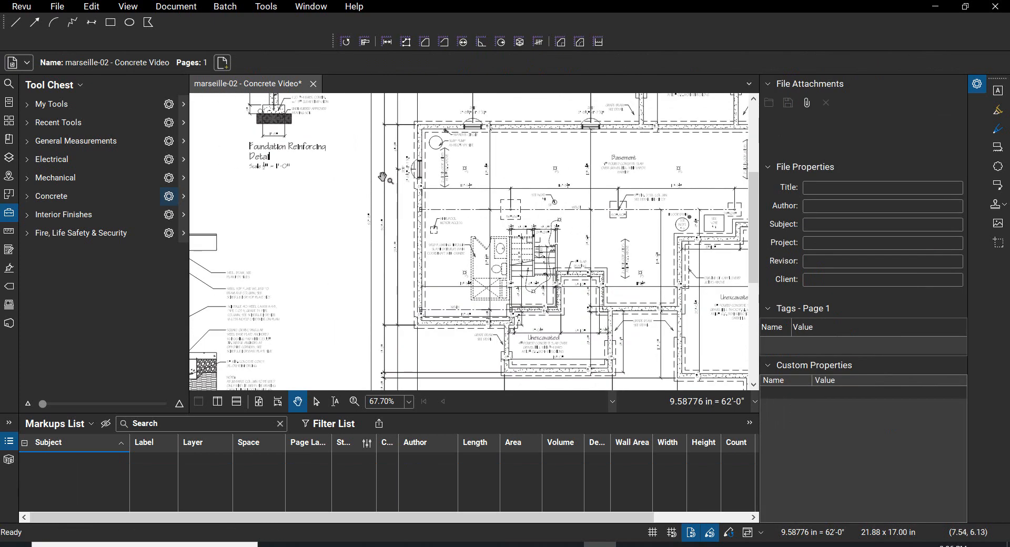
Step: Save the calibrated foundation plan
{"action": "left_click_drag", "start_coordinate": [387, 183], "coordinate": [274, 205]}
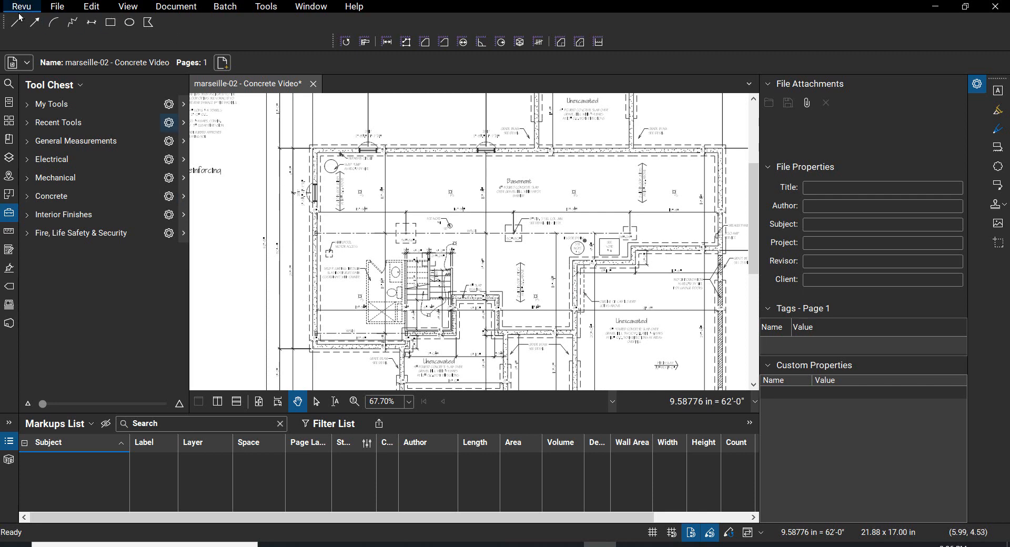
{"action": "left_click", "coordinate": [57, 7]}
{"action": "mouse_move", "coordinate": [96, 15]}
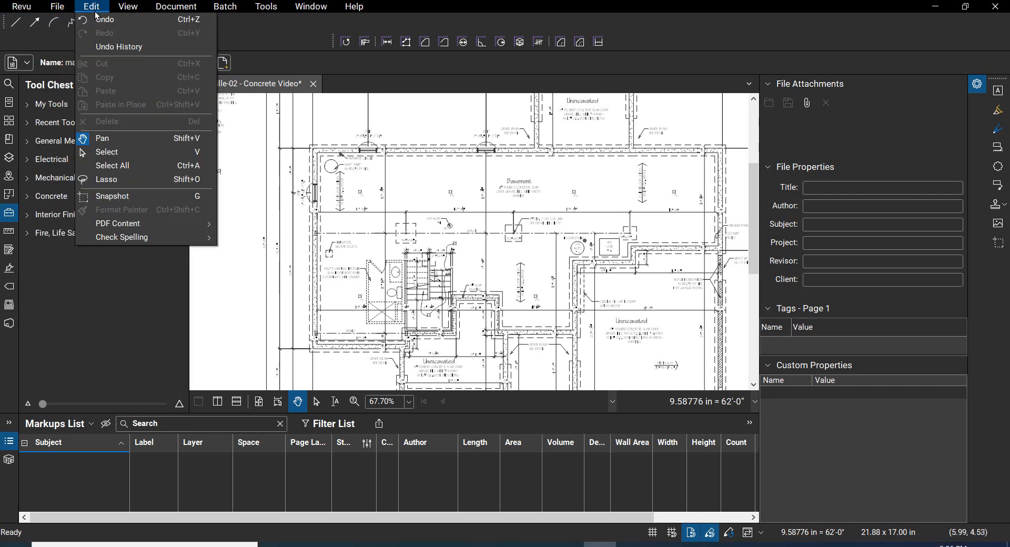
{"action": "mouse_move", "coordinate": [56, 9]}
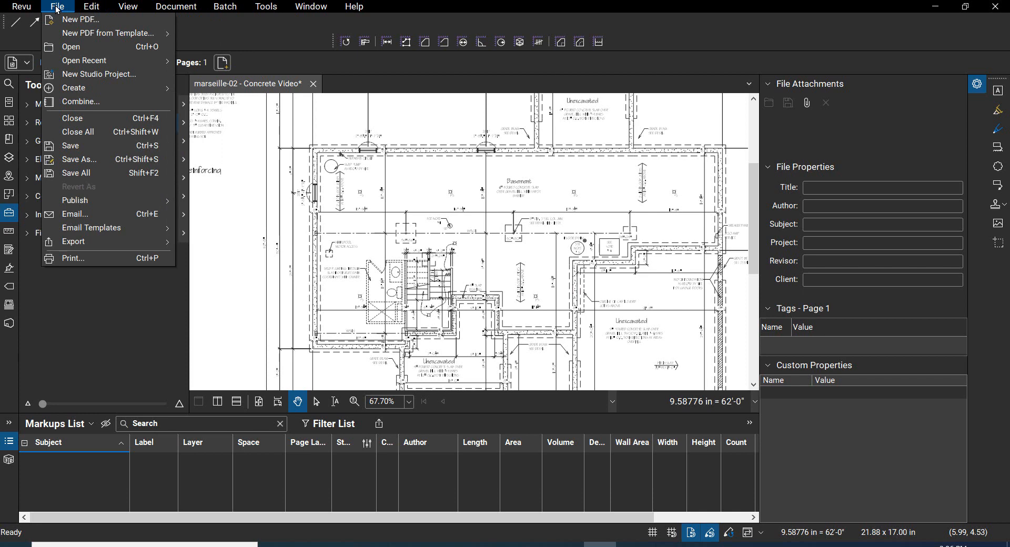
{"action": "left_click", "coordinate": [79, 146]}
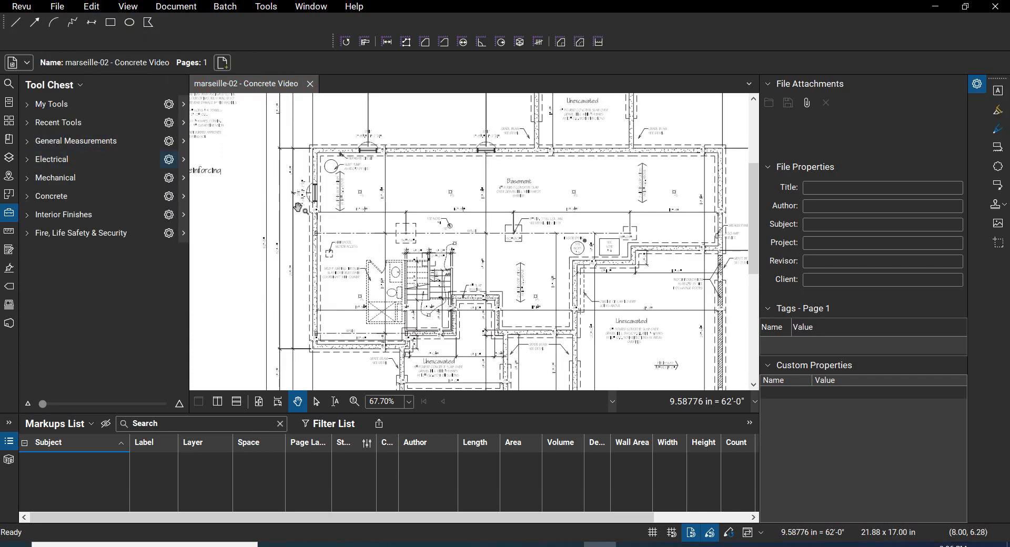
Step: Expand the Concrete tool set, preview its tools in Symbol view and return them to Detail view
{"action": "left_click", "coordinate": [28, 196]}
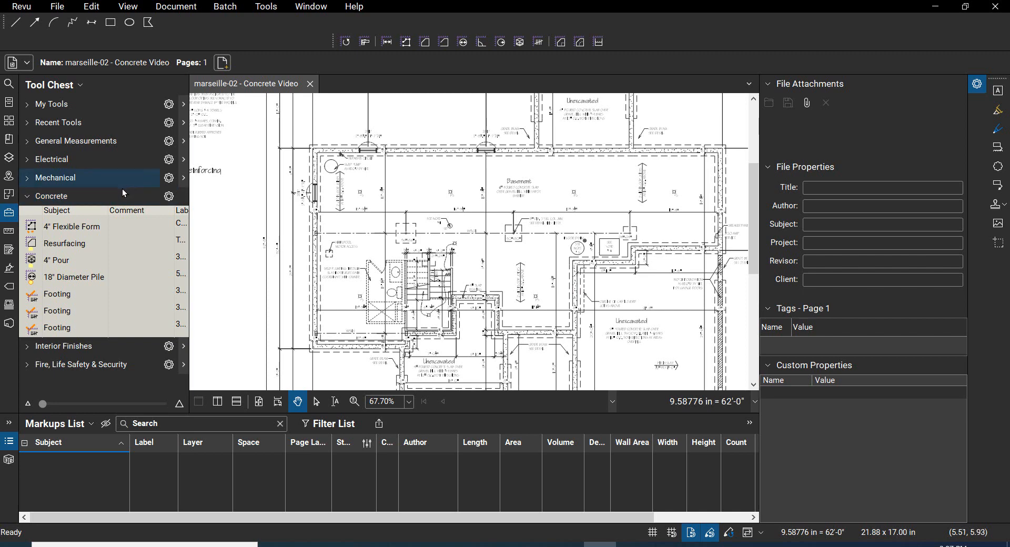
{"action": "left_click", "coordinate": [168, 197]}
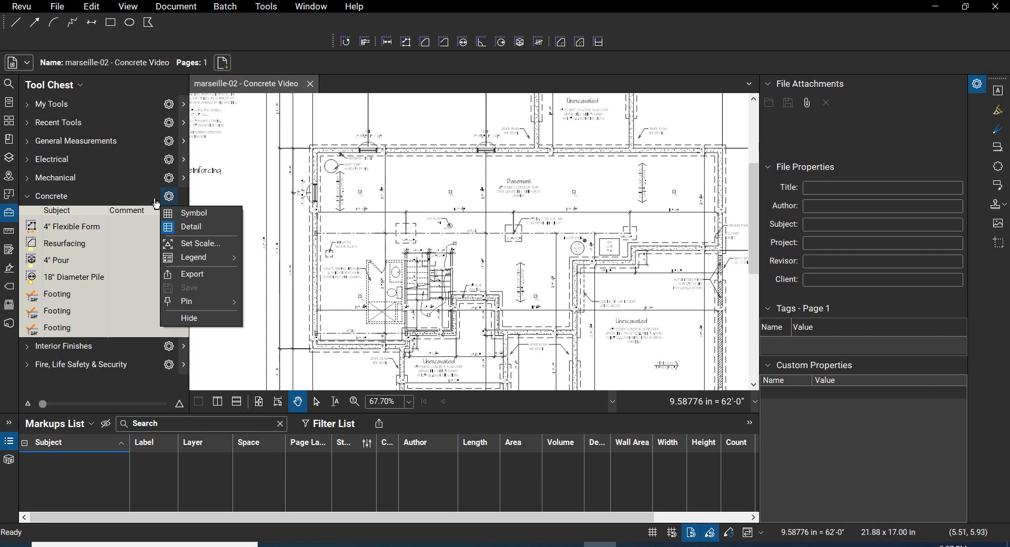
{"action": "left_click", "coordinate": [201, 213]}
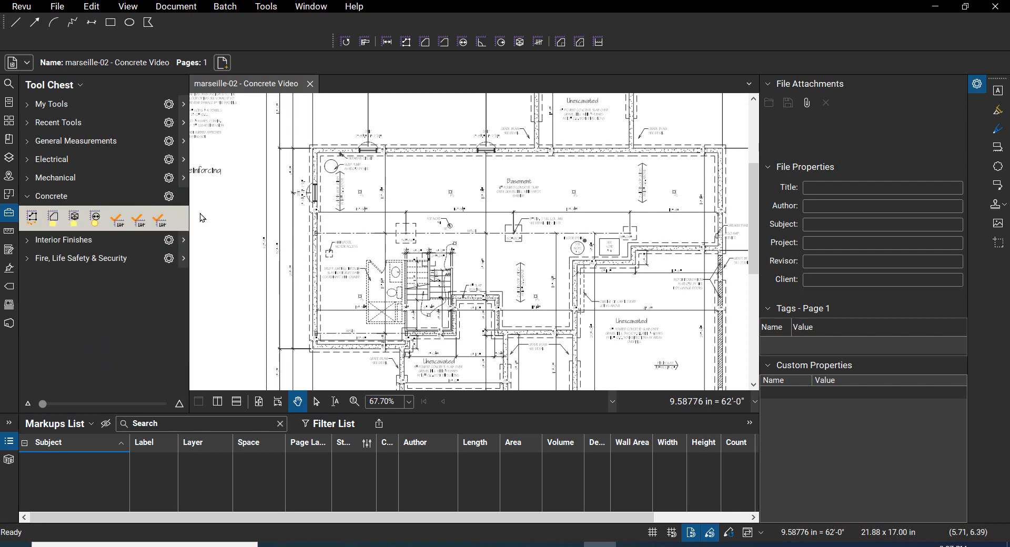
{"action": "left_click", "coordinate": [170, 199]}
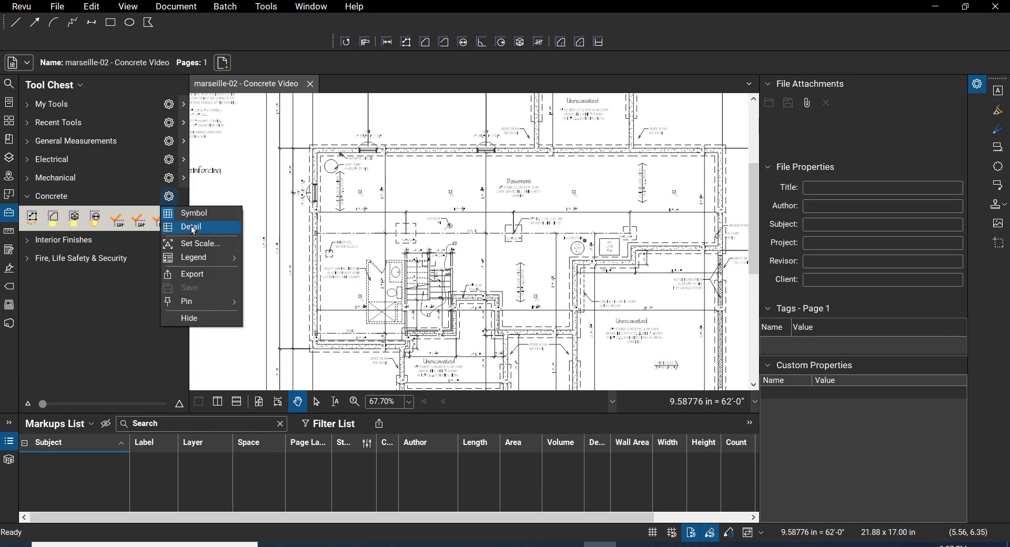
{"action": "left_click", "coordinate": [191, 227]}
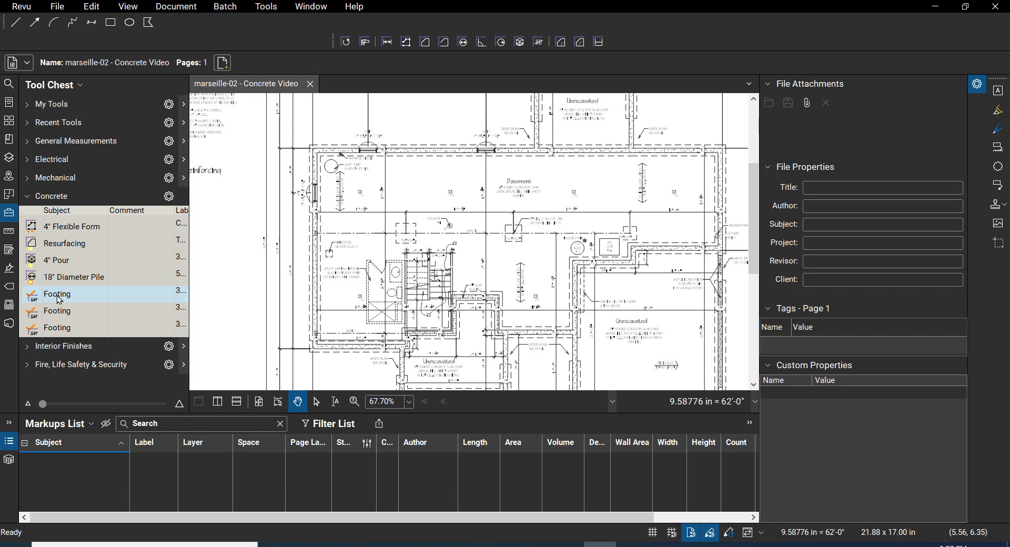
Step: Start the first Footing count tool of the Concrete set and set its label to 36"x36"x10"
{"action": "scroll", "coordinate": [572, 221], "scroll_direction": "up", "scroll_amount": 1}
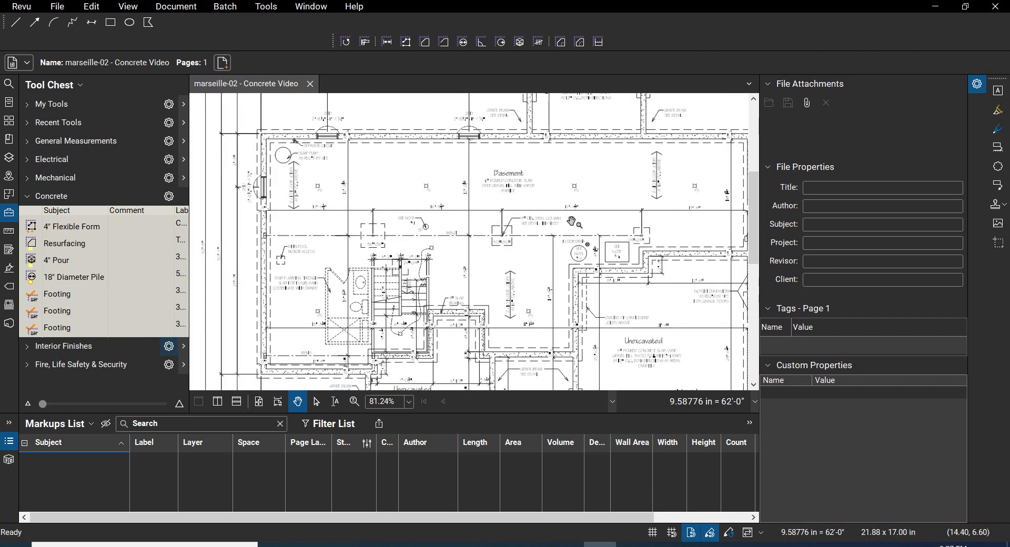
{"action": "scroll", "coordinate": [572, 221], "scroll_direction": "up", "scroll_amount": 1}
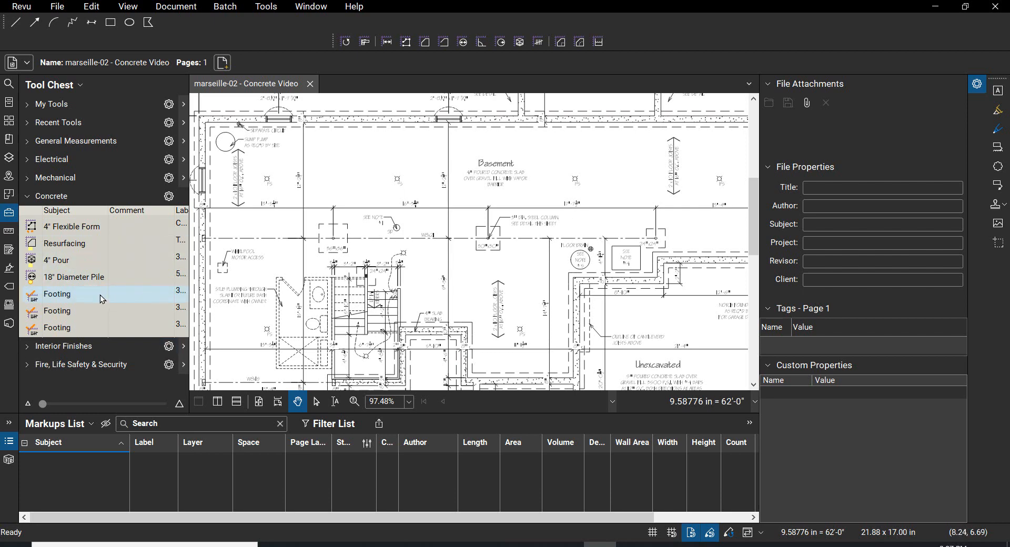
{"action": "left_click", "coordinate": [67, 297]}
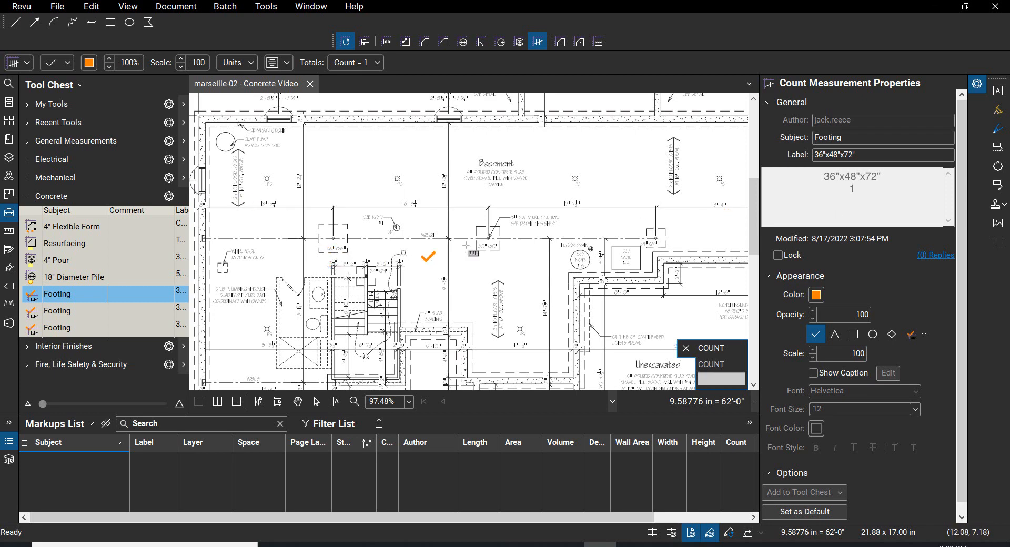
{"action": "left_click", "coordinate": [824, 155]}
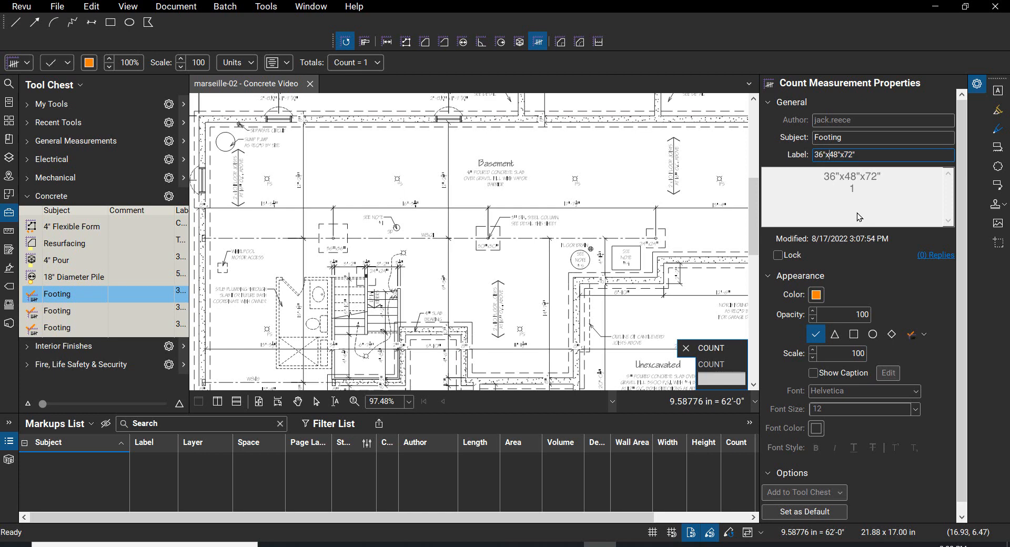
{"action": "type", "text": "36"}
{"action": "key", "text": "Delete"}
{"action": "key", "text": "Delete"}
{"action": "type", "text": "10"}
{"action": "key", "text": "Delete"}
{"action": "key", "text": "Tab"}
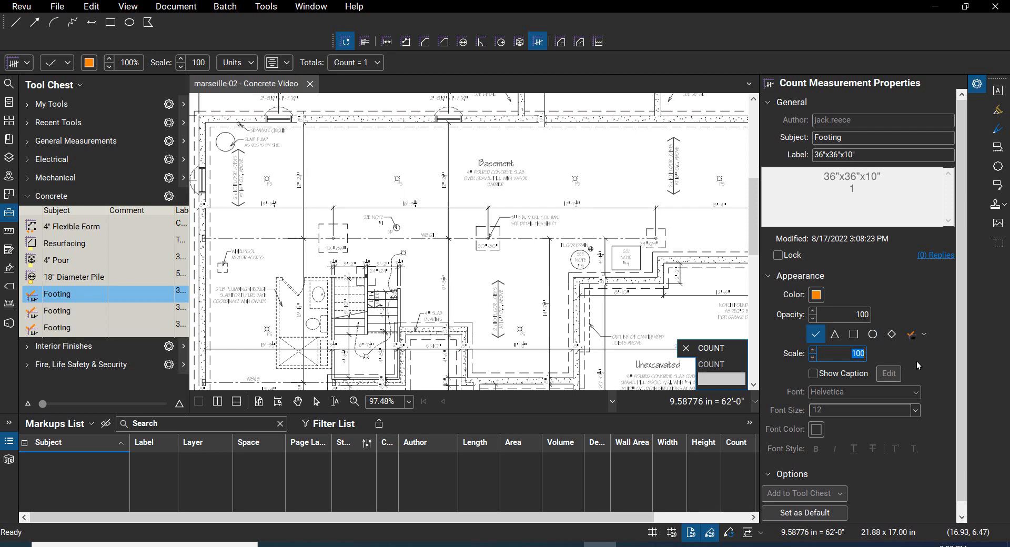
Step: Set the footing count's depth to 10", keeping in" as the depth unit
{"action": "scroll", "coordinate": [939, 362], "scroll_direction": "up", "scroll_amount": 1}
{"action": "left_click", "coordinate": [252, 65]}
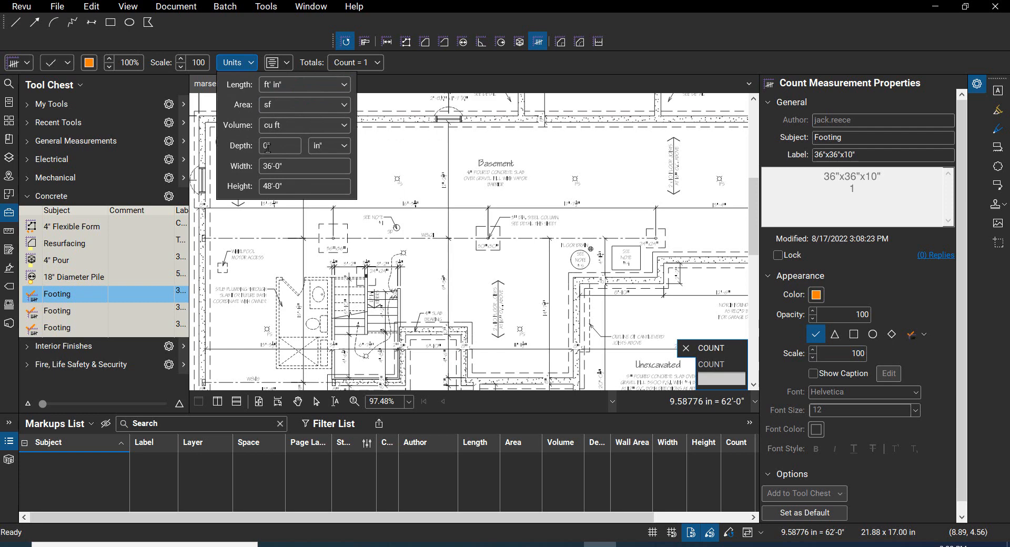
{"action": "left_click", "coordinate": [344, 151]}
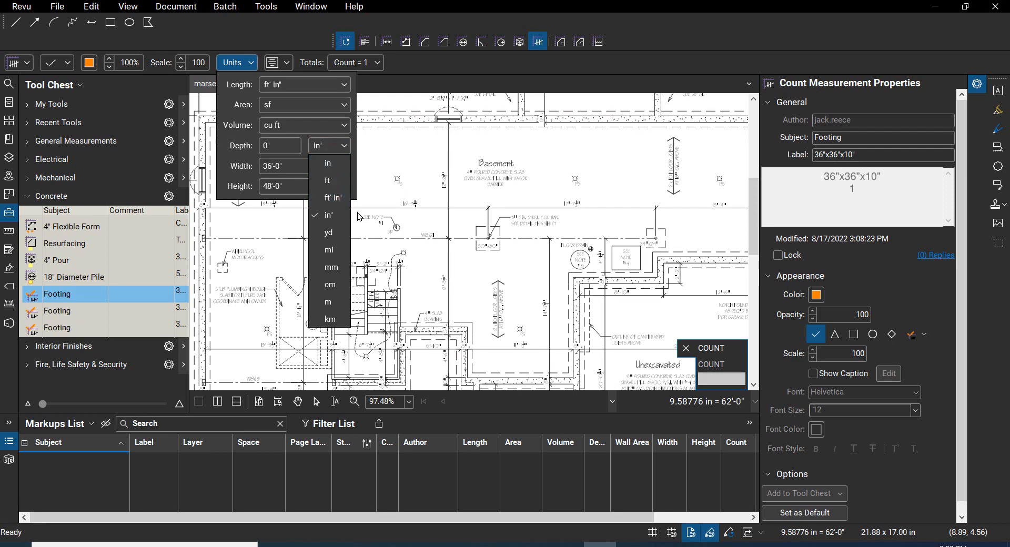
{"action": "left_click", "coordinate": [340, 217]}
{"action": "left_click", "coordinate": [280, 145]}
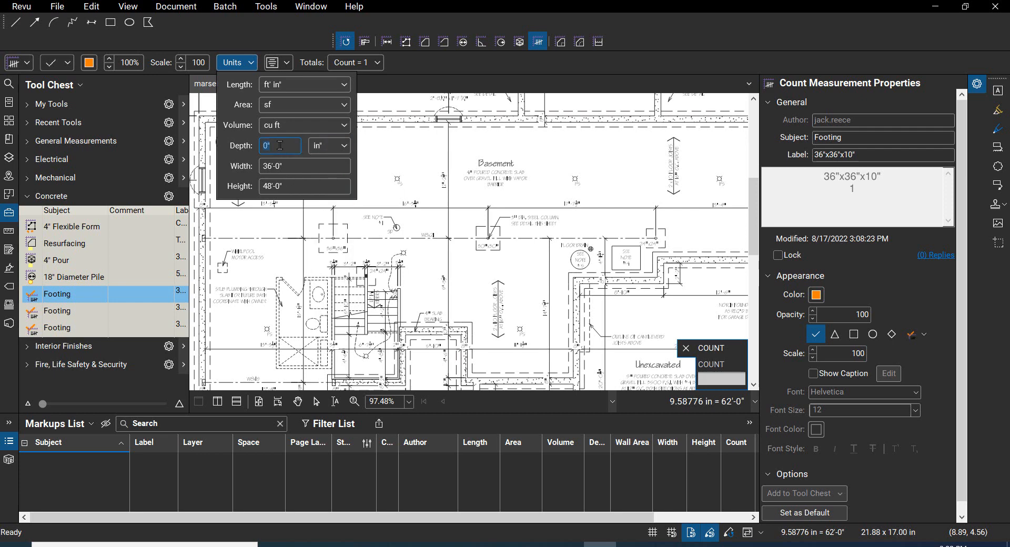
{"action": "type", "text": "10\""}
Step: Set the footing count's width and height to 3'-0" each and close the unit settings
{"action": "left_click", "coordinate": [290, 168]}
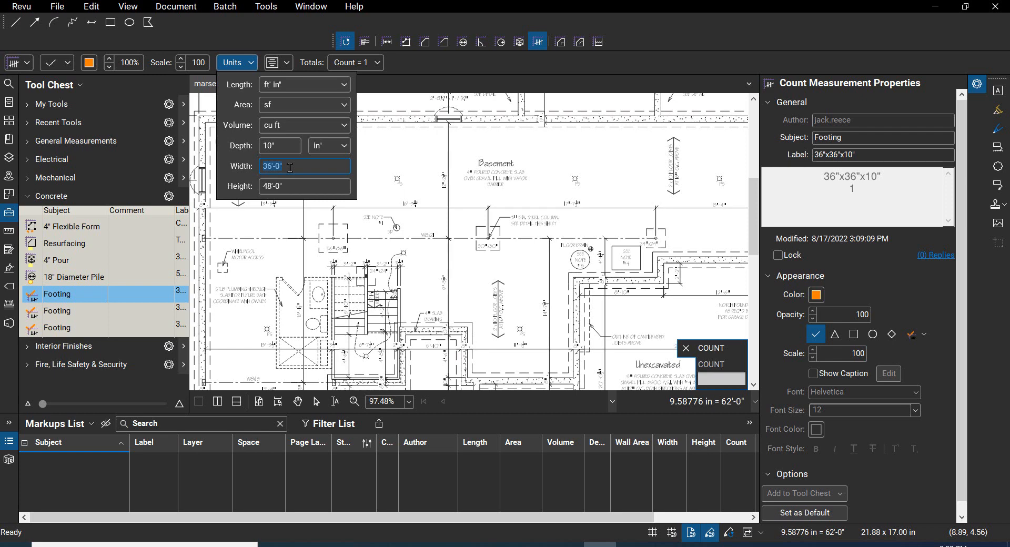
{"action": "type", "text": "3"}
{"action": "key", "text": "Tab"}
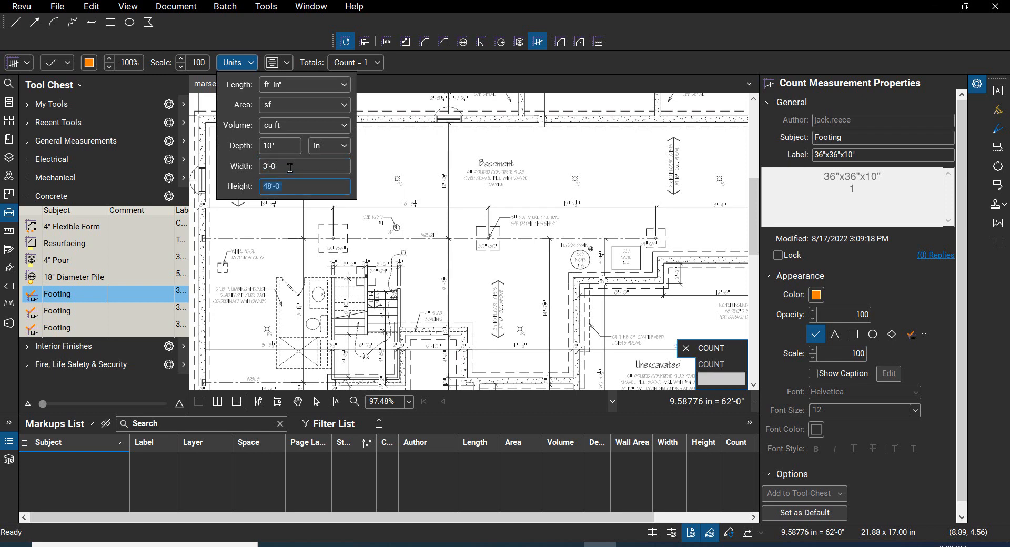
{"action": "type", "text": "3'"}
{"action": "key", "text": "Tab"}
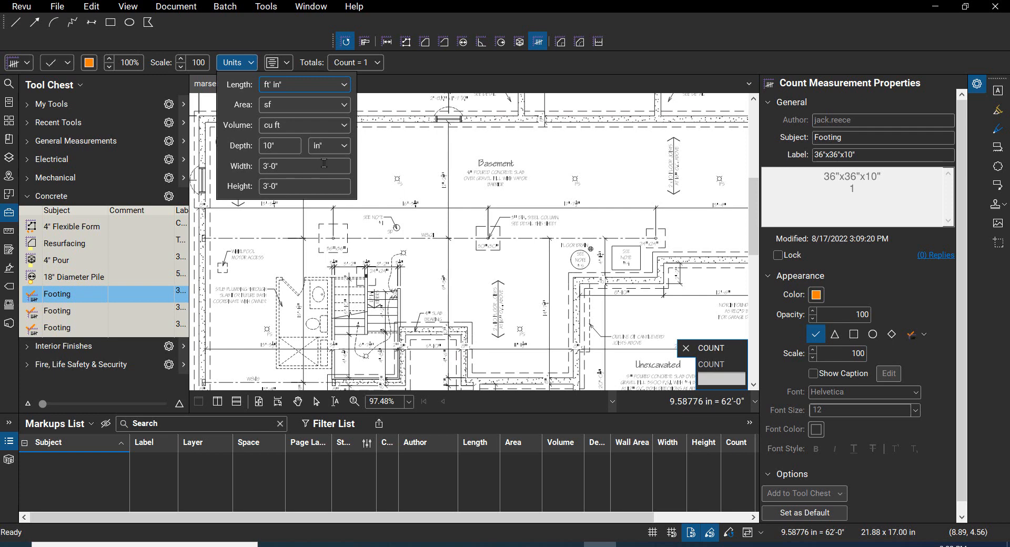
{"action": "left_click", "coordinate": [403, 165]}
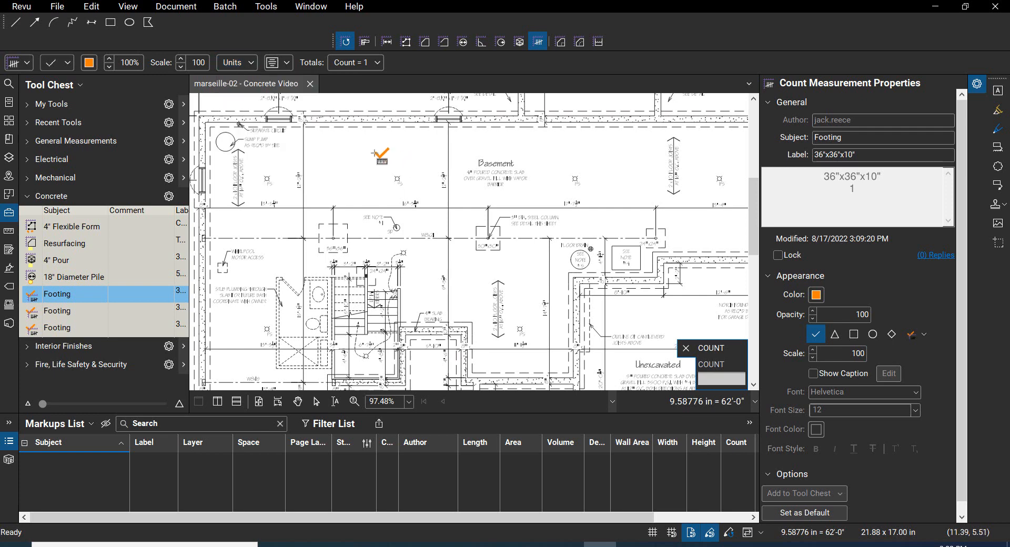
Step: Place the 36"x36"x10" count on the basement's leftmost dashed footing pad and leave the Count tool
{"action": "left_click", "coordinate": [331, 237]}
{"action": "right_click", "coordinate": [369, 150]}
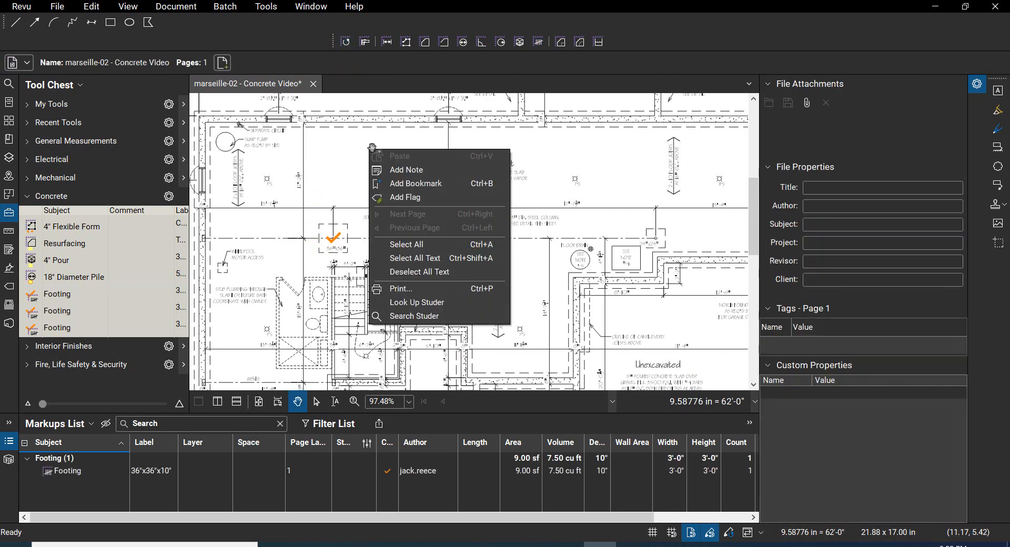
{"action": "left_click", "coordinate": [342, 171]}
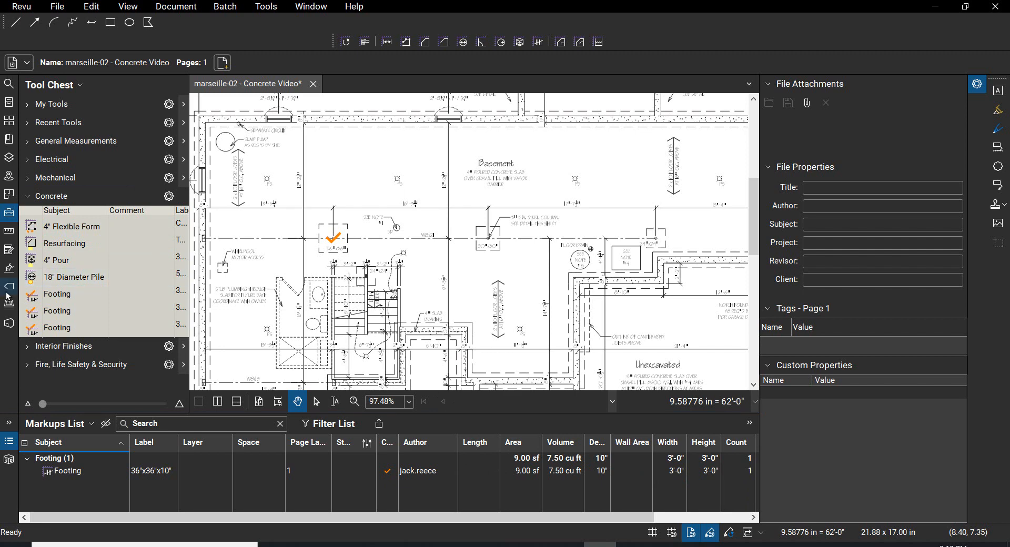
{"action": "left_click", "coordinate": [58, 294]}
{"action": "right_click", "coordinate": [58, 295]}
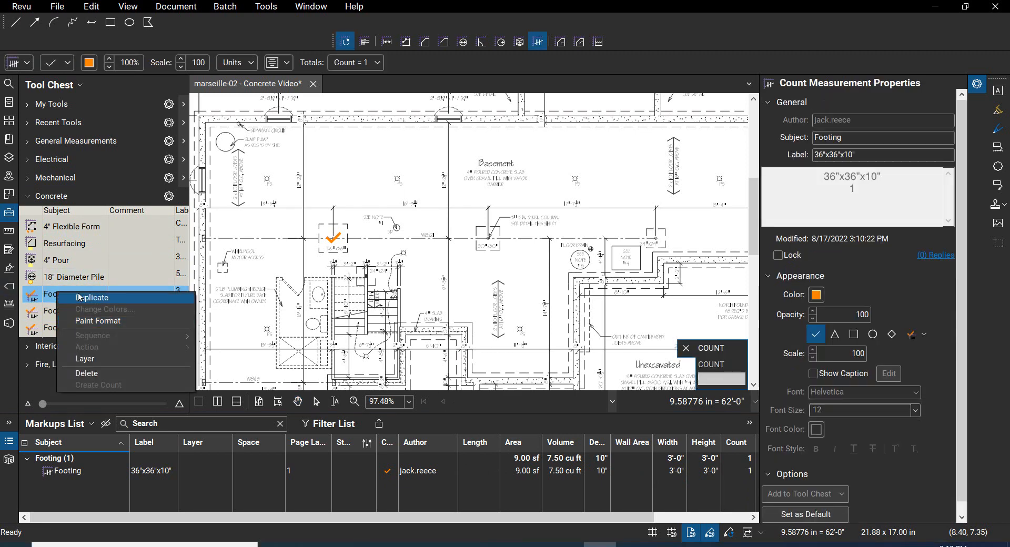
{"action": "left_click", "coordinate": [129, 248]}
Step: Start the second Footing count tool of the Concrete set and change its label to 30"x30"x8"
{"action": "left_click", "coordinate": [53, 311]}
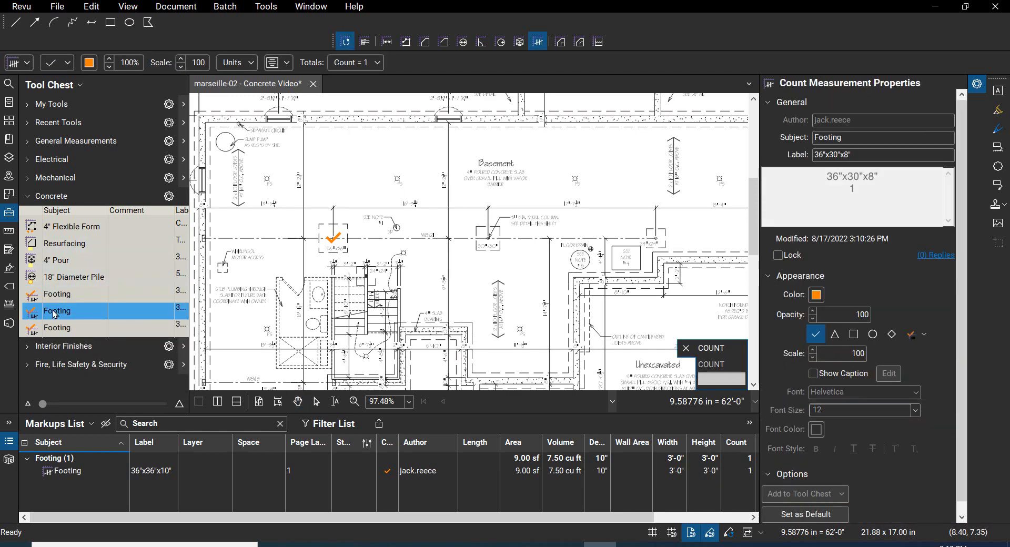
{"action": "left_click", "coordinate": [855, 160]}
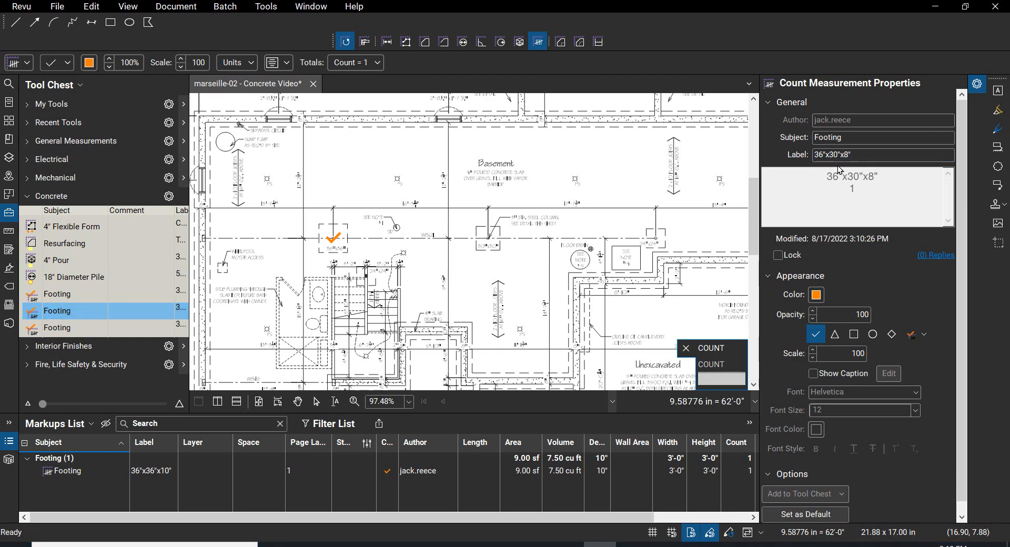
{"action": "left_click", "coordinate": [824, 155]}
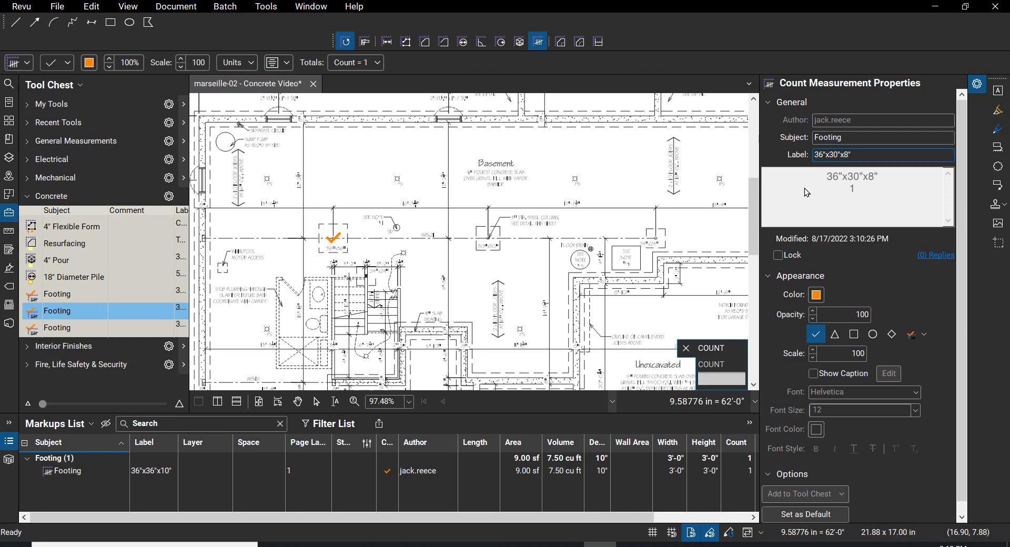
{"action": "key", "text": "BackSpace"}
{"action": "type", "text": "0"}
Step: Set the second footing count's depth to 8" and its width to 2'-6"
{"action": "left_click", "coordinate": [250, 63]}
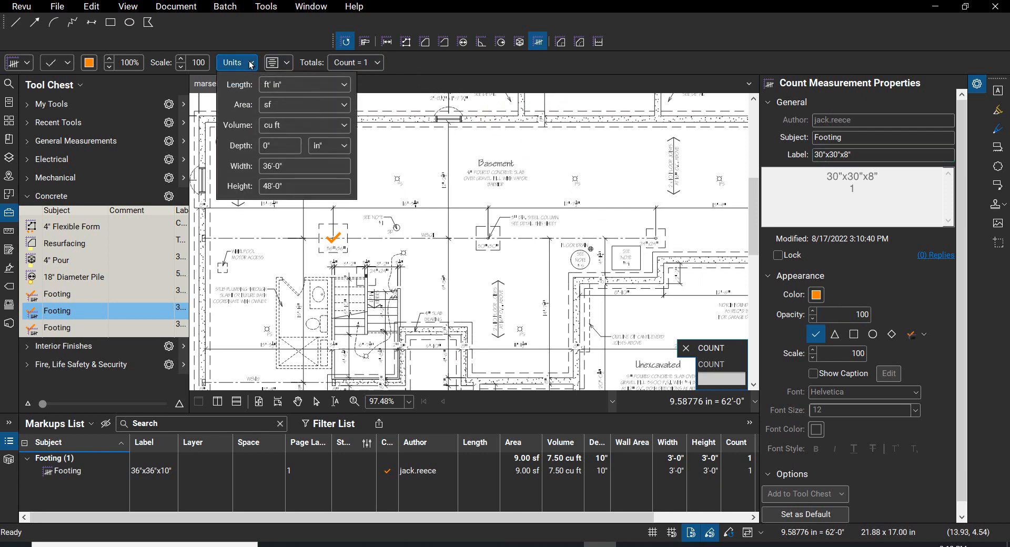
{"action": "left_click", "coordinate": [266, 140]}
{"action": "type", "text": "8"}
{"action": "key", "text": "Tab"}
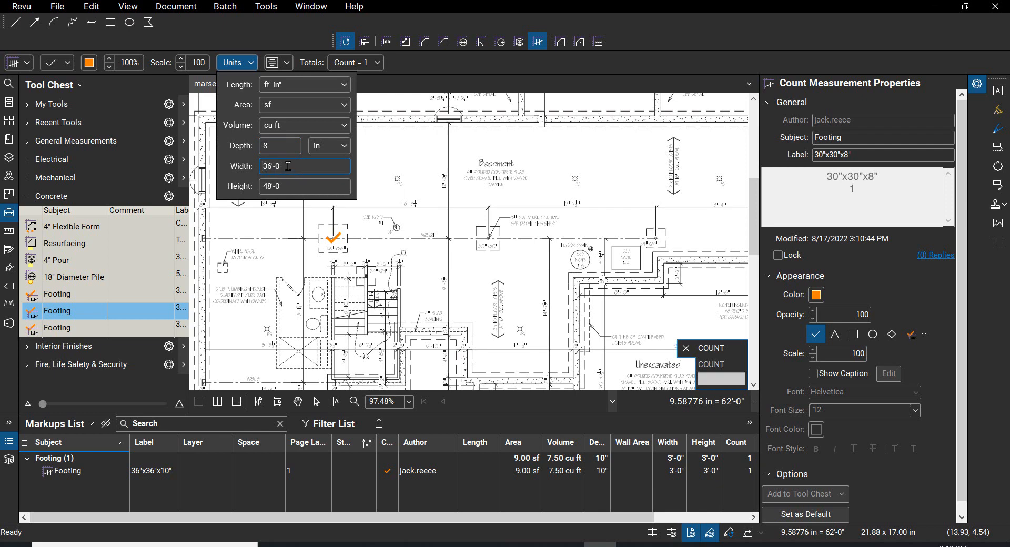
{"action": "key", "text": "Delete"}
{"action": "key", "text": "Delete"}
{"action": "key", "text": "Delete"}
{"action": "key", "text": "Delete"}
{"action": "key", "text": "Delete"}
{"action": "type", "text": "0\""}
{"action": "key", "text": "Tab"}
Step: Set the second footing count's height to 2'-6" and close the unit settings
{"action": "key", "text": "Delete"}
{"action": "key", "text": "Delete"}
{"action": "type", "text": "3"}
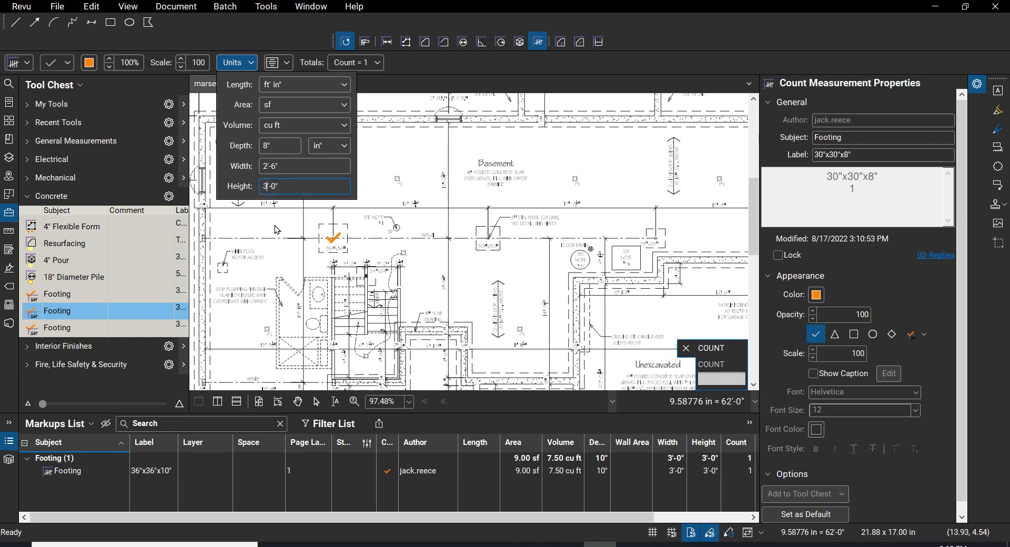
{"action": "key", "text": "Delete"}
{"action": "key", "text": "Delete"}
{"action": "key", "text": "BackSpace"}
{"action": "key", "text": "Tab"}
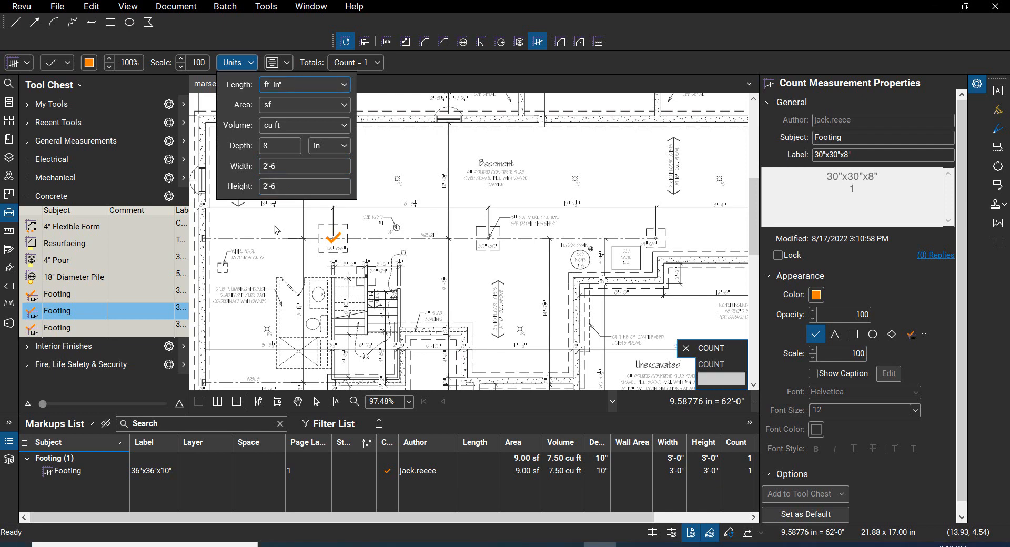
{"action": "left_click", "coordinate": [276, 230]}
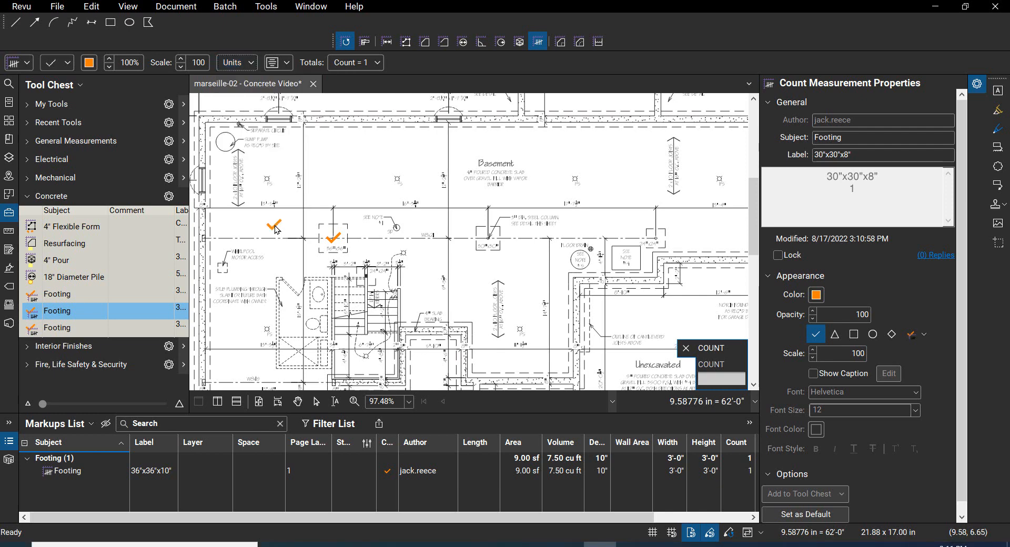
Step: Place the 30"x30"x8" count on the basement's middle footing pad and leave the Count tool
{"action": "left_click", "coordinate": [489, 238]}
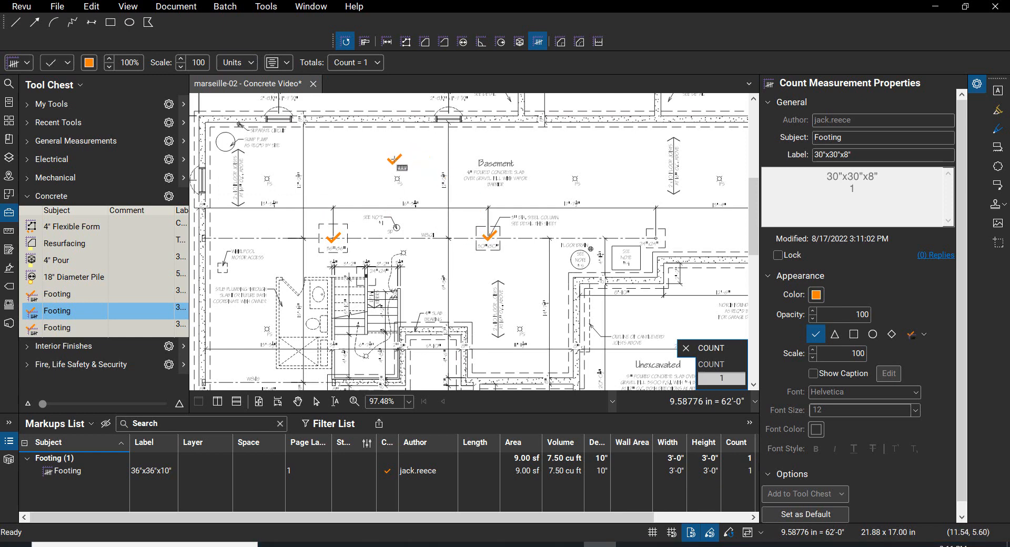
{"action": "key", "text": "Escape"}
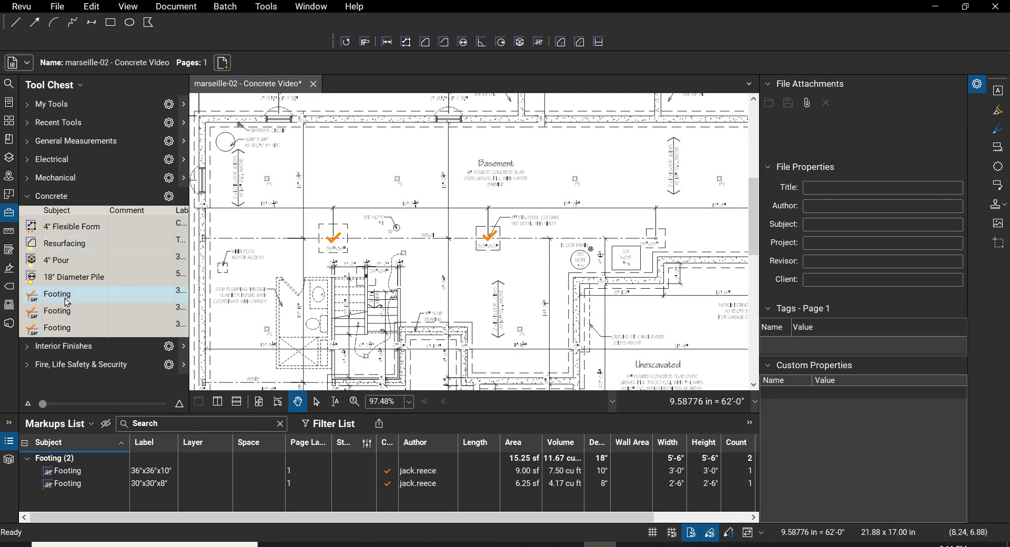
Step: Start the third Footing count tool of the Concrete set and change its label to 24"x24"x8"
{"action": "left_click", "coordinate": [58, 331]}
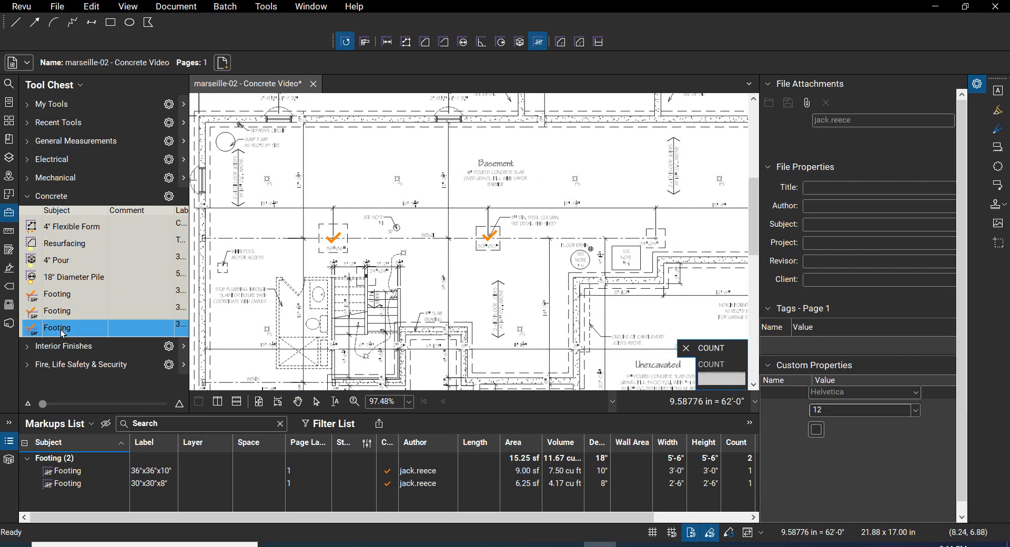
{"action": "left_click", "coordinate": [819, 153]}
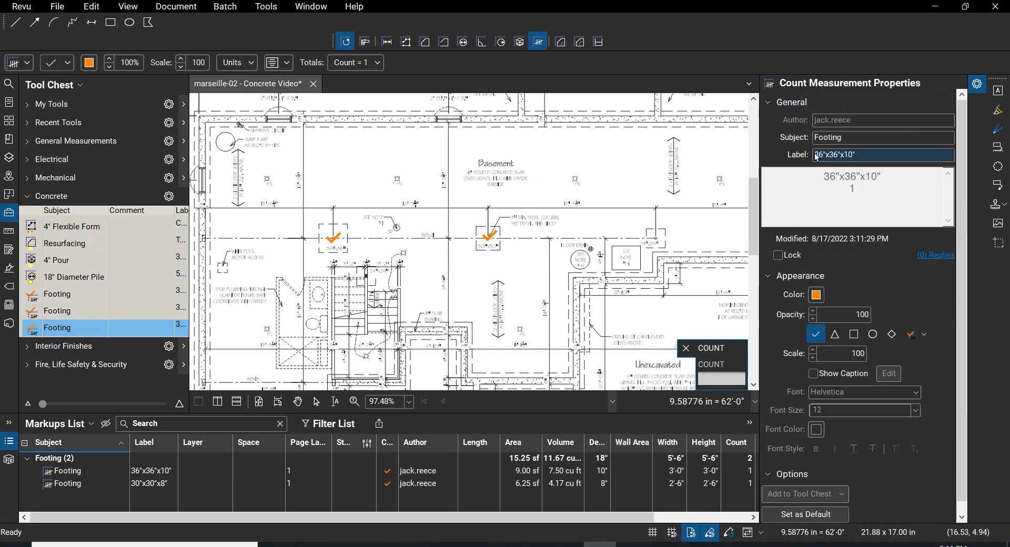
{"action": "key", "text": "Delete"}
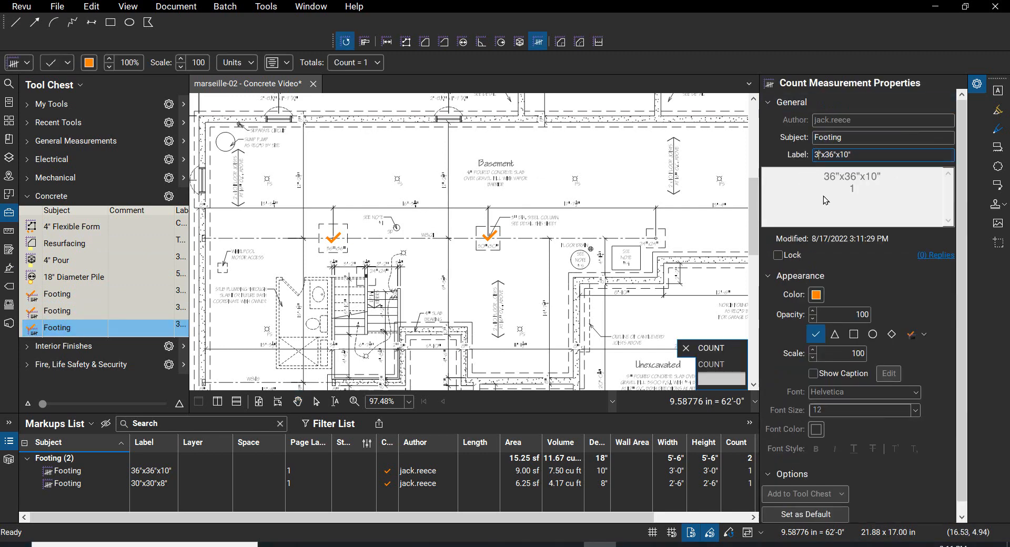
{"action": "key", "text": "BackSpace"}
{"action": "type", "text": "24\"x24"}
{"action": "key", "text": "Delete"}
{"action": "key", "text": "Delete"}
{"action": "key", "text": "Right"}
{"action": "key", "text": "Delete"}
{"action": "key", "text": "Delete"}
{"action": "key", "text": "Delete"}
{"action": "type", "text": "8\""}
{"action": "key", "text": "Tab"}
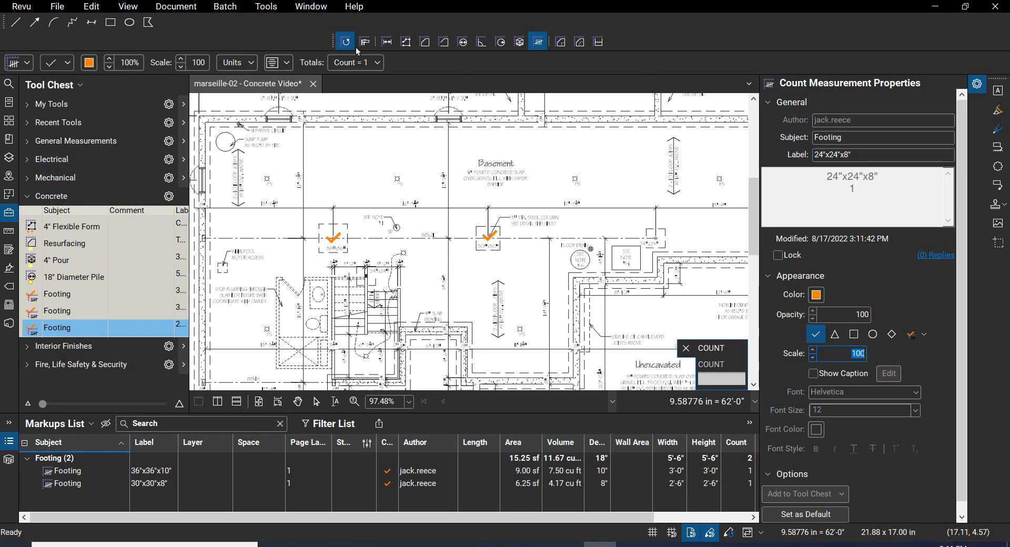
Step: Set the third footing count's depth to 8" and both its width and height to 2'-0"
{"action": "left_click", "coordinate": [250, 64]}
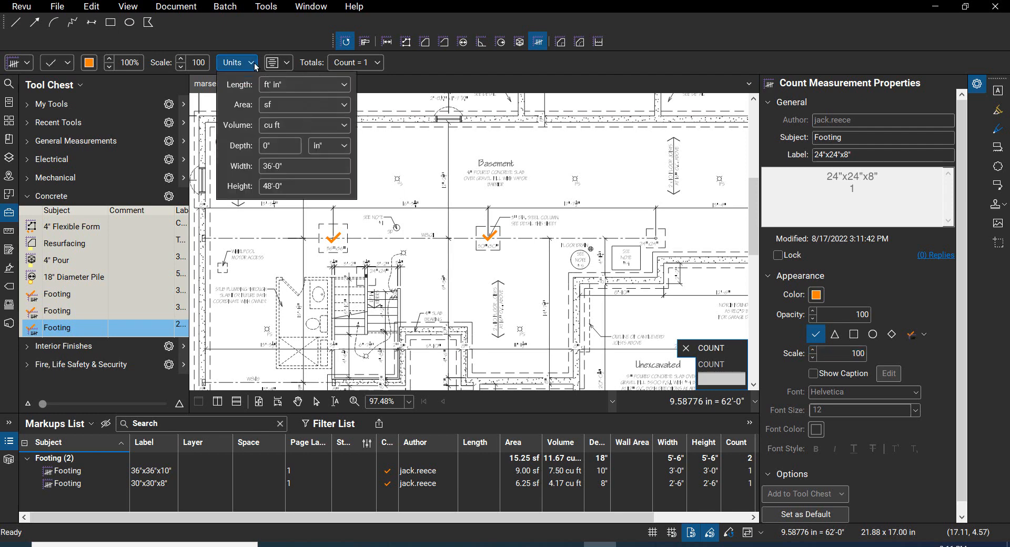
{"action": "left_click", "coordinate": [272, 148]}
{"action": "type", "text": "8"}
{"action": "key", "text": "Tab"}
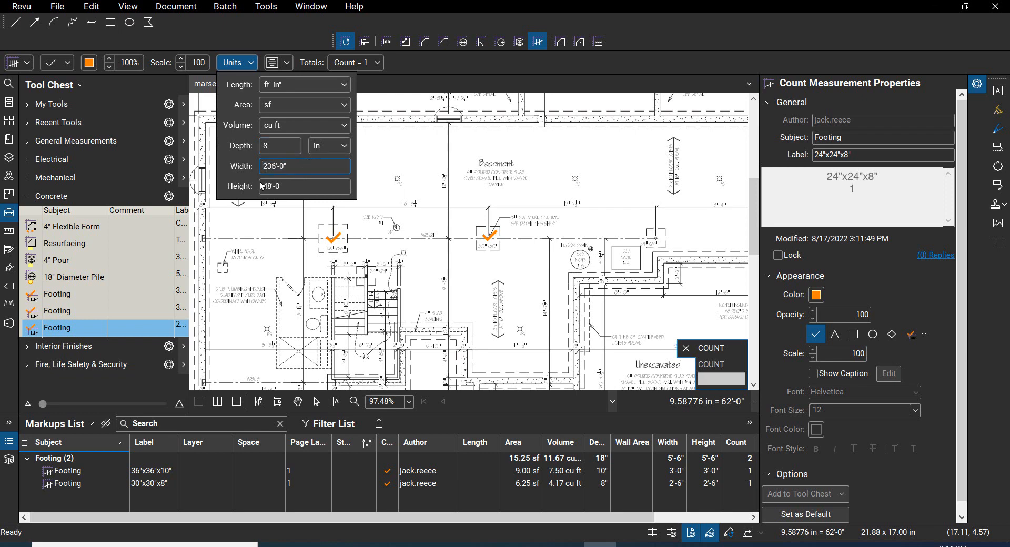
{"action": "type", "text": "2"}
{"action": "key", "text": "Tab"}
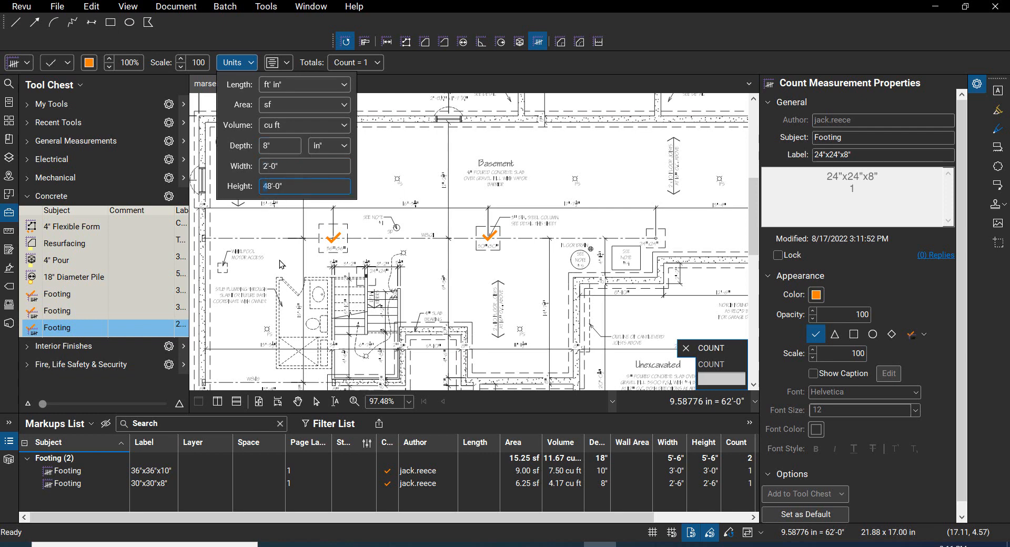
{"action": "type", "text": "2"}
{"action": "key", "text": "Return"}
{"action": "left_click", "coordinate": [571, 231]}
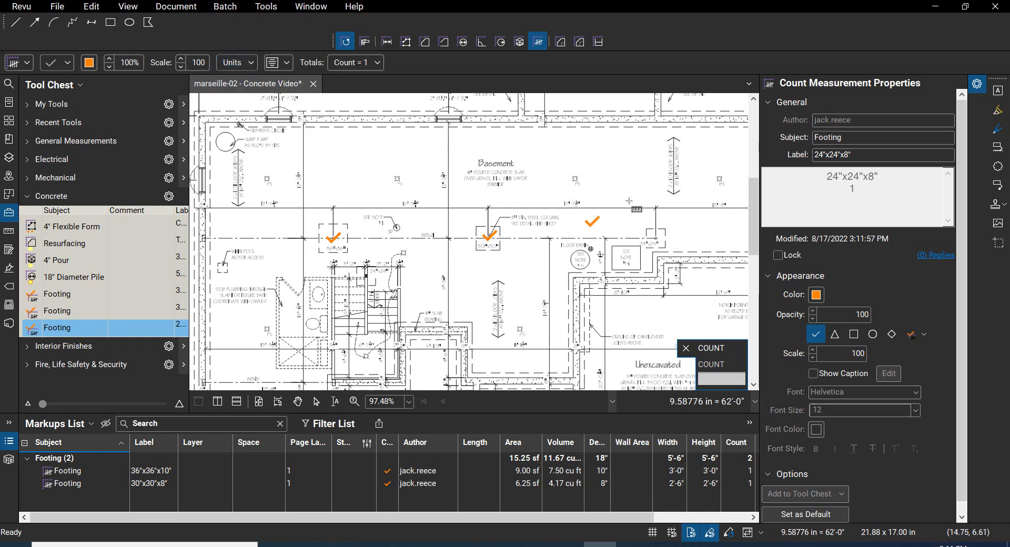
Step: Place the 24"x24"x8" count on the basement's right-hand footing pad, leave the Count tool and review the markup columns
{"action": "left_click", "coordinate": [657, 233]}
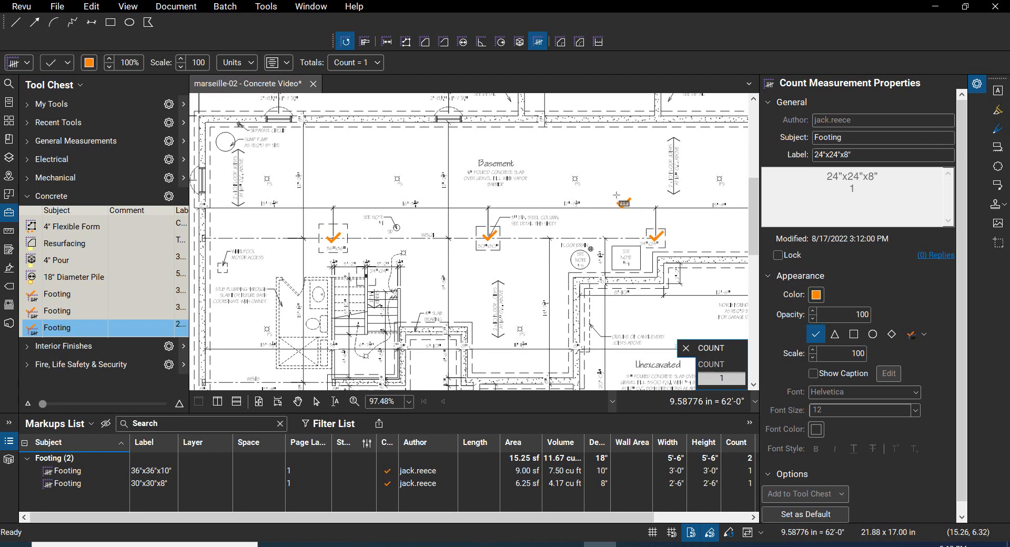
{"action": "right_click", "coordinate": [585, 160]}
{"action": "key", "text": "Escape"}
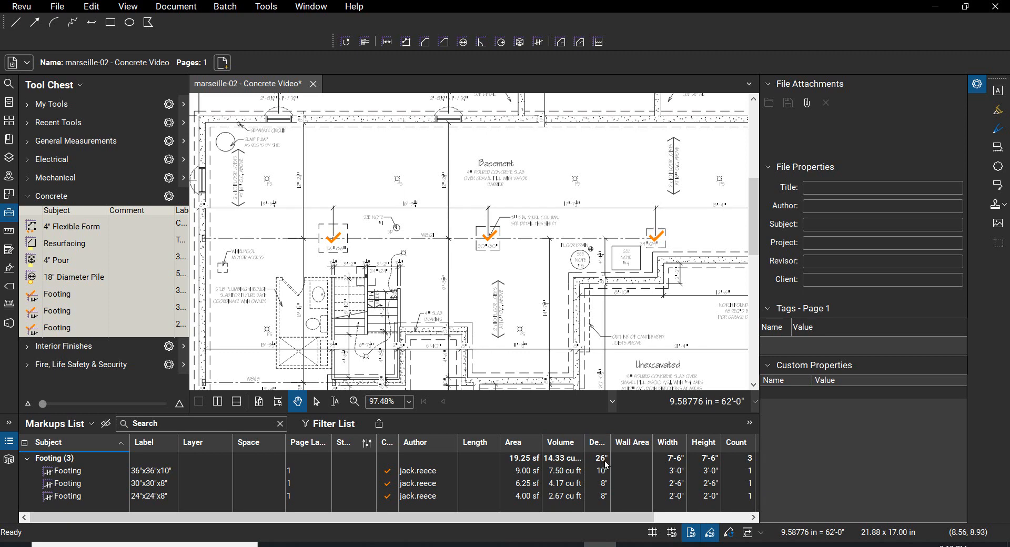
{"action": "left_click", "coordinate": [754, 518]}
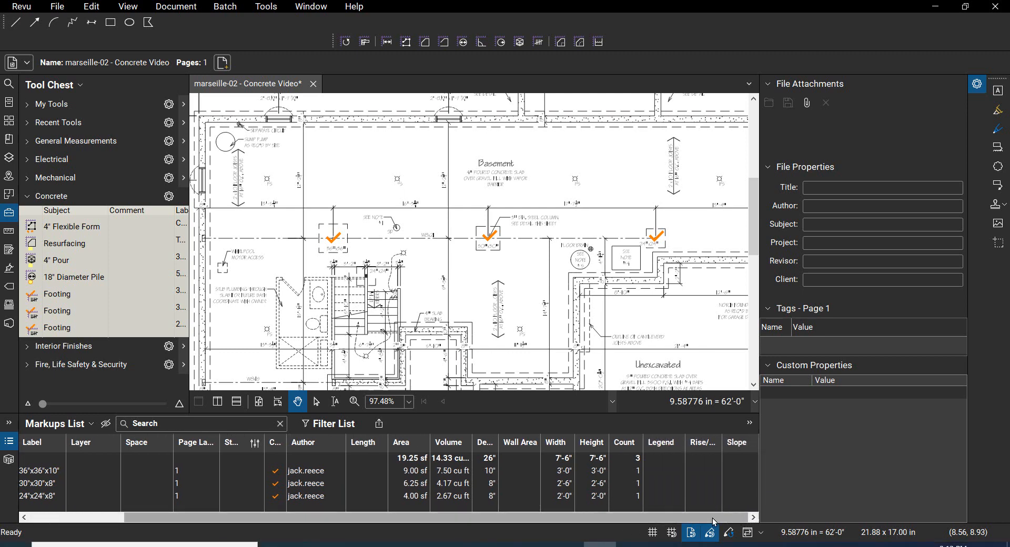
{"action": "left_click_drag", "start_coordinate": [714, 520], "coordinate": [523, 516]}
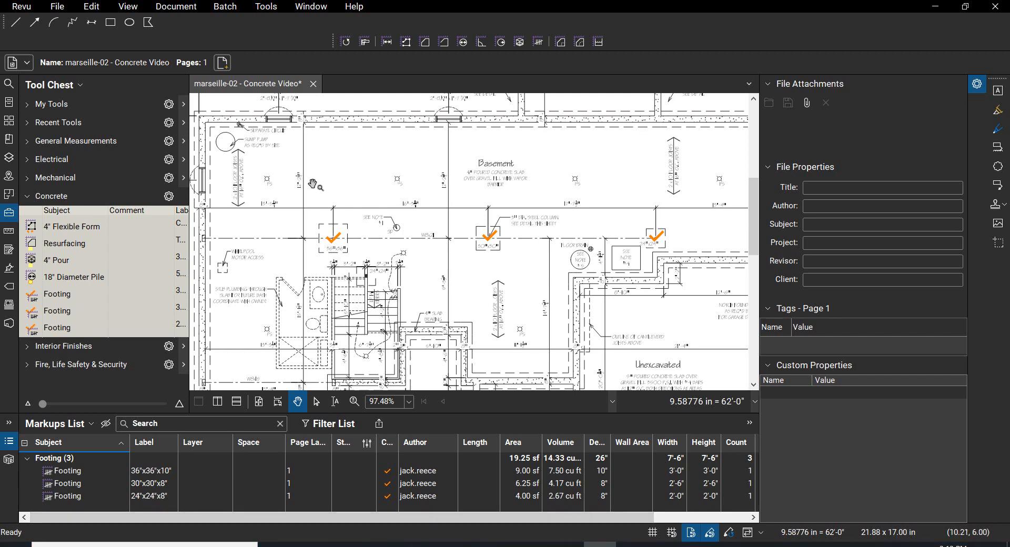
Step: Start a Length measurement with its fill highlight turned on and label it FTG 1'8"
{"action": "left_click_drag", "start_coordinate": [344, 162], "coordinate": [362, 200]}
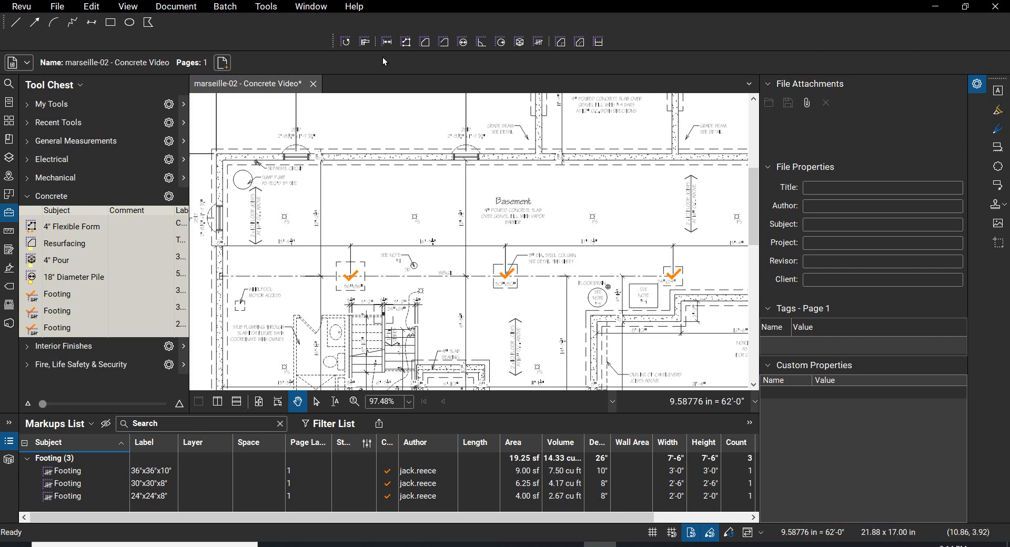
{"action": "scroll", "coordinate": [244, 155], "scroll_direction": "up", "scroll_amount": 5}
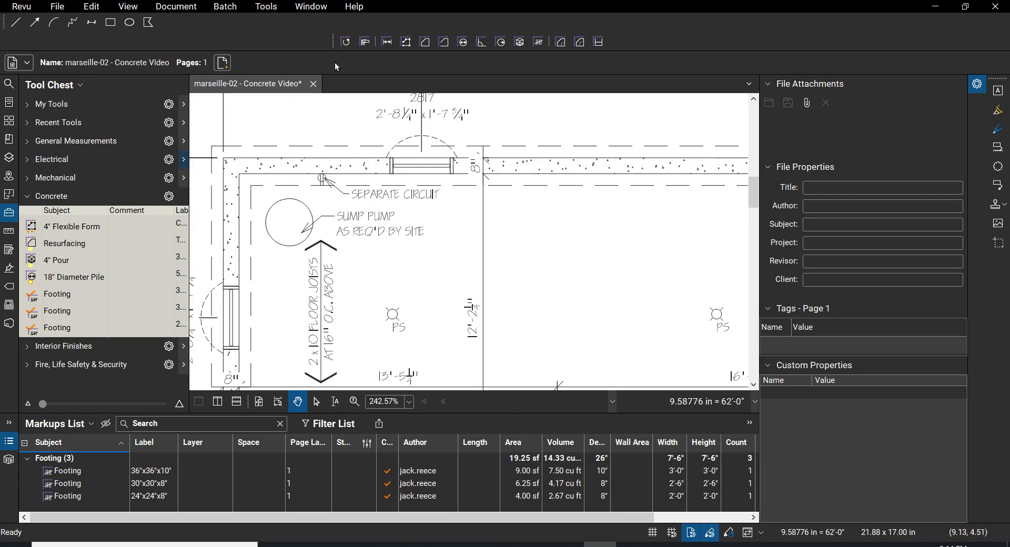
{"action": "left_click", "coordinate": [389, 45]}
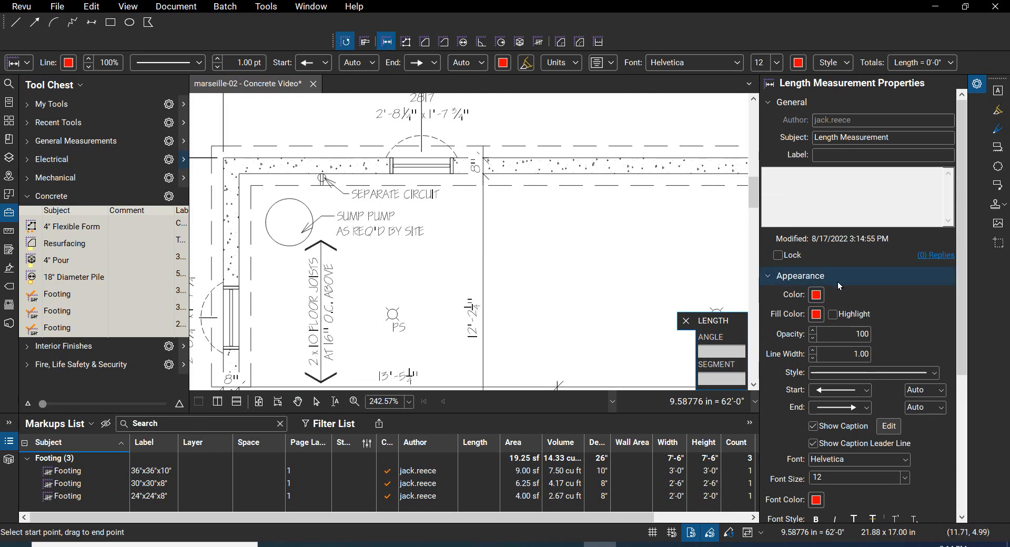
{"action": "left_click", "coordinate": [832, 314]}
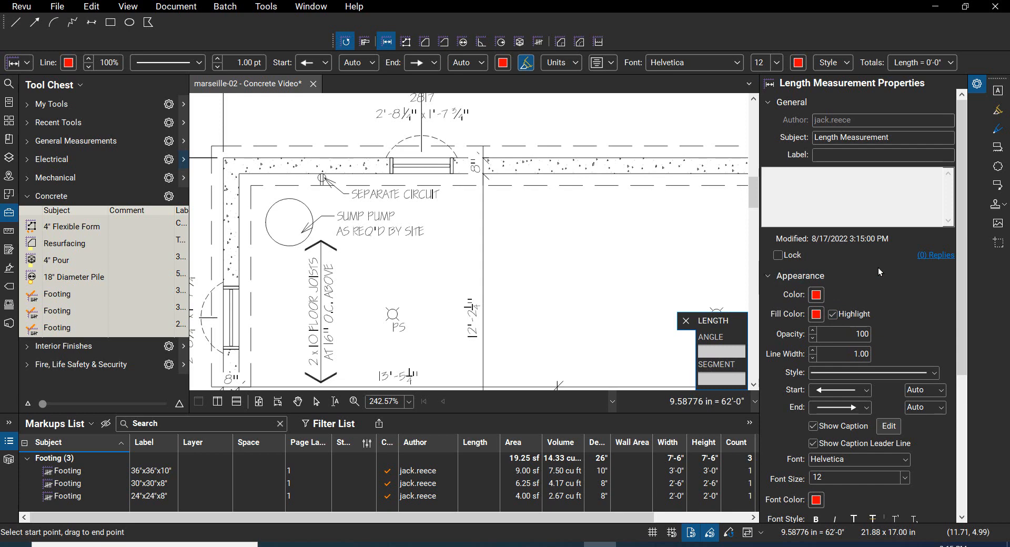
{"action": "left_click", "coordinate": [861, 154]}
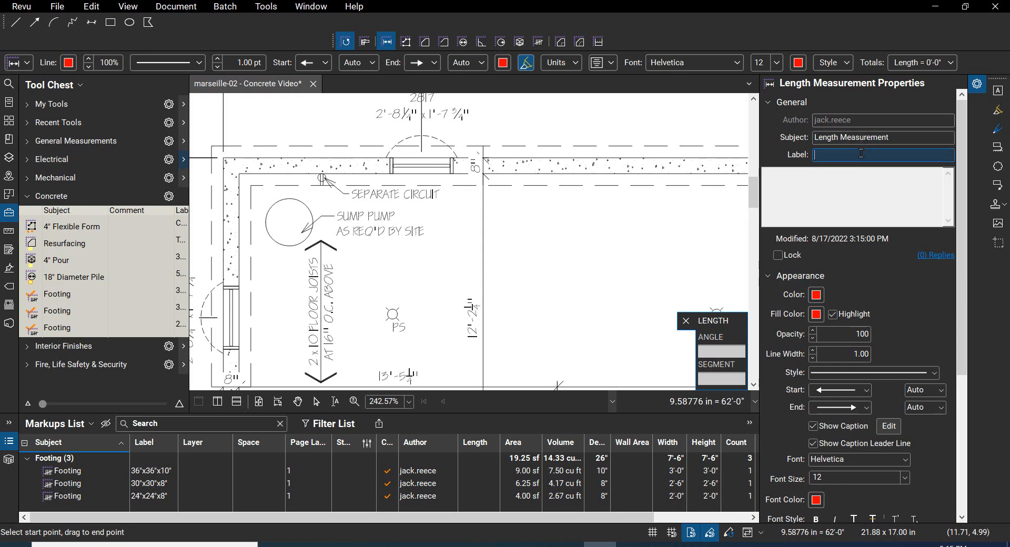
{"action": "type", "text": "FTG 1'10\""}
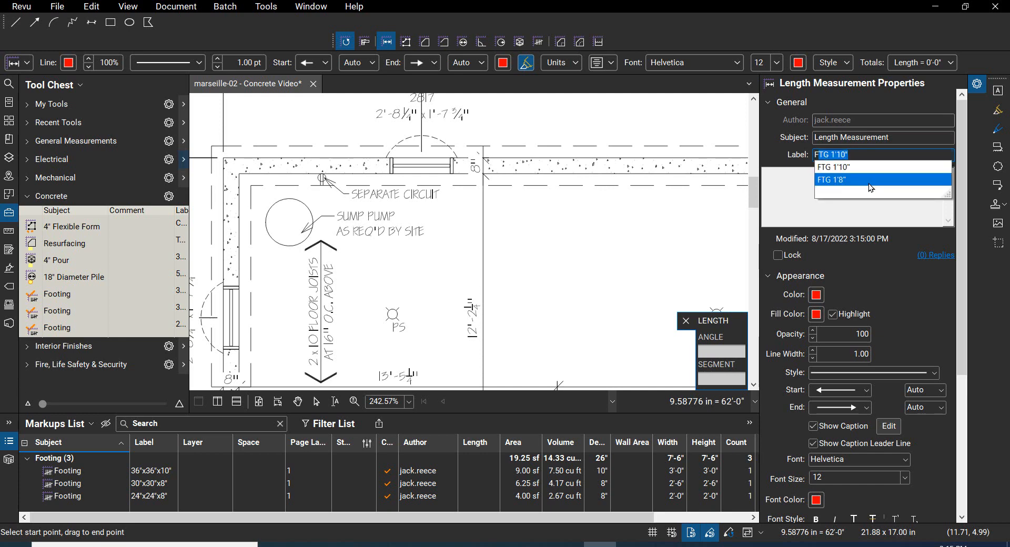
{"action": "left_click", "coordinate": [866, 182]}
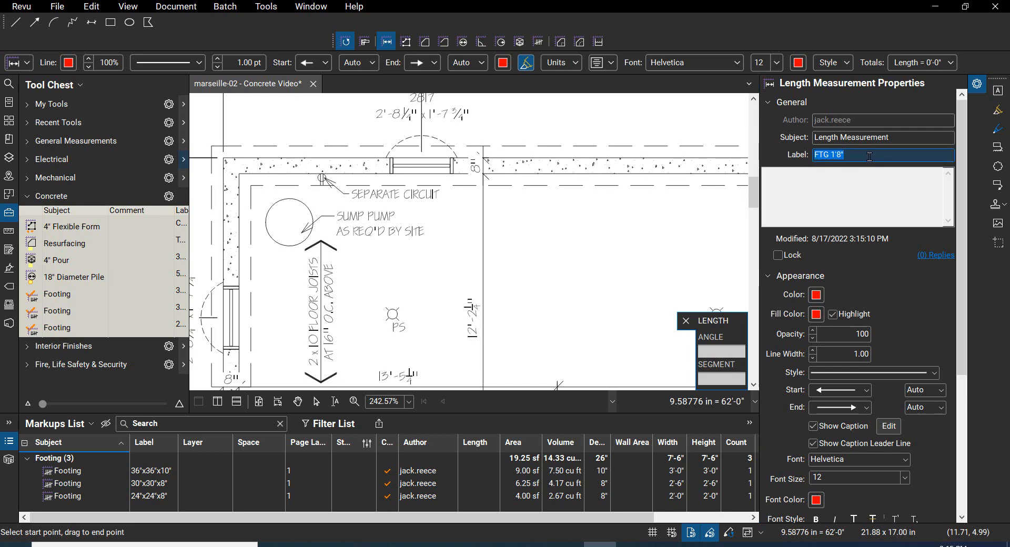
Step: Set the FTG 1'8" length measurement's depth to 8" and close the unit settings
{"action": "left_click", "coordinate": [576, 65]}
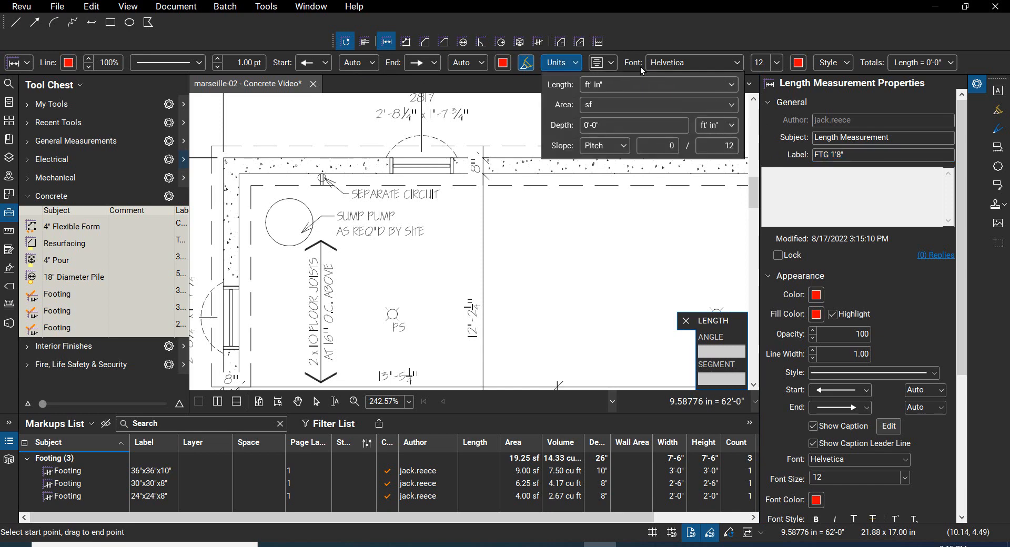
{"action": "left_click", "coordinate": [596, 123]}
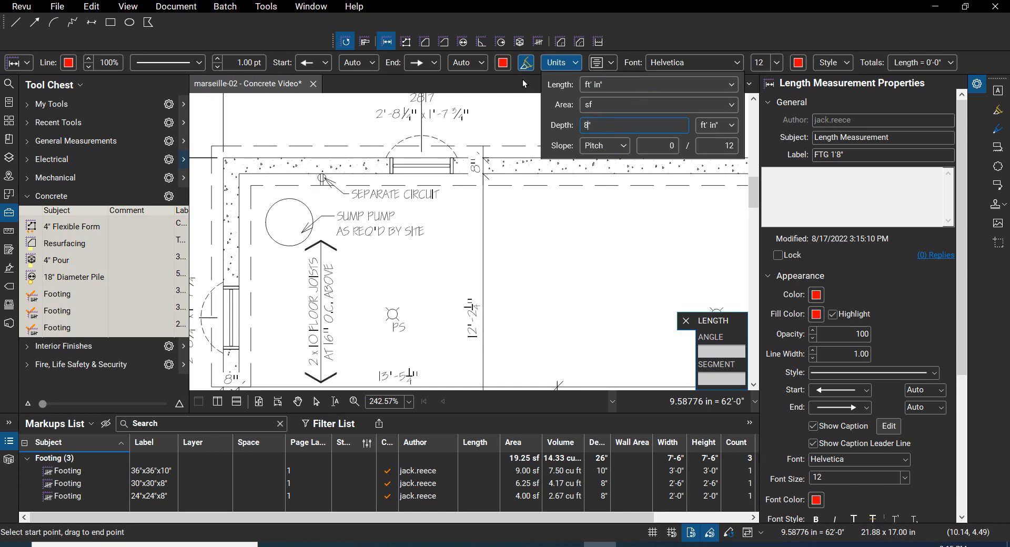
{"action": "key", "text": "Return"}
{"action": "left_click", "coordinate": [300, 127]}
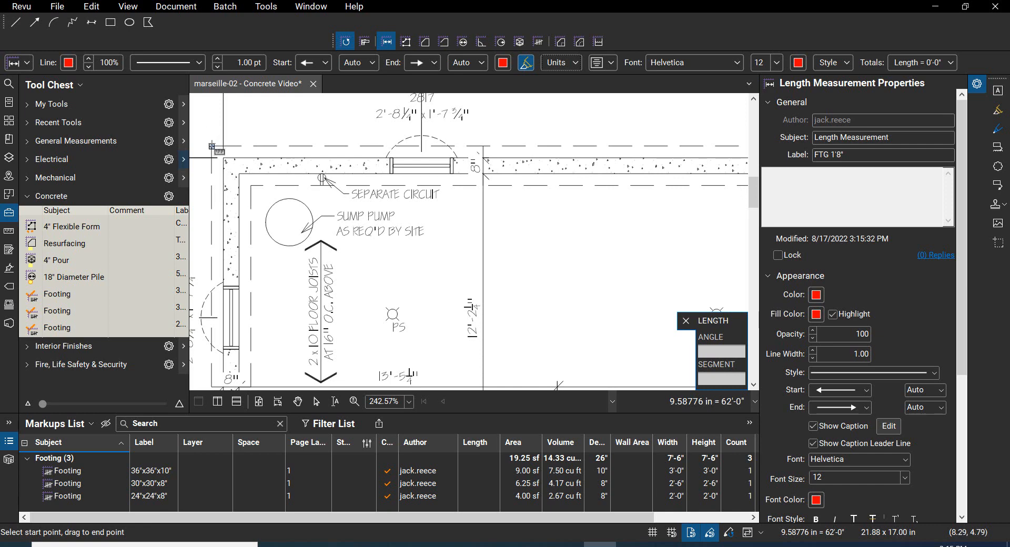
Step: Measure the upper basement wall footing along its outer dashed edge, from the upper-left corner to the upper-right corner
{"action": "left_click", "coordinate": [212, 146]}
{"action": "scroll", "coordinate": [212, 150], "scroll_direction": "down", "scroll_amount": 5}
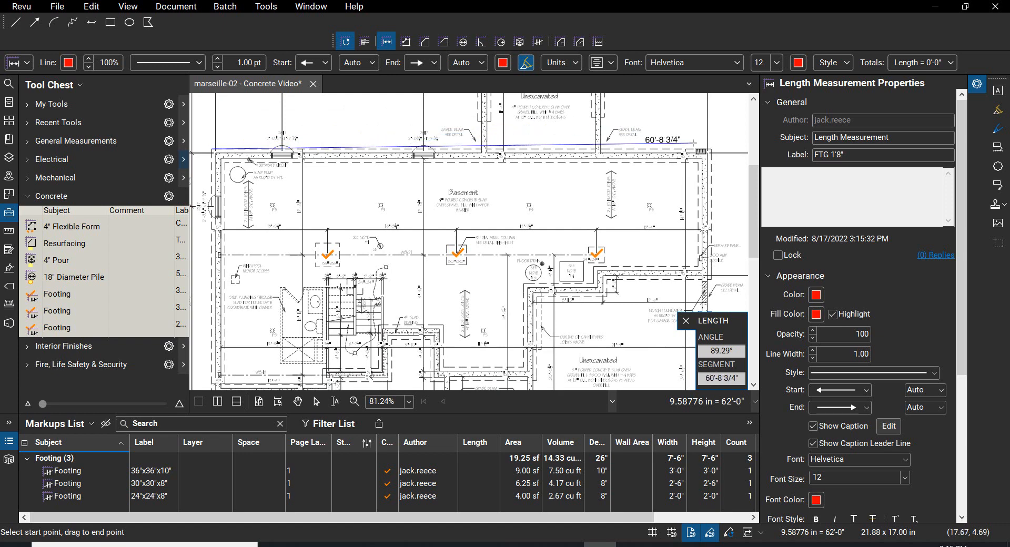
{"action": "scroll", "coordinate": [715, 143], "scroll_direction": "up", "scroll_amount": 8}
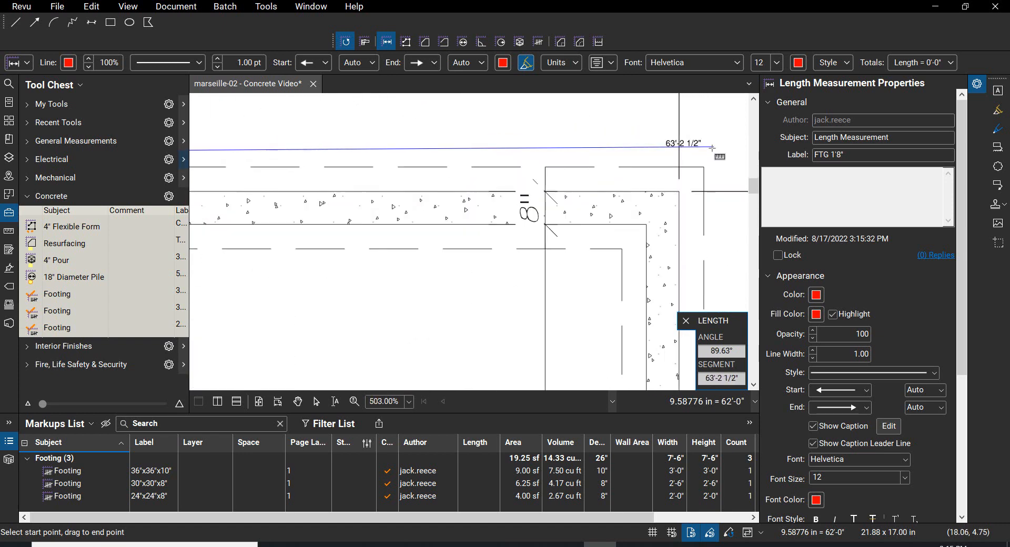
{"action": "left_click", "coordinate": [705, 166]}
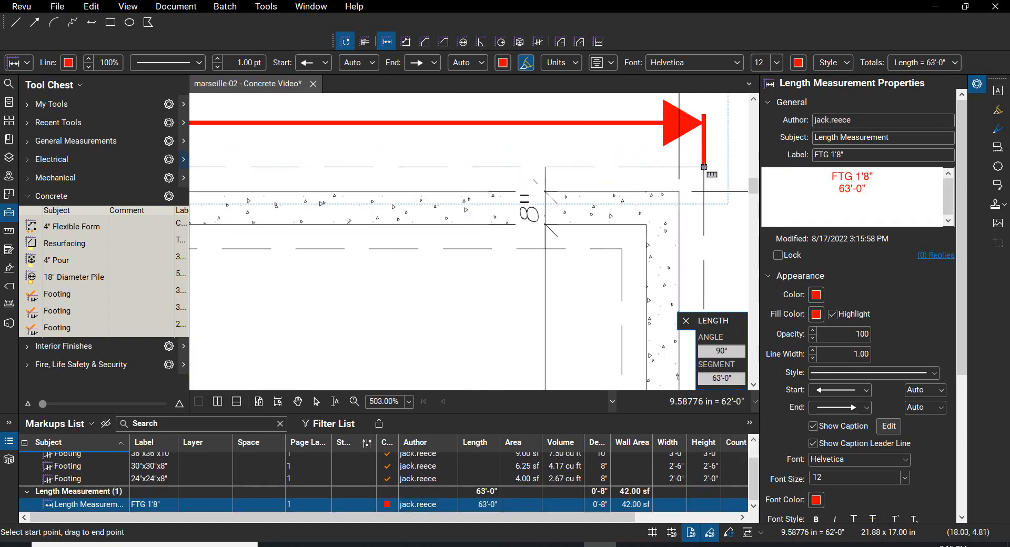
Step: Measure the right basement wall footing along its inner dashed edge, from the upper inside corner down to the jogged wall's footing
{"action": "scroll", "coordinate": [704, 168], "scroll_direction": "down", "scroll_amount": 6}
{"action": "scroll", "coordinate": [705, 170], "scroll_direction": "down", "scroll_amount": 1}
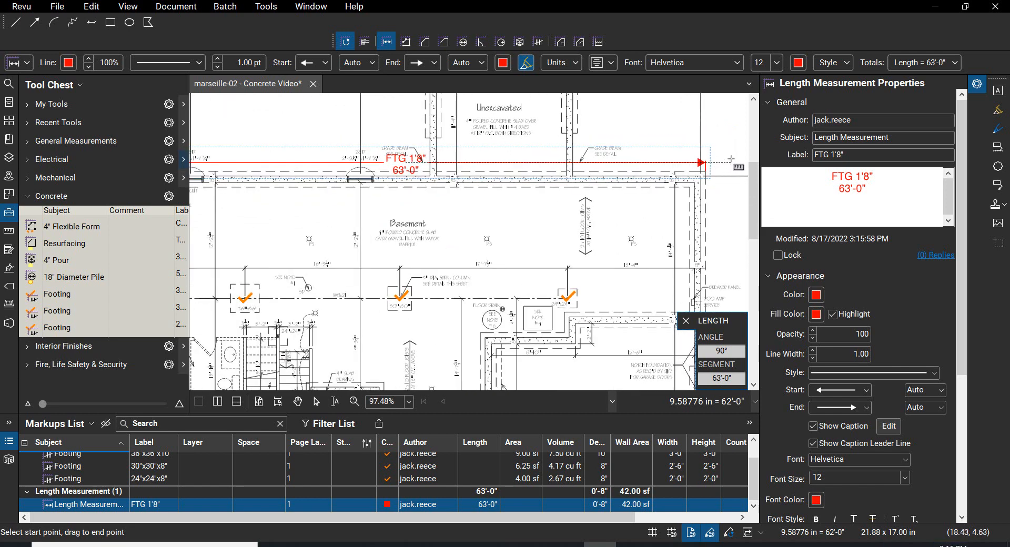
{"action": "scroll", "coordinate": [735, 156], "scroll_direction": "down", "scroll_amount": 1}
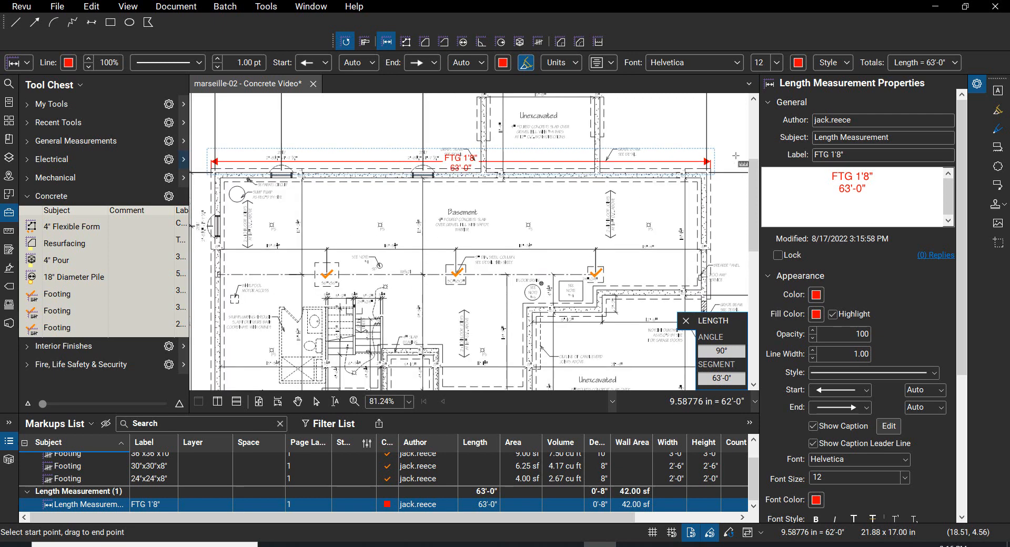
{"action": "scroll", "coordinate": [735, 156], "scroll_direction": "up", "scroll_amount": 3}
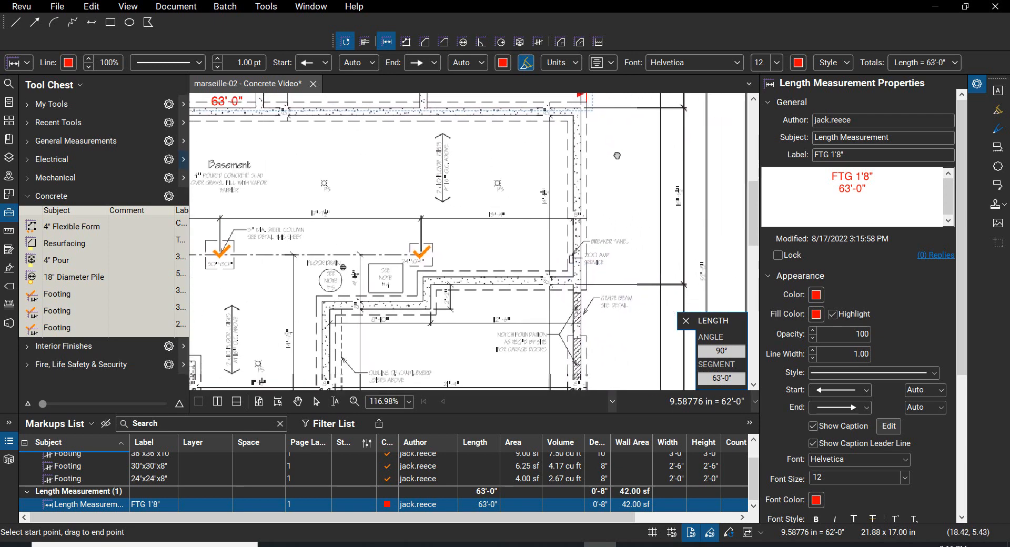
{"action": "left_click_drag", "start_coordinate": [617, 155], "coordinate": [621, 176]}
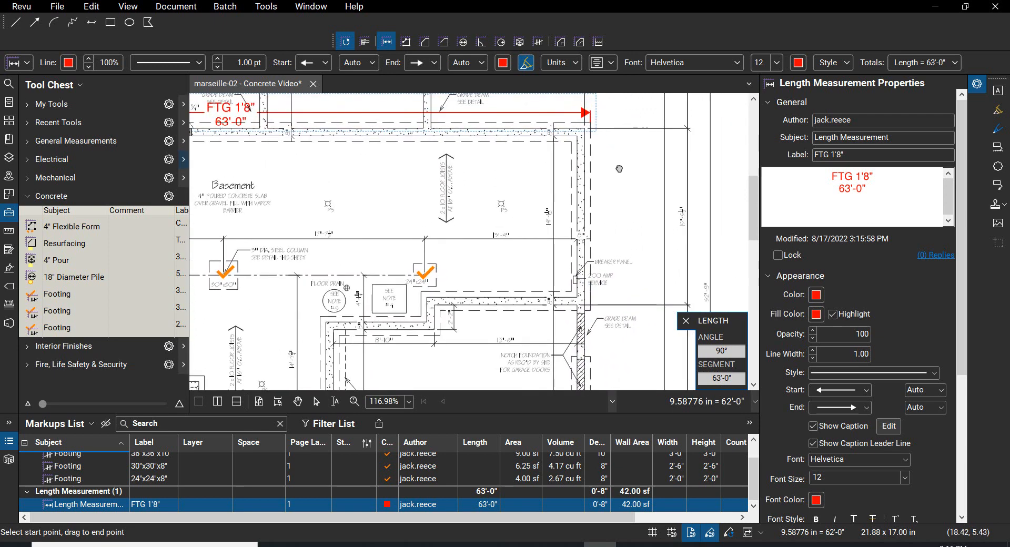
{"action": "left_click", "coordinate": [571, 142]}
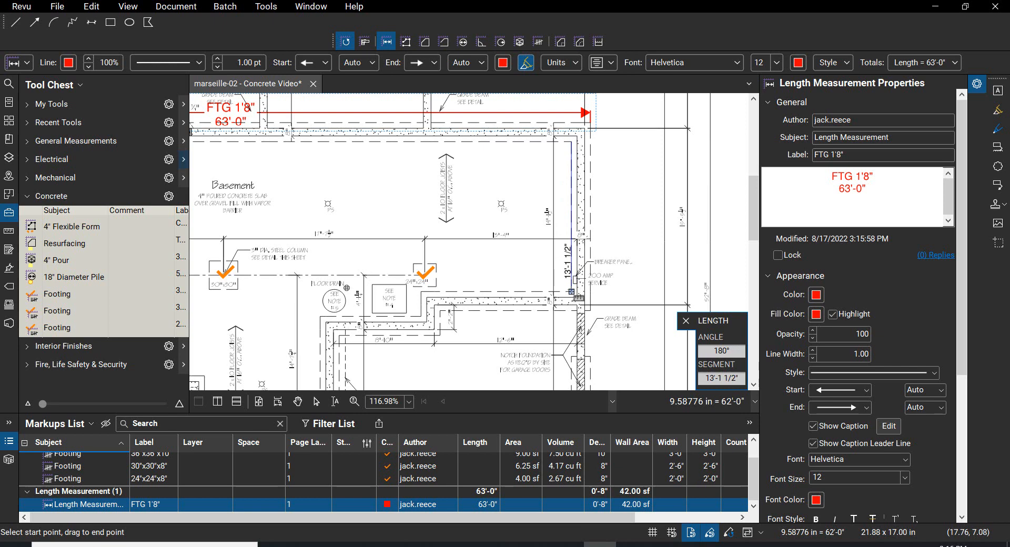
{"action": "left_click", "coordinate": [571, 291]}
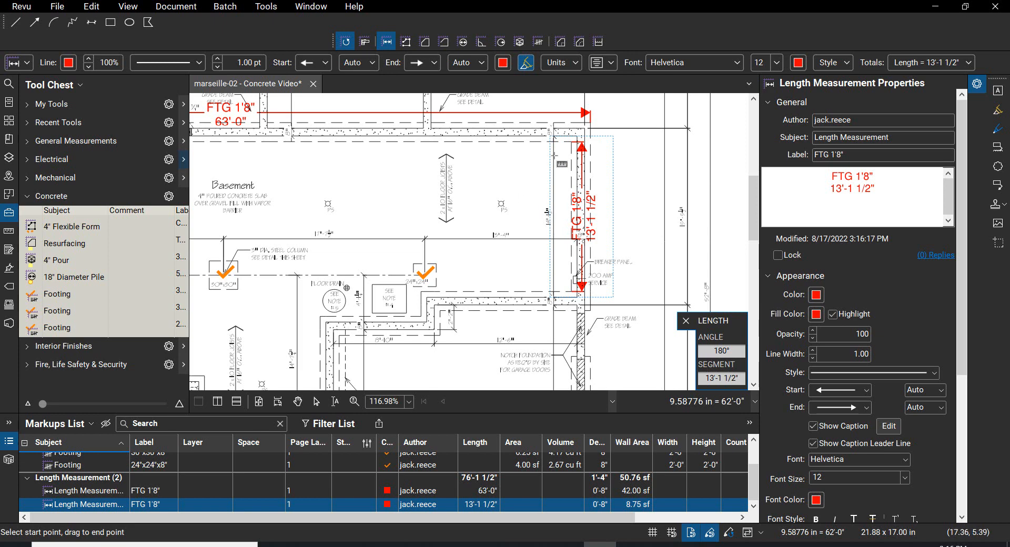
Step: Measure the footing under the horizontal wall below the 24"x24" pad, from the right wall's outer footing edge to the jog corner
{"action": "scroll", "coordinate": [581, 135], "scroll_direction": "up", "scroll_amount": 8}
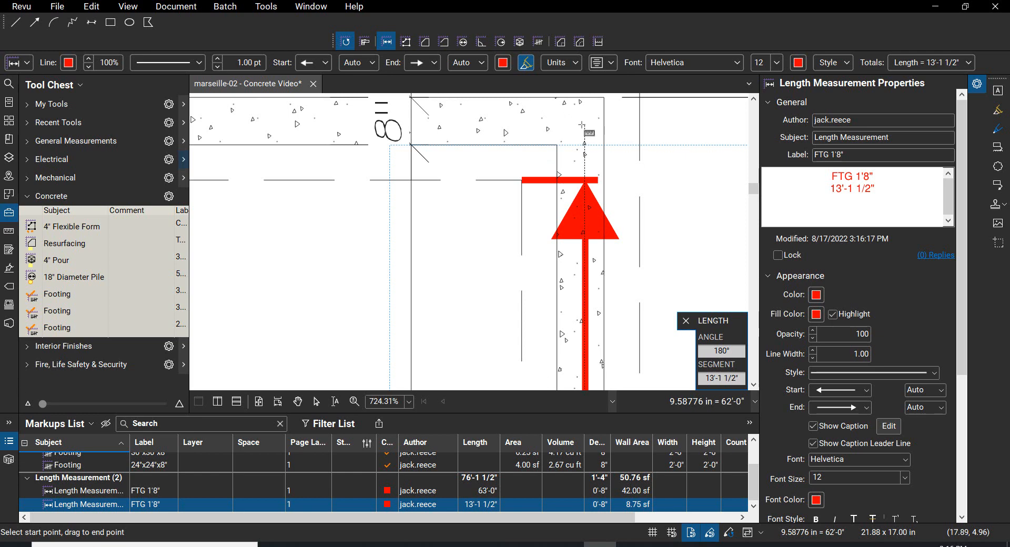
{"action": "scroll", "coordinate": [579, 129], "scroll_direction": "down", "scroll_amount": 5}
{"action": "scroll", "coordinate": [579, 133], "scroll_direction": "down", "scroll_amount": 3}
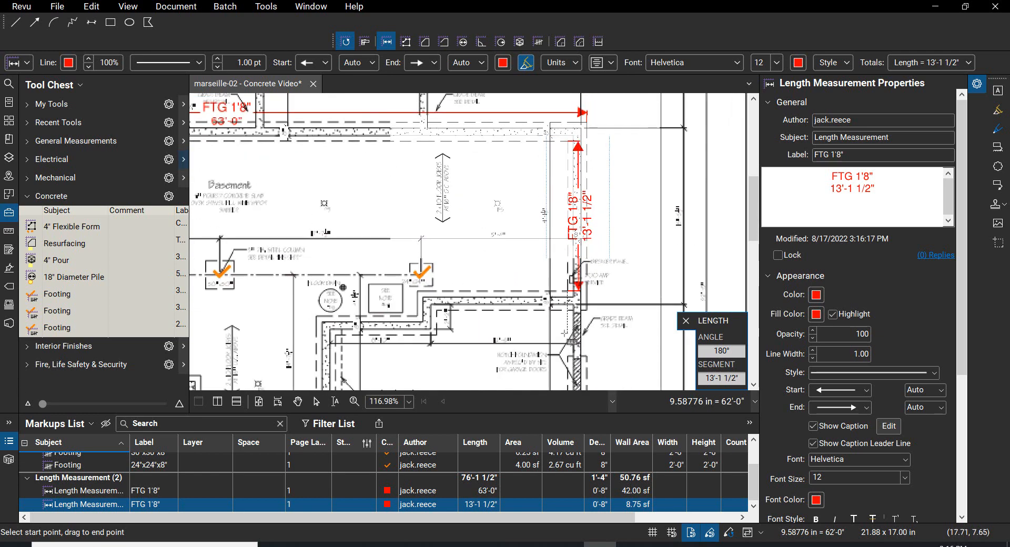
{"action": "left_click", "coordinate": [589, 307]}
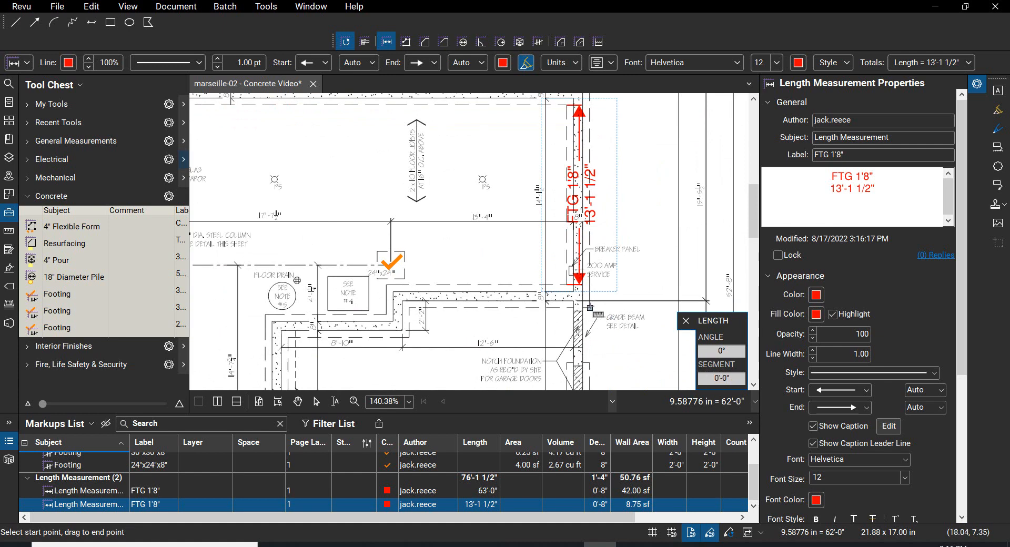
{"action": "left_click", "coordinate": [410, 307]}
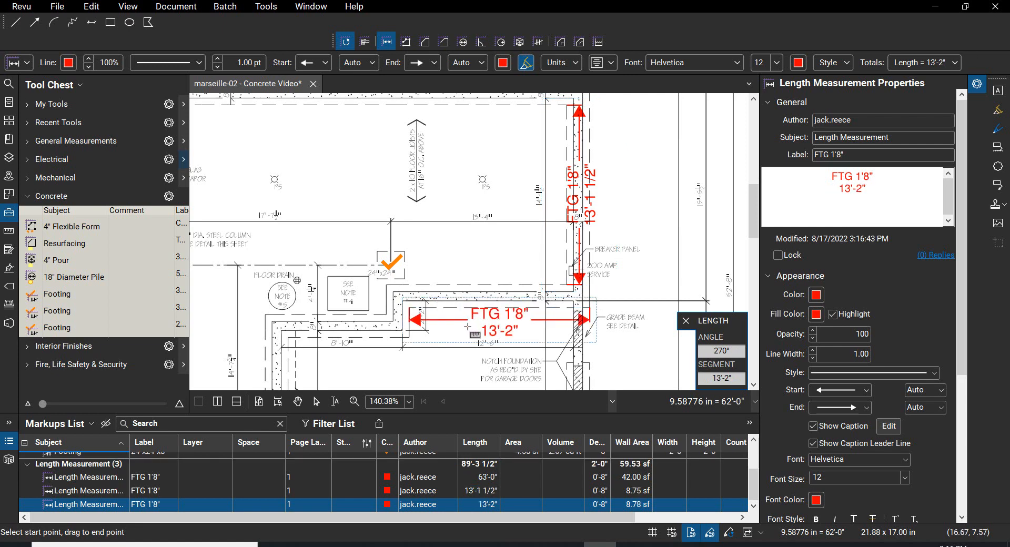
{"action": "scroll", "coordinate": [396, 351], "scroll_direction": "up", "scroll_amount": 3}
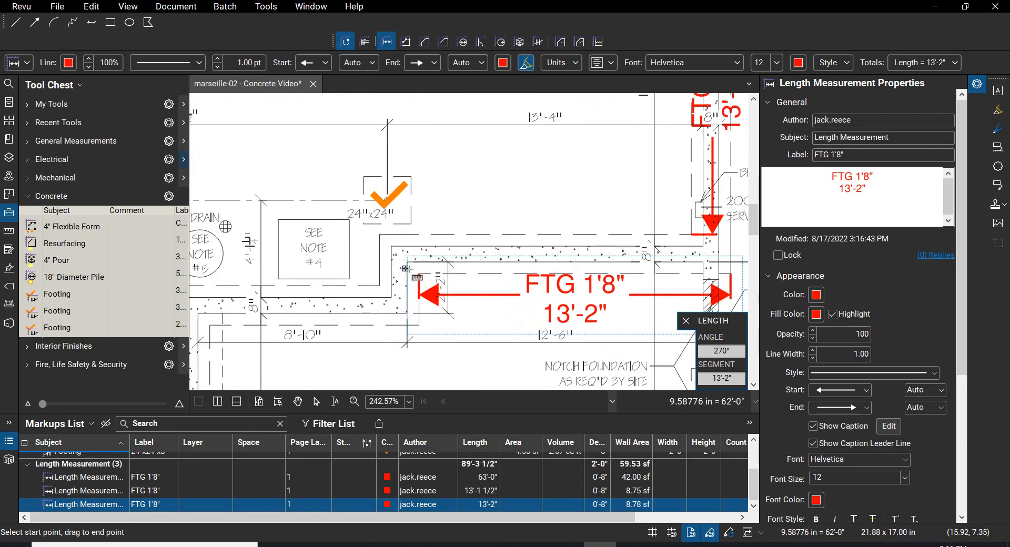
Step: Restart the Length measurement tool and label the new measurement FTG 1'8"
{"action": "left_click", "coordinate": [419, 275]}
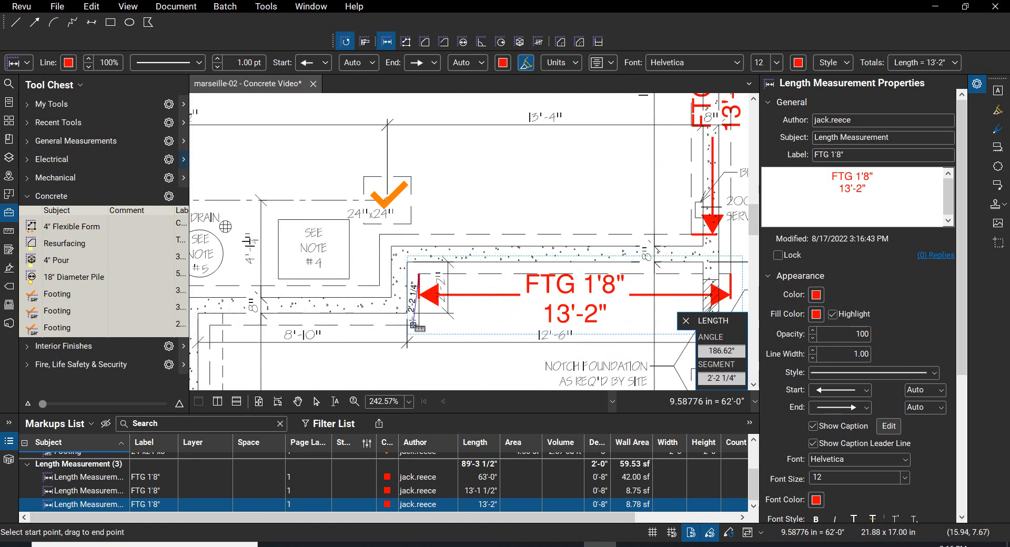
{"action": "key", "text": "Escape"}
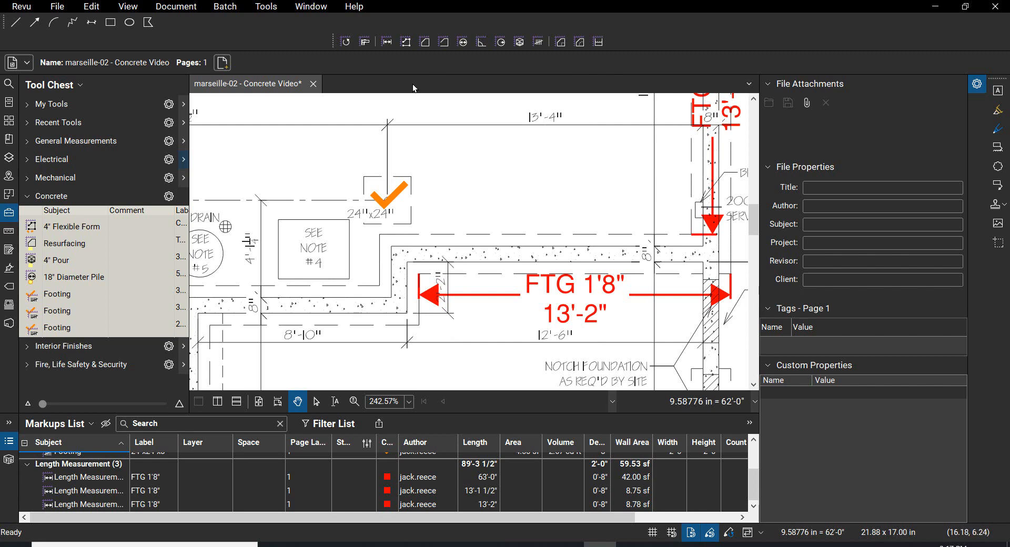
{"action": "left_click", "coordinate": [388, 43]}
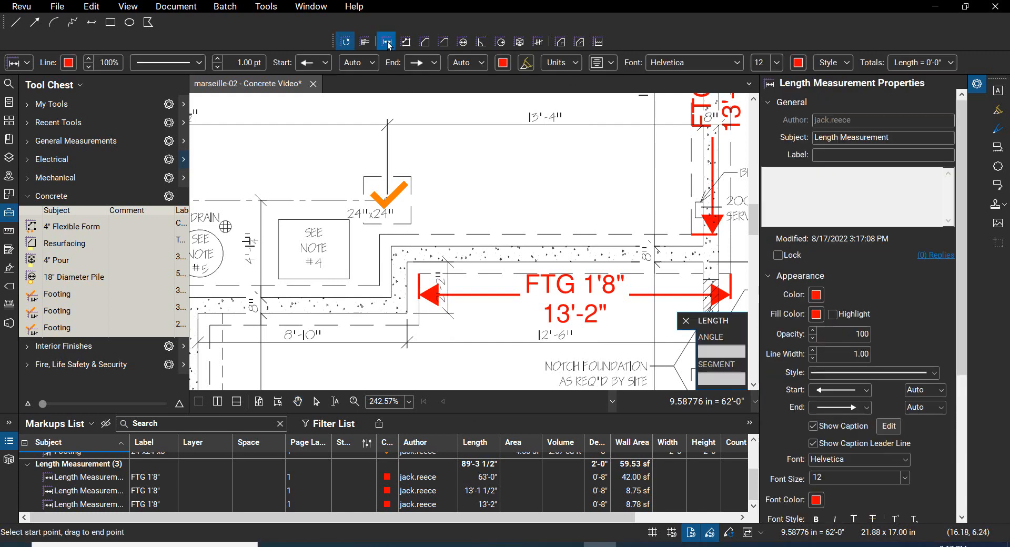
{"action": "left_click", "coordinate": [877, 154]}
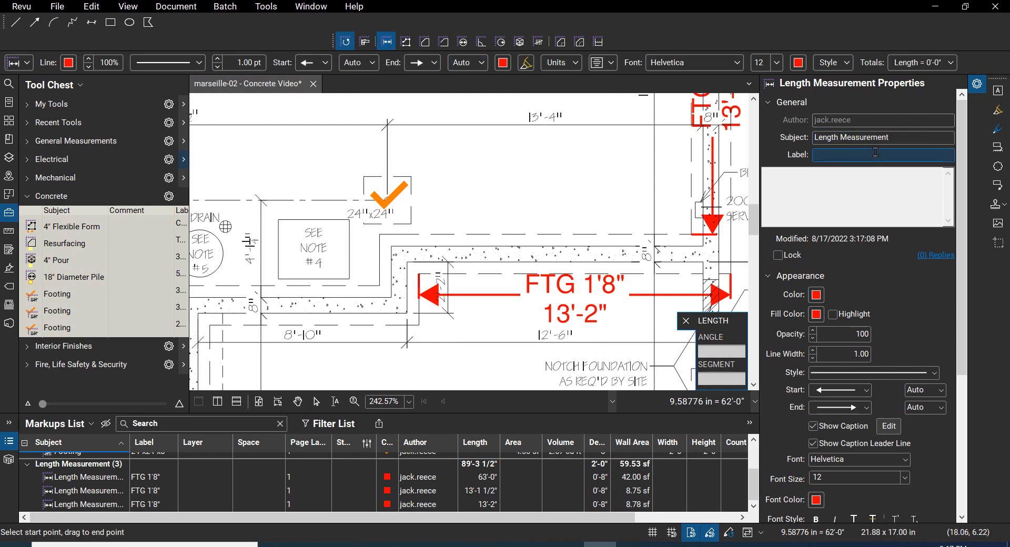
{"action": "type", "text": "FTG 1'8\""}
{"action": "left_click", "coordinate": [842, 181]}
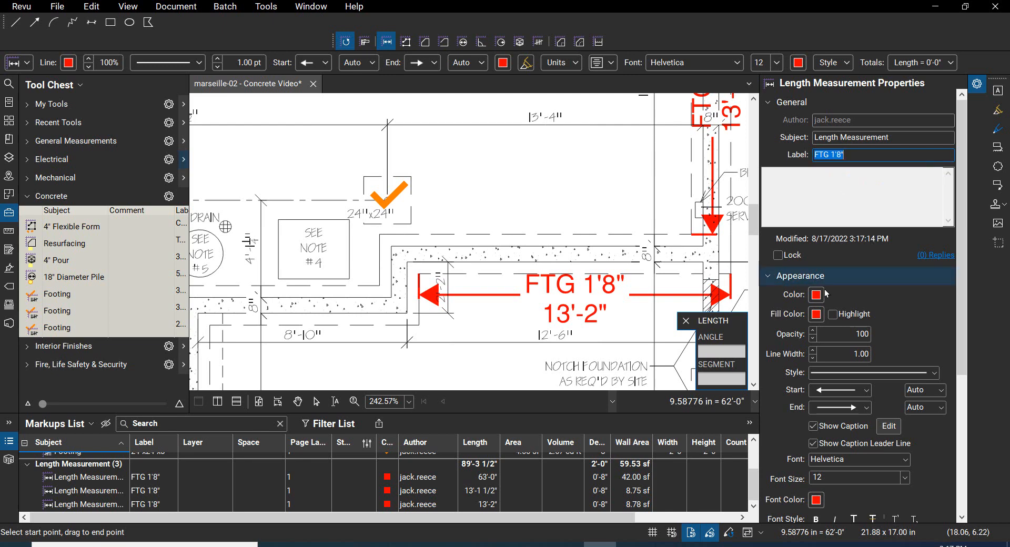
Step: Set the new length measurement's depth to 8" and close the unit settings
{"action": "left_click", "coordinate": [576, 63]}
{"action": "left_click", "coordinate": [588, 122]}
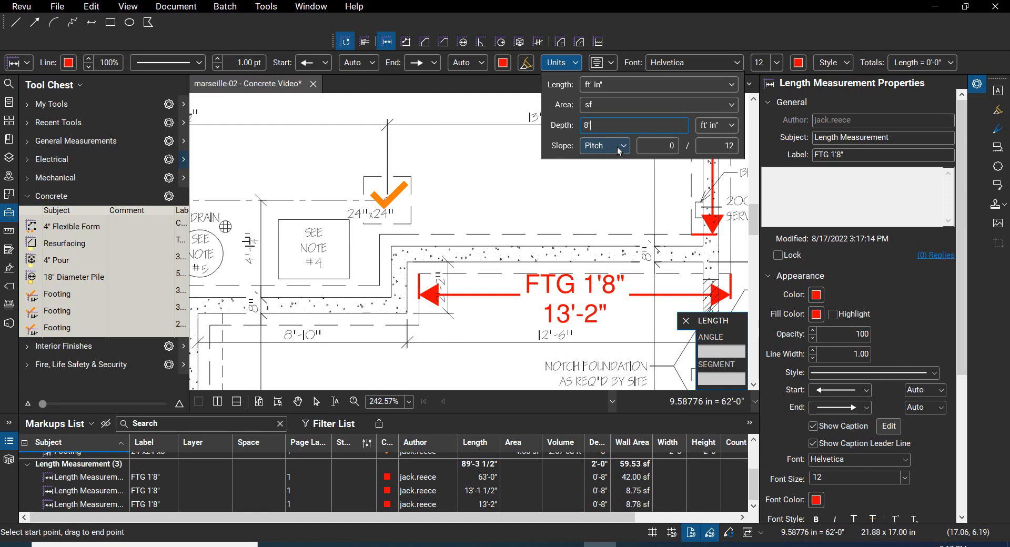
{"action": "key", "text": "Return"}
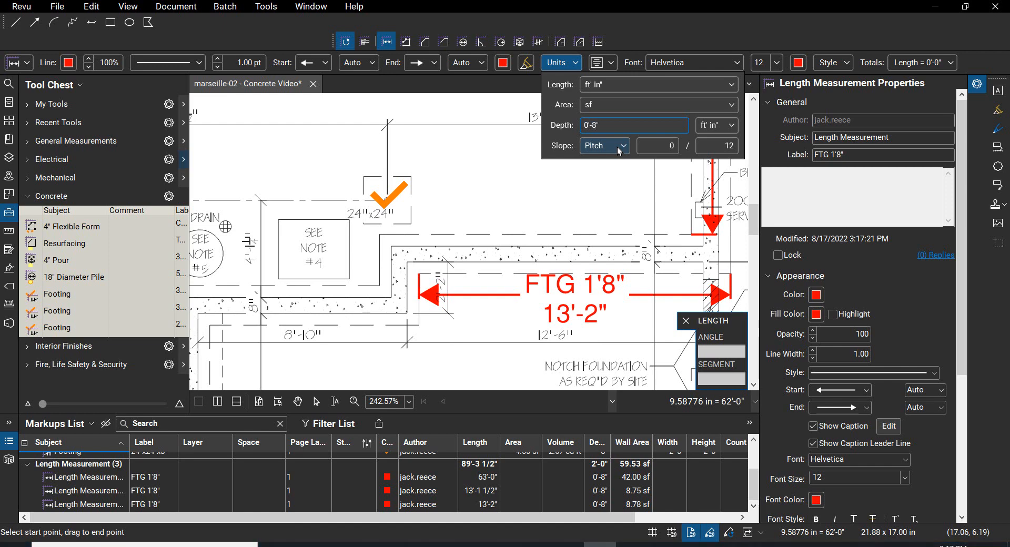
{"action": "key", "text": "Escape"}
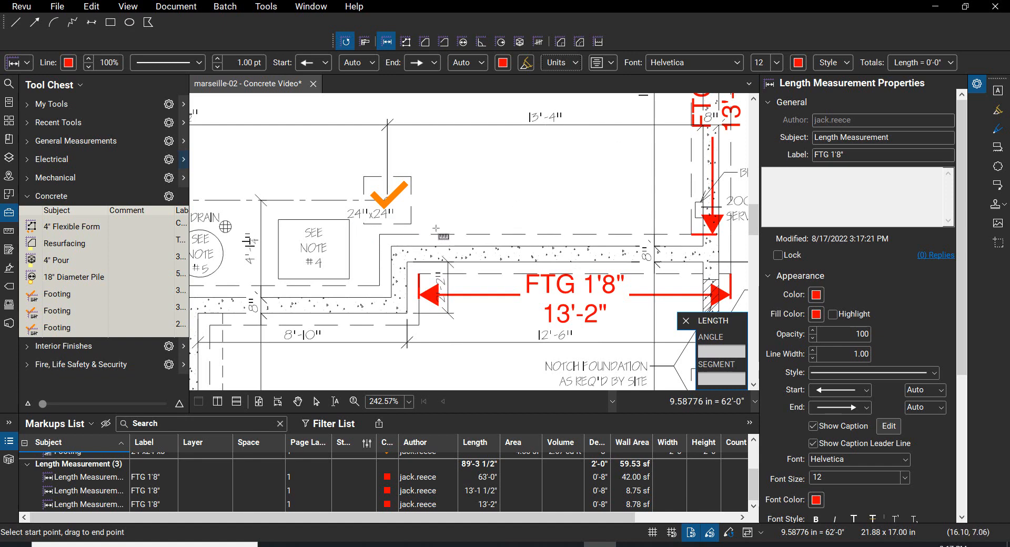
Step: Measure the short vertical jog footing below the 24"x24" pad and the horizontal footing of the adjoining 8'-10" wall along their dashed edges
{"action": "left_click", "coordinate": [379, 234]}
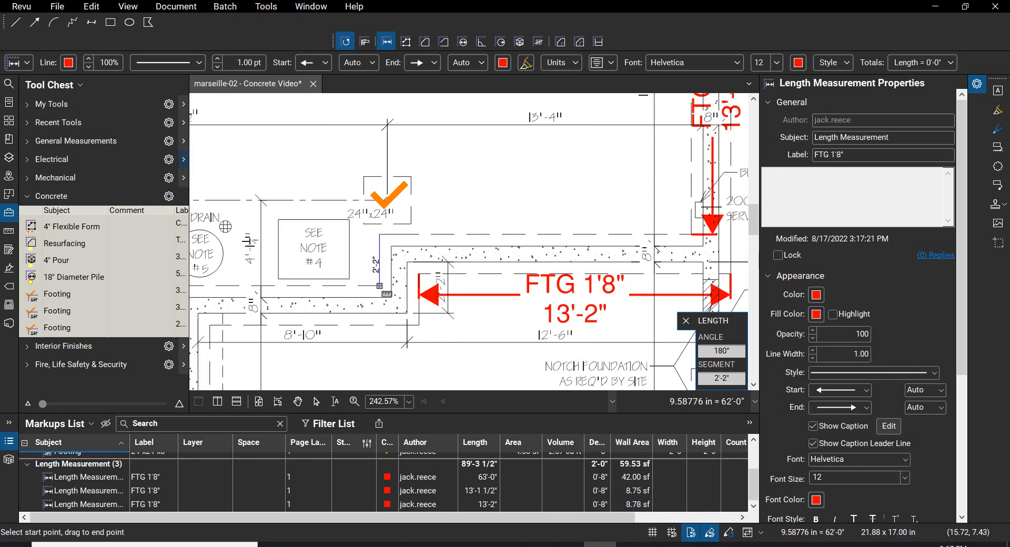
{"action": "left_click", "coordinate": [380, 286]}
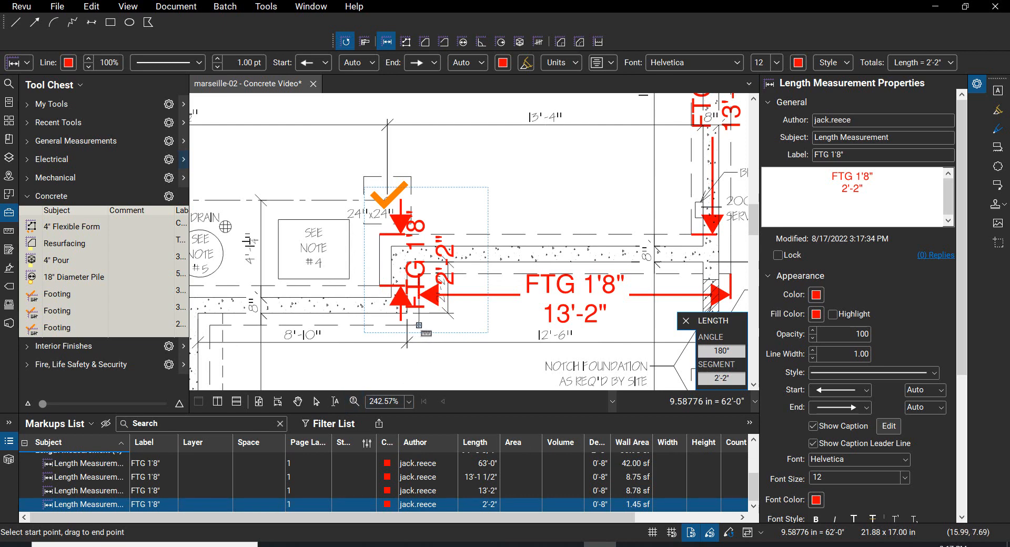
{"action": "scroll", "coordinate": [419, 325], "scroll_direction": "down", "scroll_amount": 3}
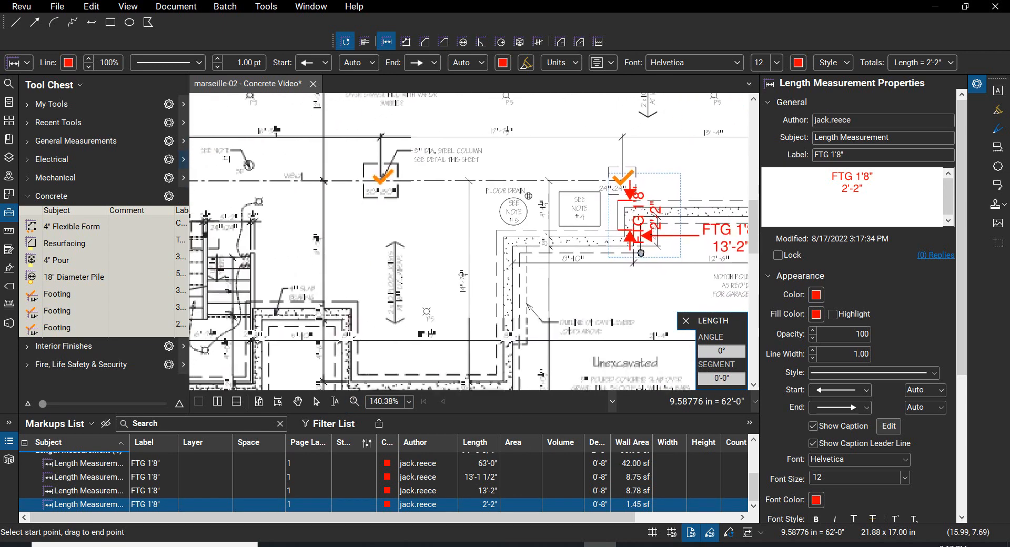
{"action": "left_click", "coordinate": [641, 251]}
{"action": "scroll", "coordinate": [531, 261], "scroll_direction": "up", "scroll_amount": 4}
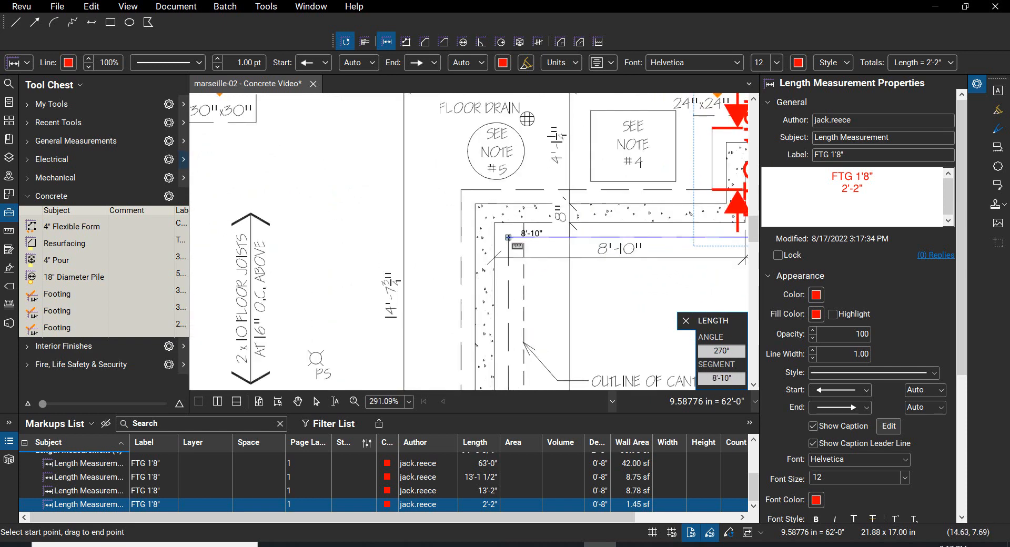
{"action": "left_click", "coordinate": [508, 237]}
Step: Measure the vertical footing from the outer footing corner left of the floor drain down to the inside corner at the lower horizontal wall
{"action": "scroll", "coordinate": [505, 235], "scroll_direction": "down", "scroll_amount": 3}
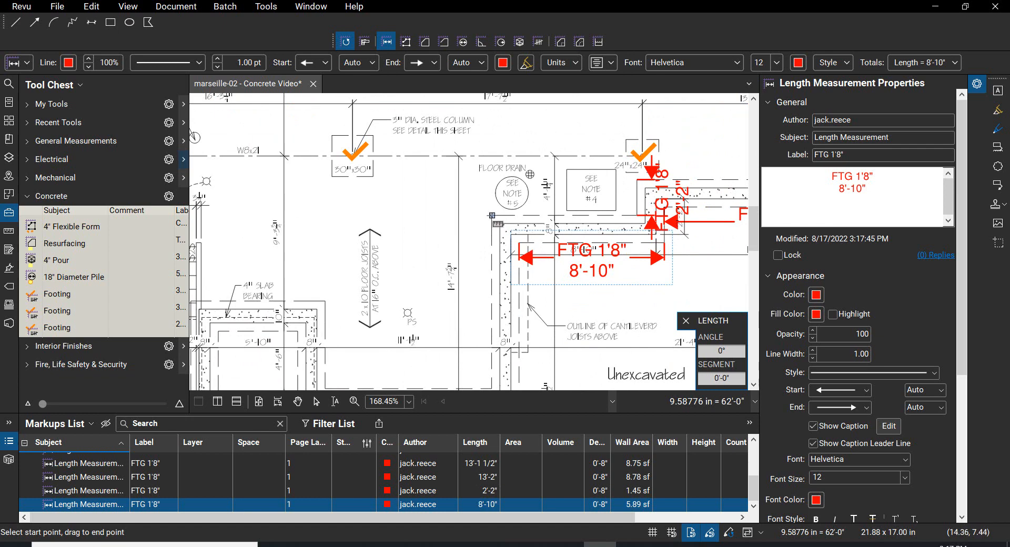
{"action": "scroll", "coordinate": [492, 215], "scroll_direction": "down", "scroll_amount": 2}
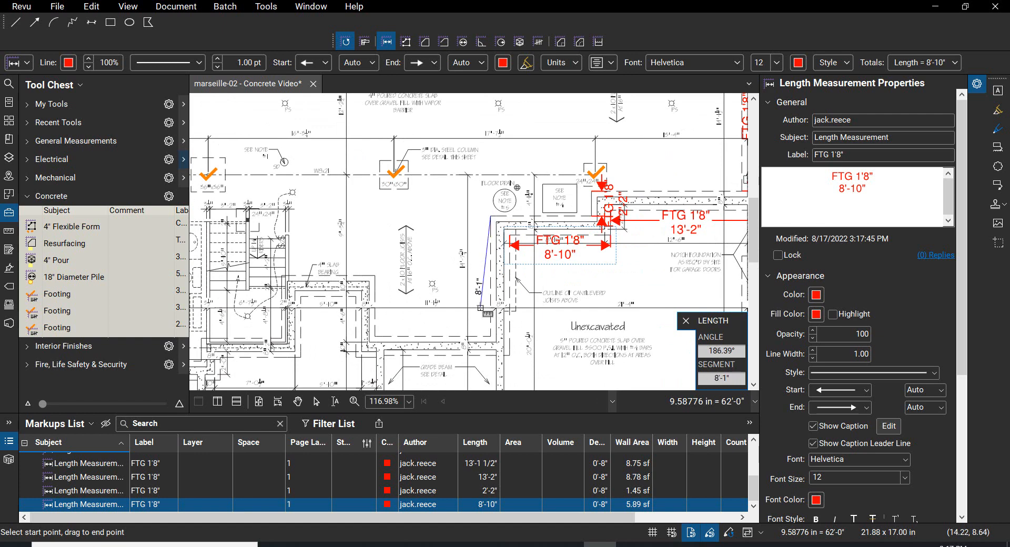
{"action": "scroll", "coordinate": [482, 310], "scroll_direction": "up", "scroll_amount": 1}
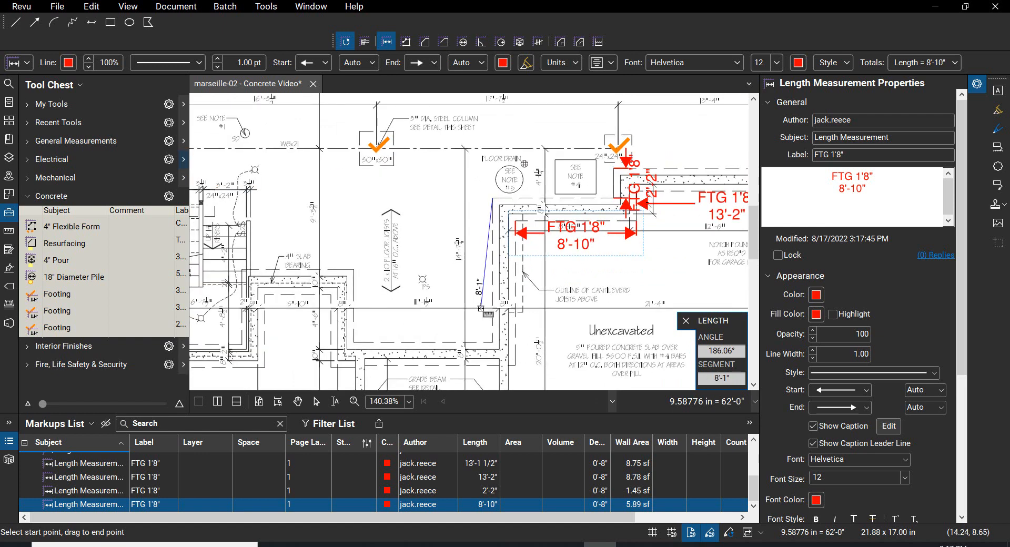
{"action": "left_click", "coordinate": [493, 342]}
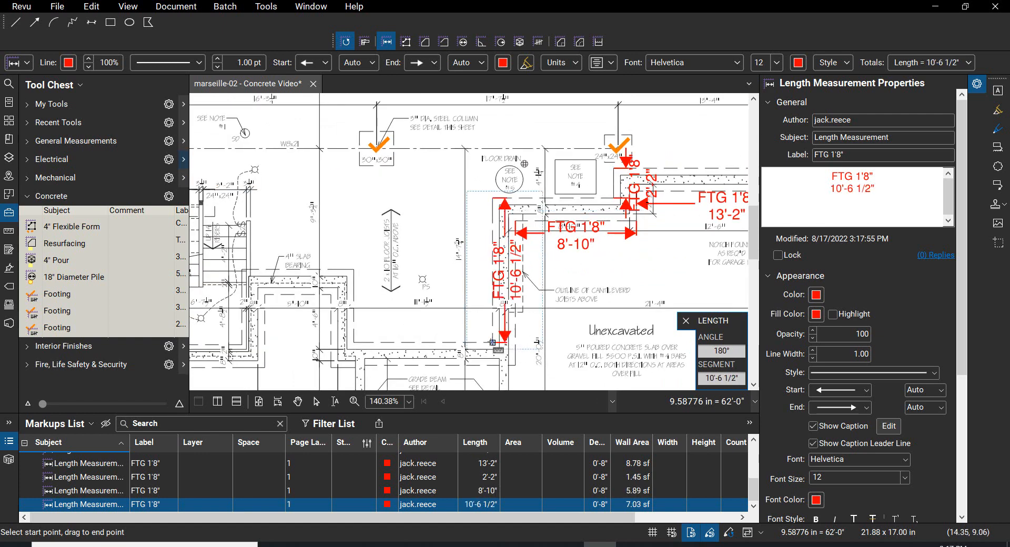
Step: Measure the lower horizontal wall footing along its dashed edge above the grade beam note, ending at the lower-left wall's face
{"action": "left_click", "coordinate": [516, 365]}
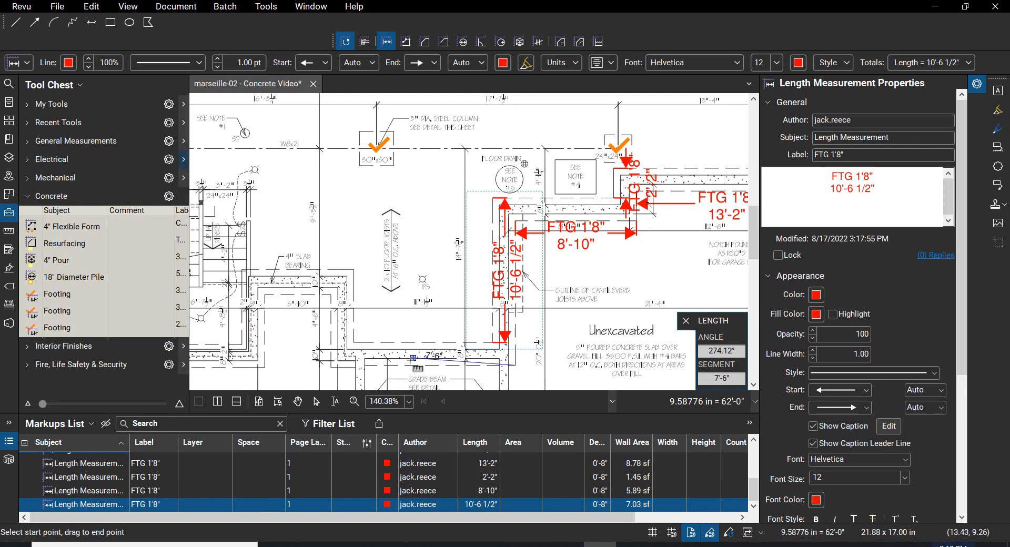
{"action": "scroll", "coordinate": [363, 359], "scroll_direction": "up", "scroll_amount": 4}
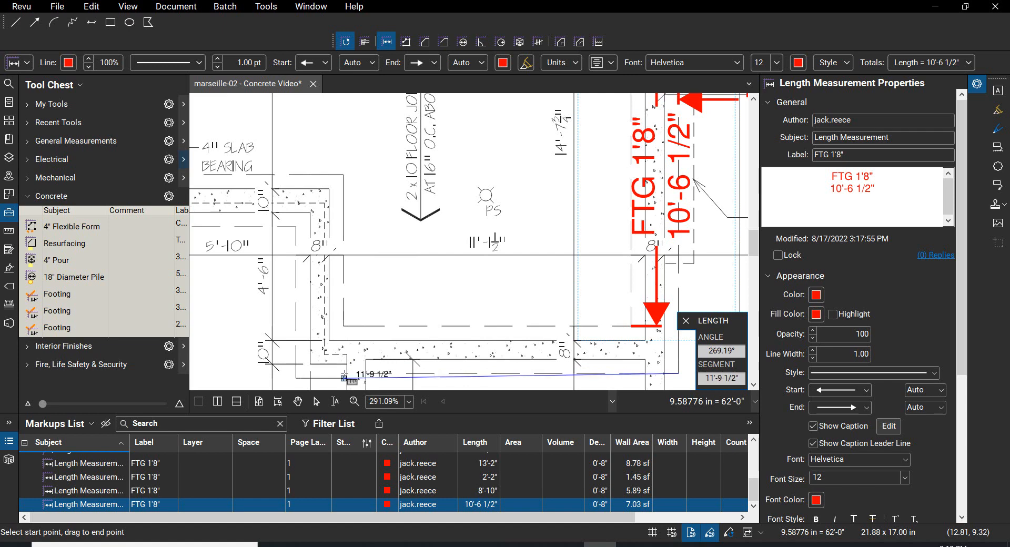
{"action": "scroll", "coordinate": [346, 373], "scroll_direction": "up", "scroll_amount": 2}
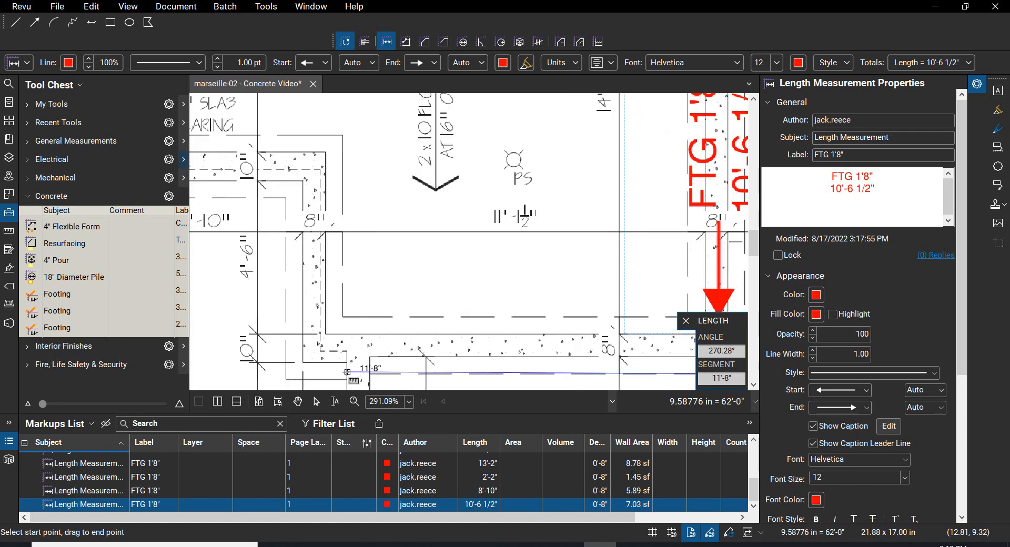
{"action": "left_click_drag", "start_coordinate": [344, 370], "coordinate": [356, 205]}
{"action": "scroll", "coordinate": [357, 206], "scroll_direction": "up", "scroll_amount": 5}
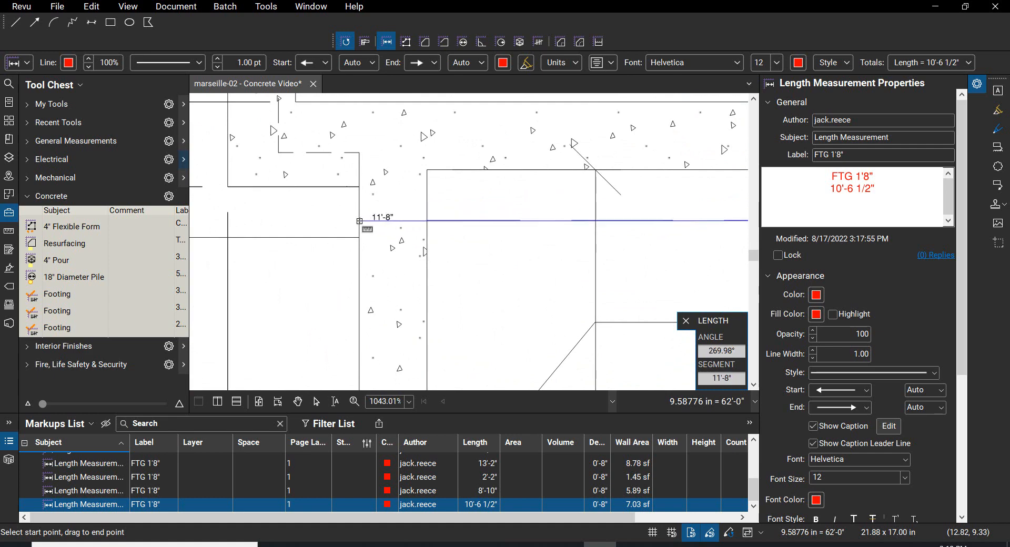
{"action": "left_click", "coordinate": [359, 221]}
Step: Measure the right and left vertical footings of the 5'-10" wide slab-bearing projection along their dashed edges
{"action": "scroll", "coordinate": [361, 225], "scroll_direction": "down", "scroll_amount": 6}
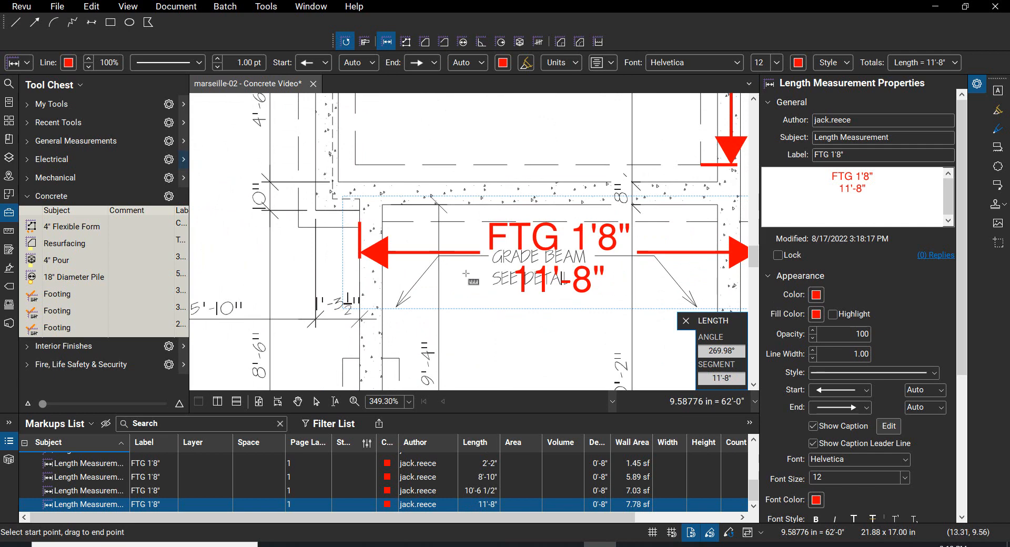
{"action": "scroll", "coordinate": [456, 275], "scroll_direction": "down", "scroll_amount": 2}
{"action": "left_click_drag", "start_coordinate": [464, 277], "coordinate": [510, 371]}
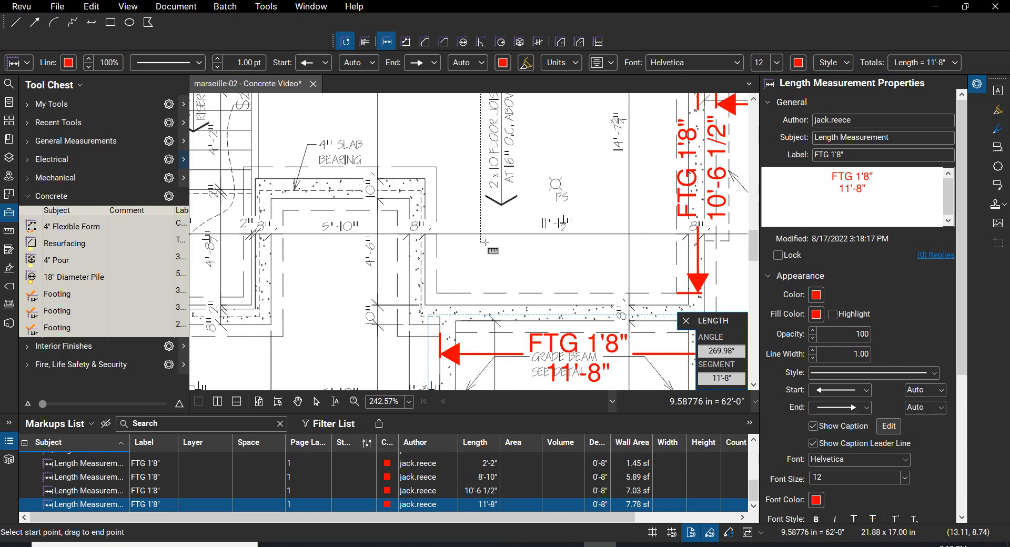
{"action": "left_click", "coordinate": [436, 293]}
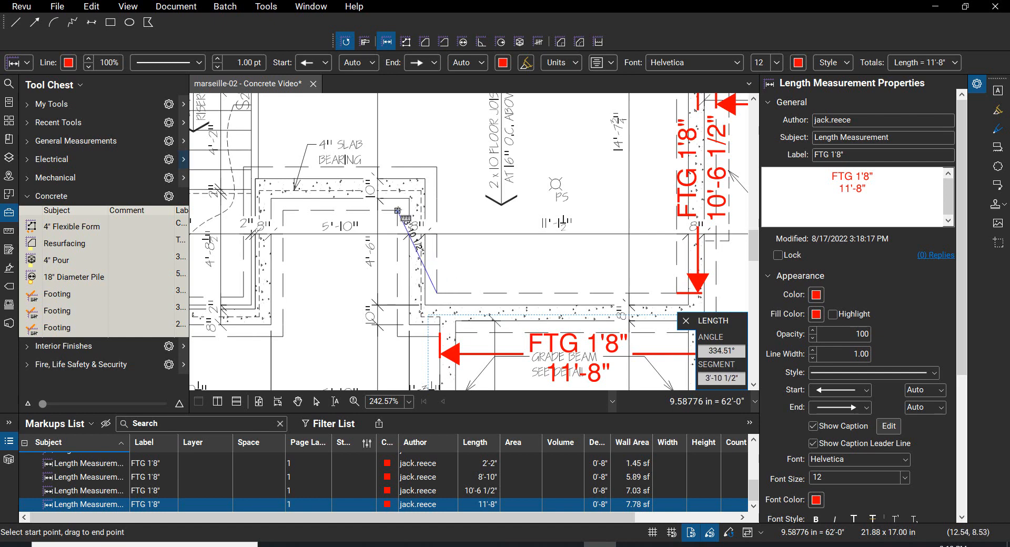
{"action": "left_click", "coordinate": [436, 211]}
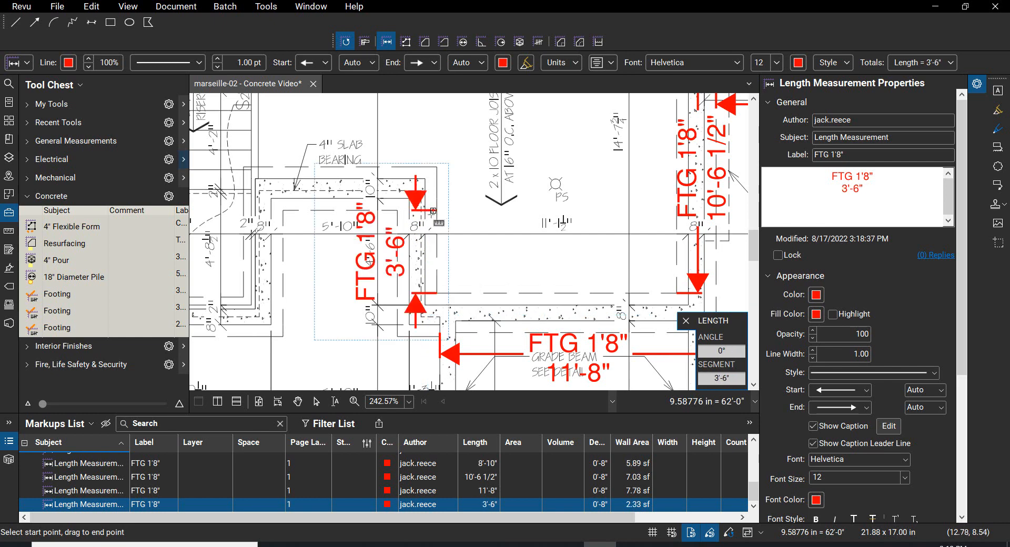
{"action": "left_click", "coordinate": [283, 210]}
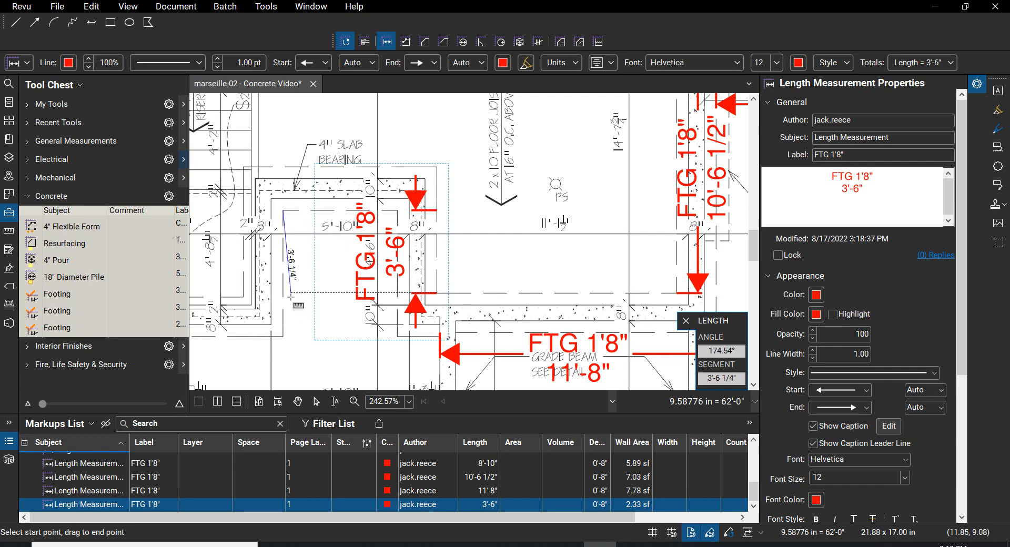
{"action": "left_click", "coordinate": [283, 337]}
Step: Measure the horizontal footing under the wall below the stairs along its upper dashed edge, from the inside corner to the left footing corner
{"action": "scroll", "coordinate": [283, 337], "scroll_direction": "down", "scroll_amount": 2}
{"action": "left_click_drag", "start_coordinate": [283, 337], "coordinate": [439, 293]}
{"action": "scroll", "coordinate": [439, 293], "scroll_direction": "up", "scroll_amount": 2}
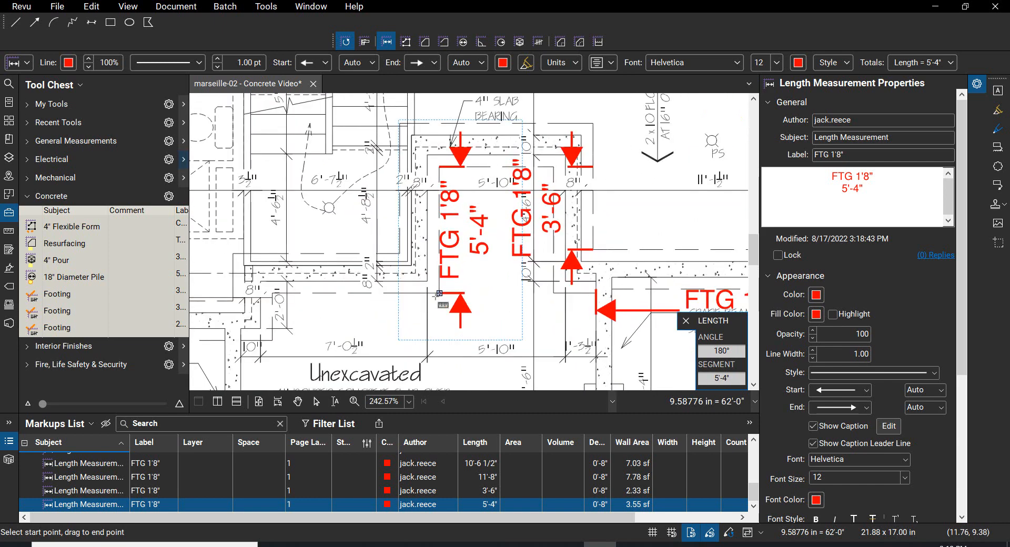
{"action": "scroll", "coordinate": [401, 266], "scroll_direction": "up", "scroll_amount": 2}
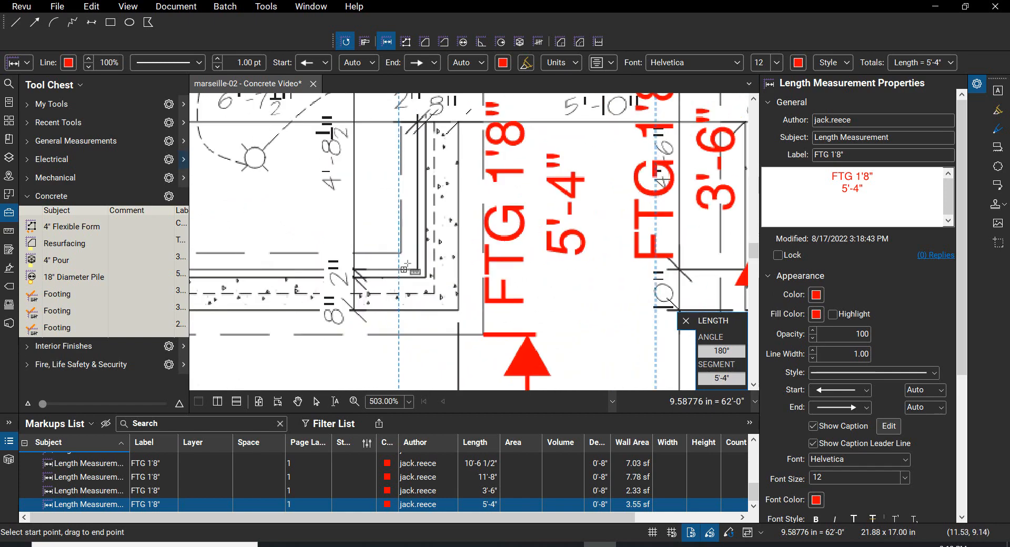
{"action": "scroll", "coordinate": [401, 253], "scroll_direction": "up", "scroll_amount": 2}
{"action": "left_click", "coordinate": [400, 251]}
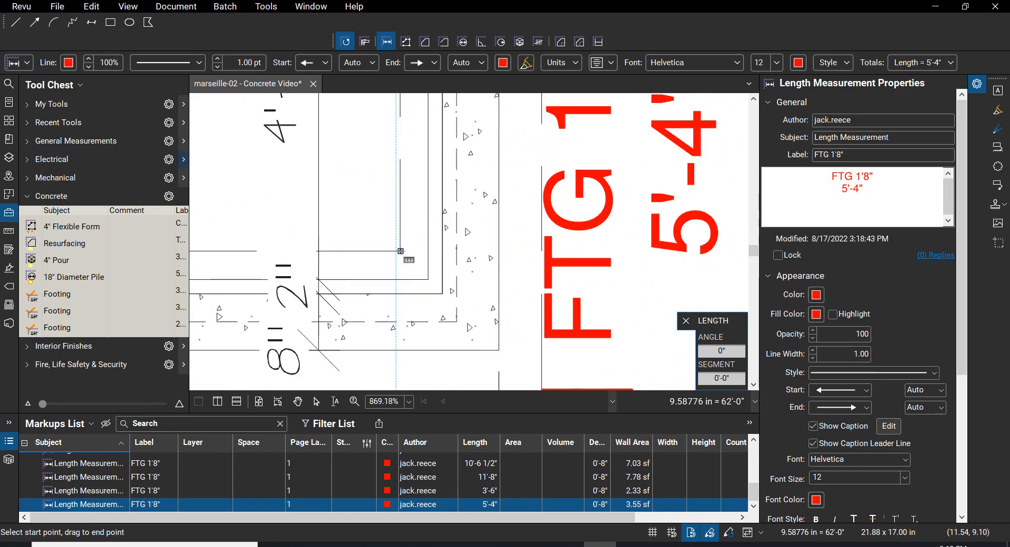
{"action": "scroll", "coordinate": [401, 252], "scroll_direction": "down", "scroll_amount": 4}
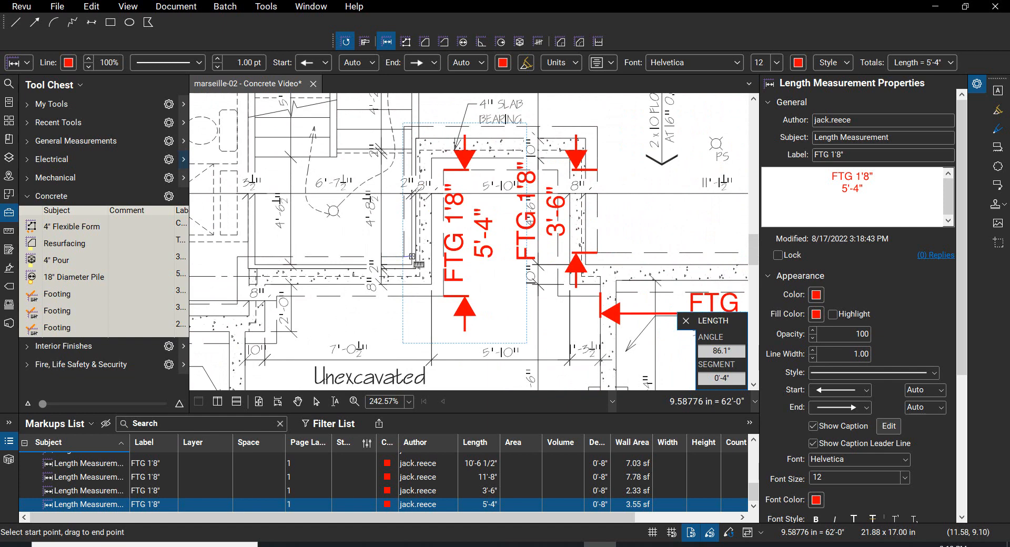
{"action": "left_click", "coordinate": [237, 257]}
Step: Measure the short vertical footing at the 2'-0" wall jog along its dashed edge, and exit the Length tool
{"action": "scroll", "coordinate": [375, 241], "scroll_direction": "up", "scroll_amount": 1}
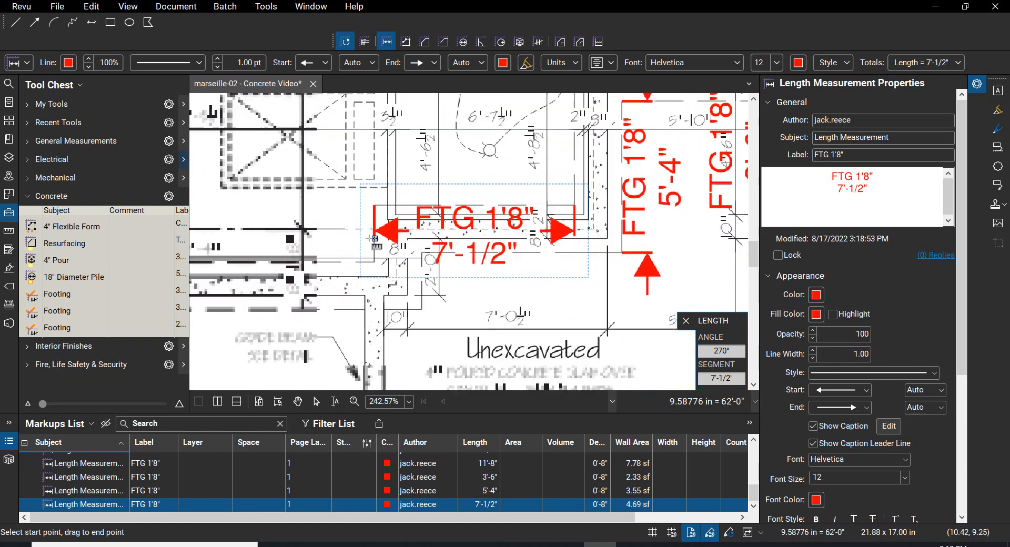
{"action": "scroll", "coordinate": [375, 239], "scroll_direction": "up", "scroll_amount": 3}
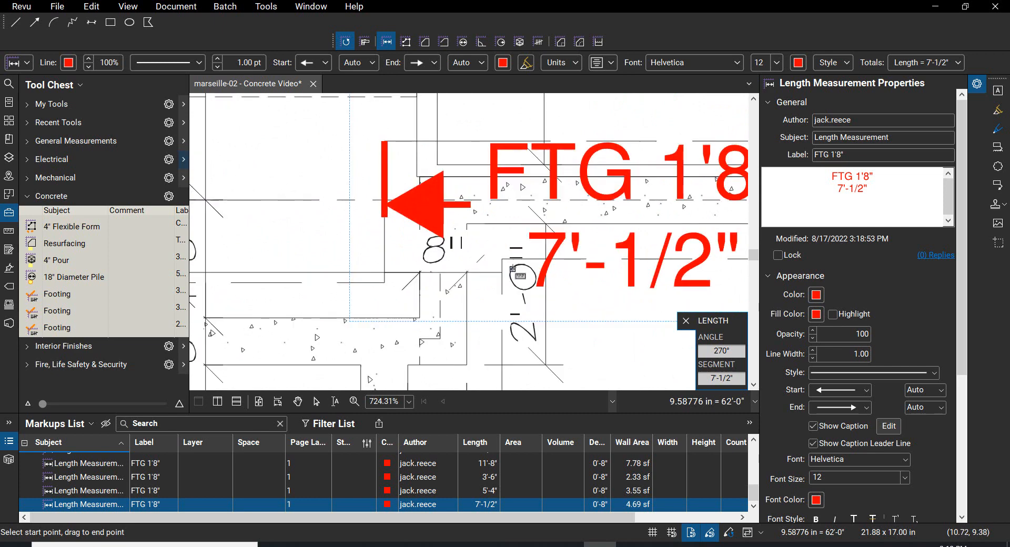
{"action": "scroll", "coordinate": [502, 259], "scroll_direction": "down", "scroll_amount": 2}
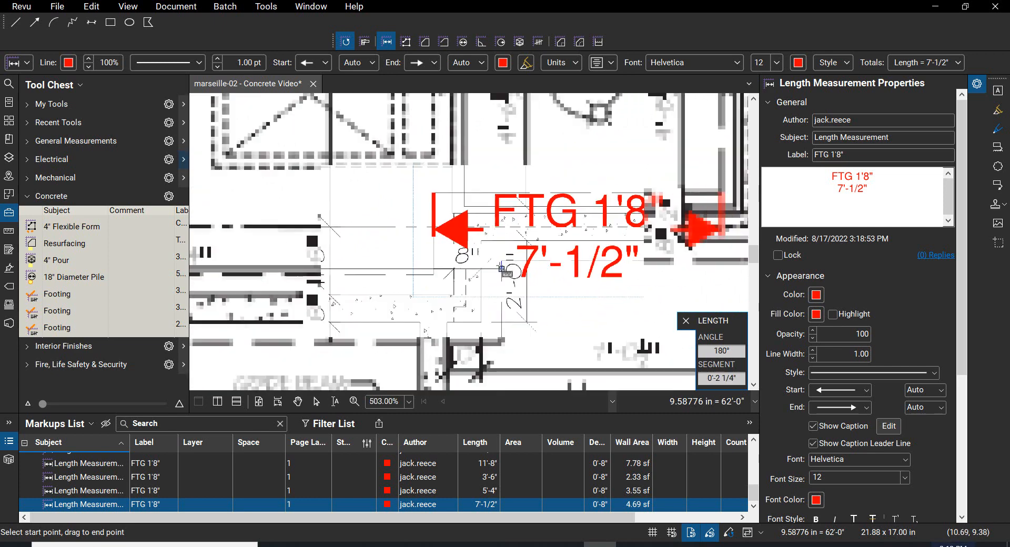
{"action": "left_click", "coordinate": [502, 260]}
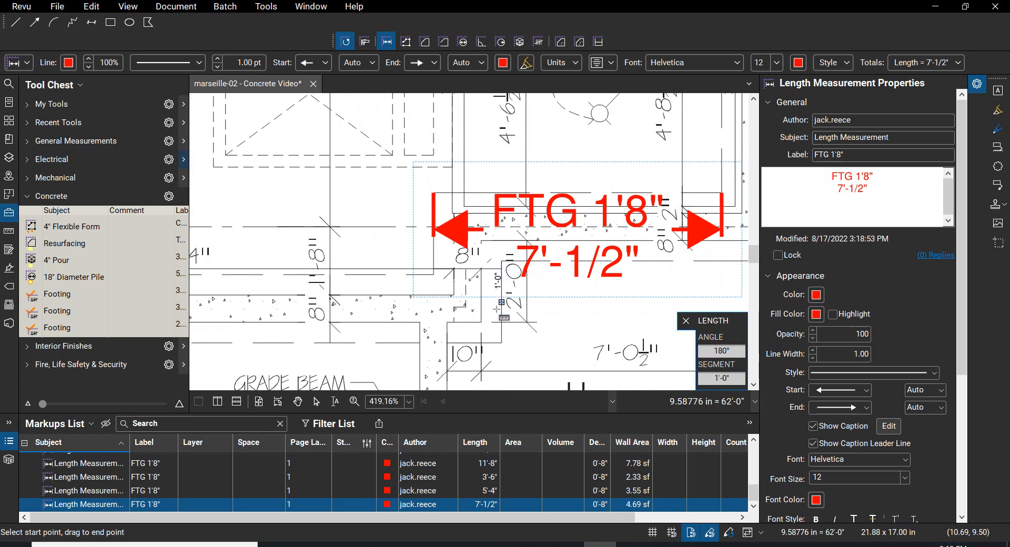
{"action": "left_click", "coordinate": [501, 343]}
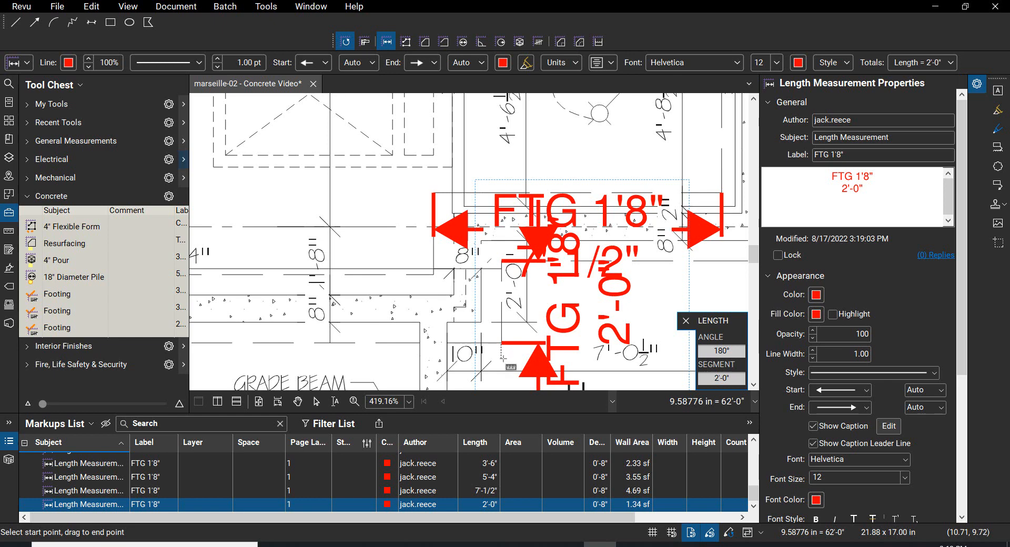
{"action": "key", "text": "Escape"}
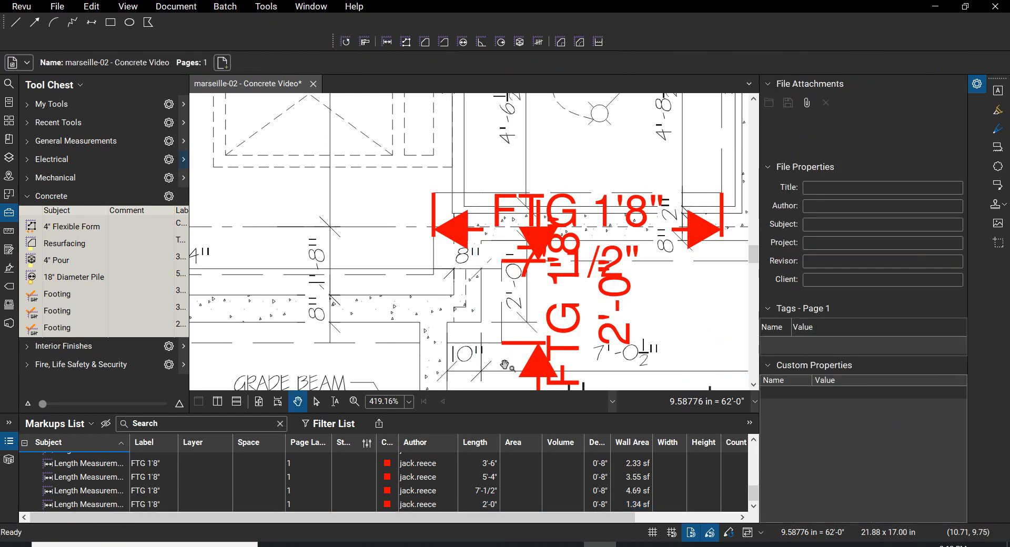
{"action": "mouse_move", "coordinate": [502, 371]}
{"action": "left_mouse_down"}
{"action": "mouse_move", "coordinate": [518, 368]}
{"action": "mouse_move", "coordinate": [552, 300]}
{"action": "left_mouse_up"}
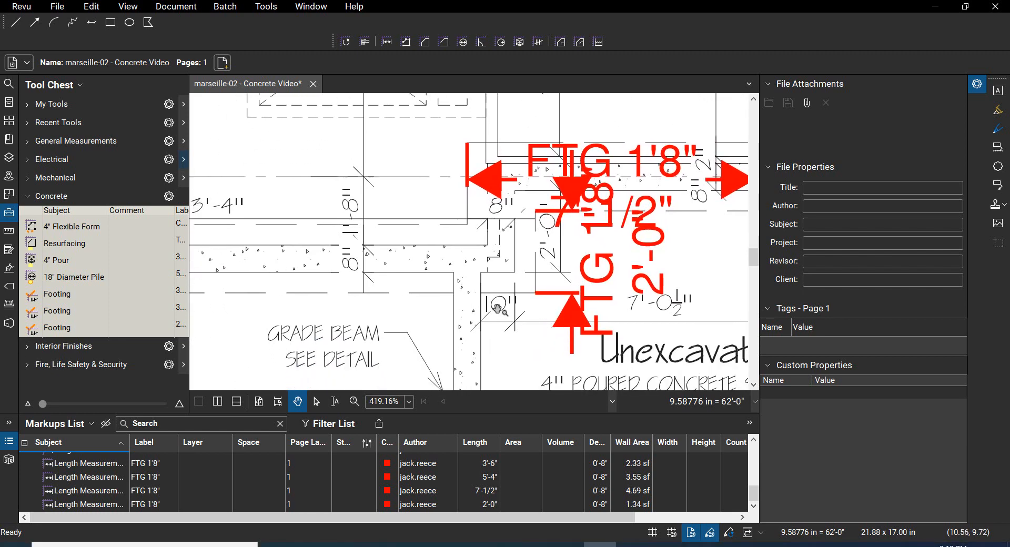
Step: Start a new length measurement labelled FTG 1'8" with a depth of 0'-8" and Highlight enabled
{"action": "left_click", "coordinate": [386, 43]}
{"action": "left_click", "coordinate": [847, 154]}
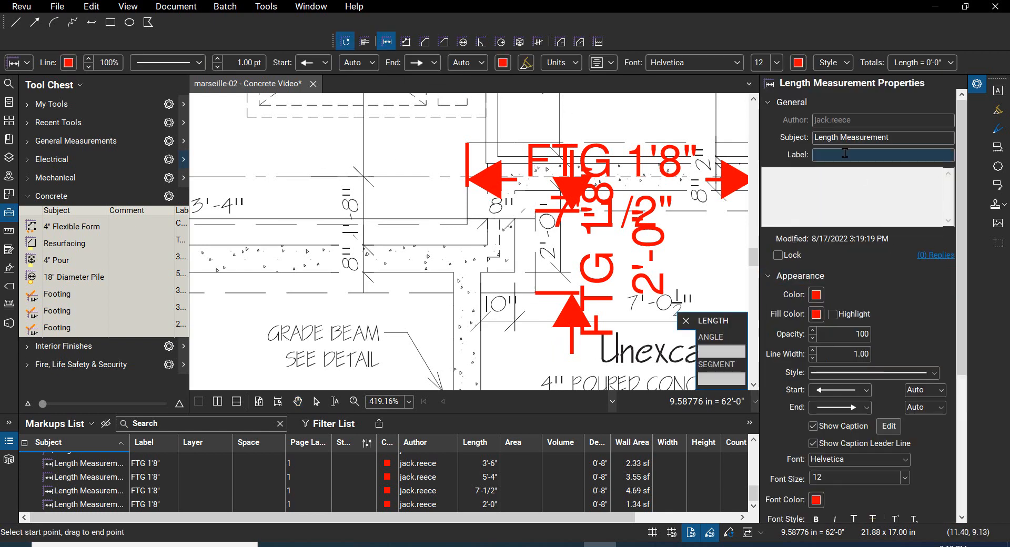
{"action": "type", "text": "fTG 1'10\""}
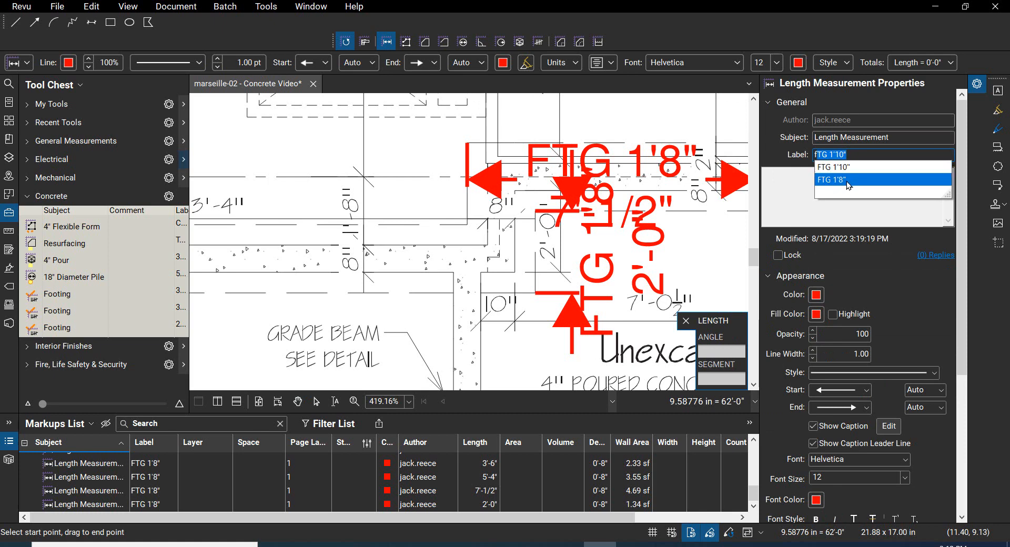
{"action": "left_click", "coordinate": [842, 179]}
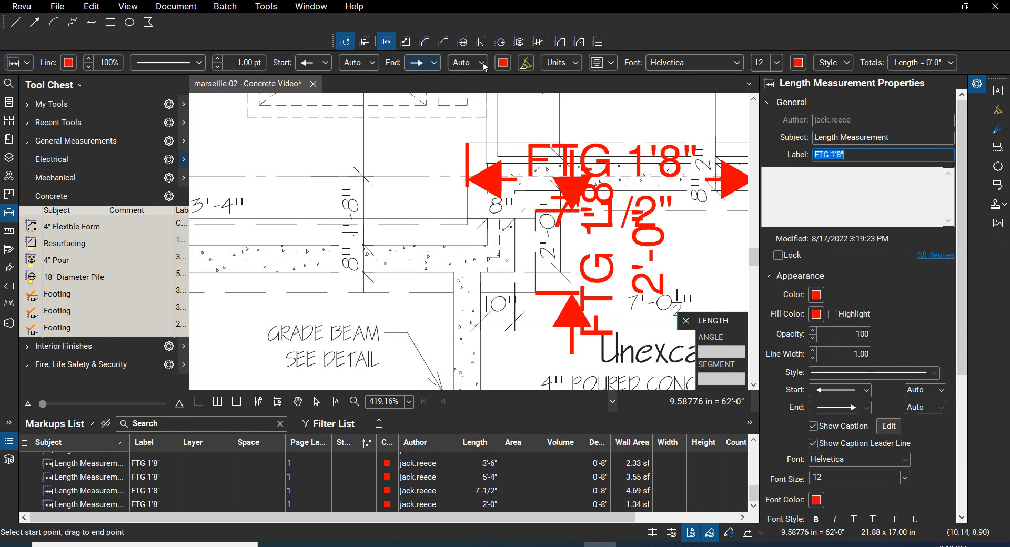
{"action": "left_click", "coordinate": [579, 63]}
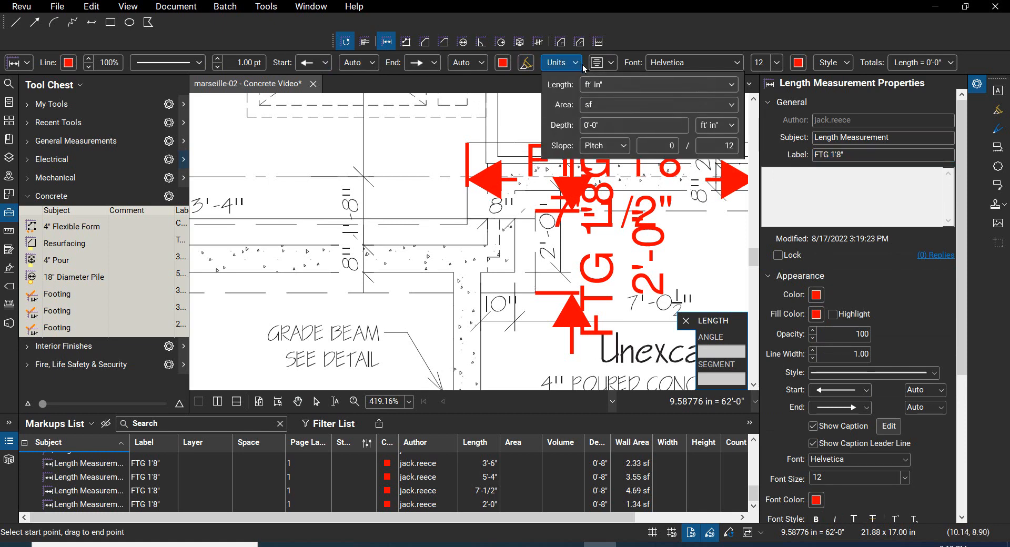
{"action": "left_click", "coordinate": [607, 124]}
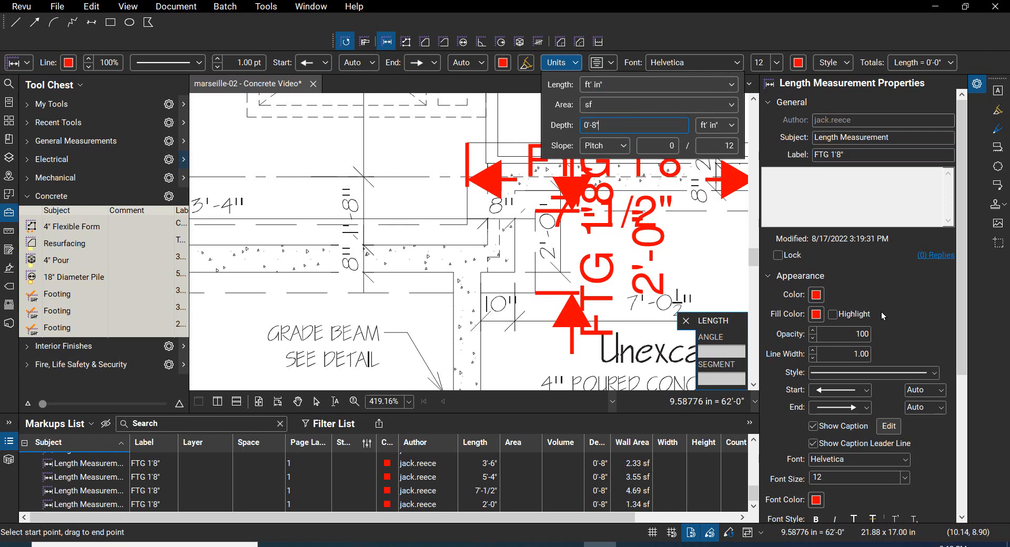
{"action": "left_click", "coordinate": [836, 317]}
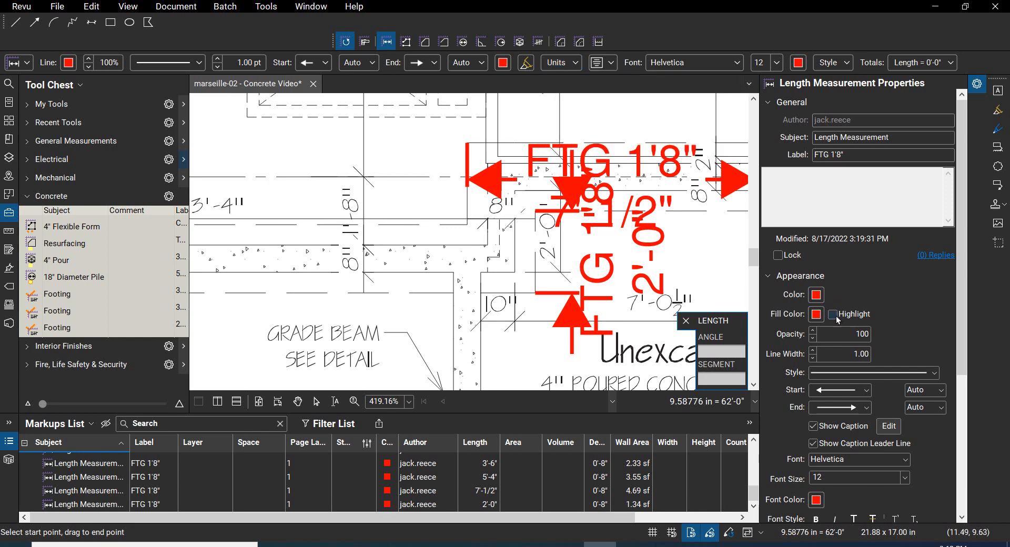
{"action": "left_click", "coordinate": [836, 318]}
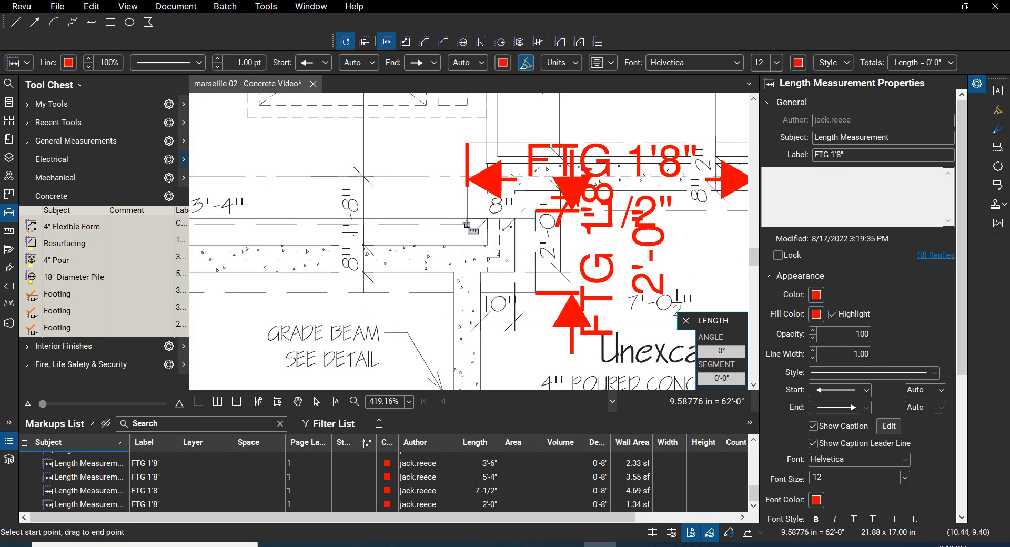
Step: Measure the horizontal footing of the 13'-4" lower-left basement wall along its upper dashed edge, from the right end to the left inside corner
{"action": "scroll", "coordinate": [467, 225], "scroll_direction": "down", "scroll_amount": 4}
{"action": "left_click_drag", "start_coordinate": [467, 226], "coordinate": [700, 269]}
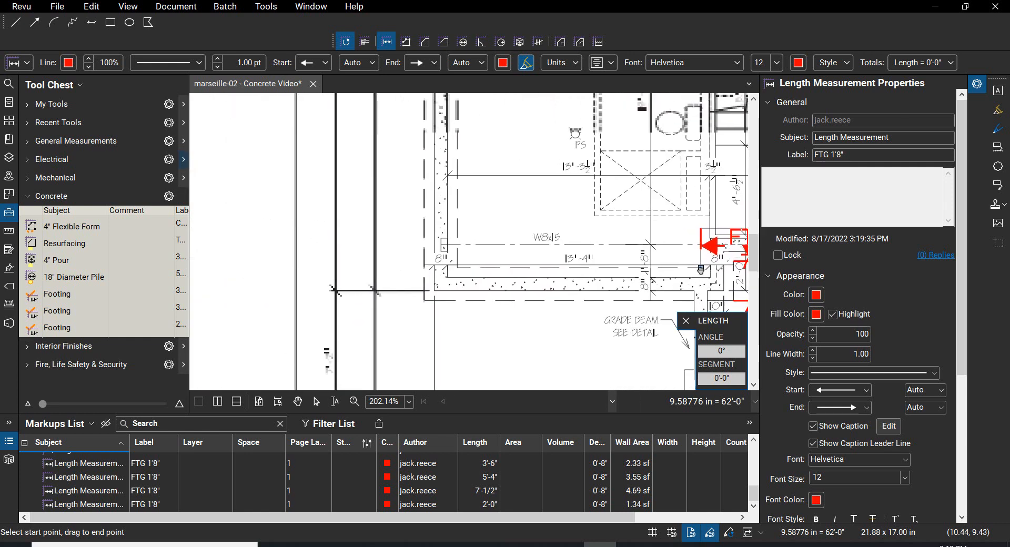
{"action": "left_click", "coordinate": [701, 269]}
{"action": "scroll", "coordinate": [460, 263], "scroll_direction": "up", "scroll_amount": 6}
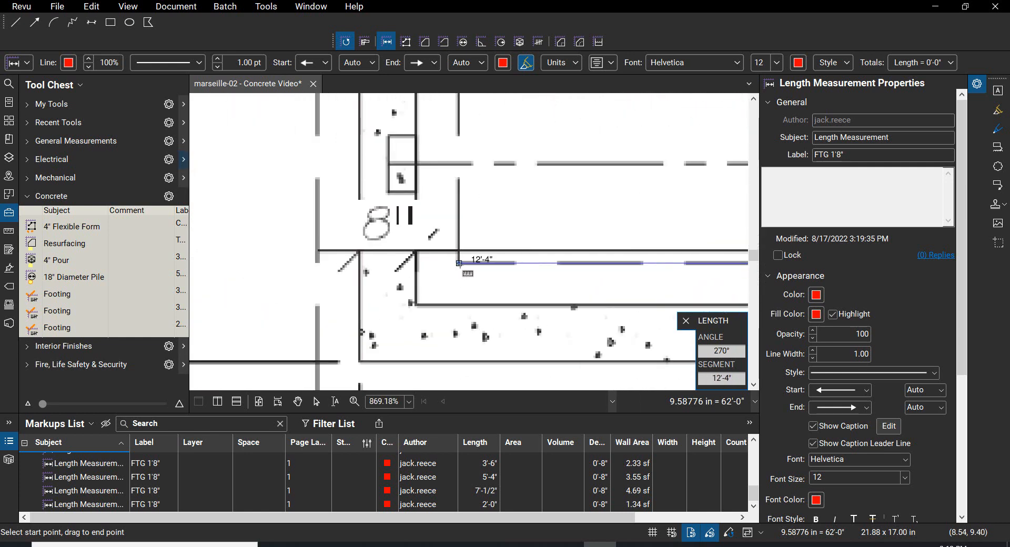
{"action": "left_click", "coordinate": [458, 263]}
Step: Measure the left exterior wall's vertical footing from the lower-left outer footing corner up to the top wall footing's inner edge, and exit the Length tool
{"action": "scroll", "coordinate": [458, 263], "scroll_direction": "down", "scroll_amount": 3}
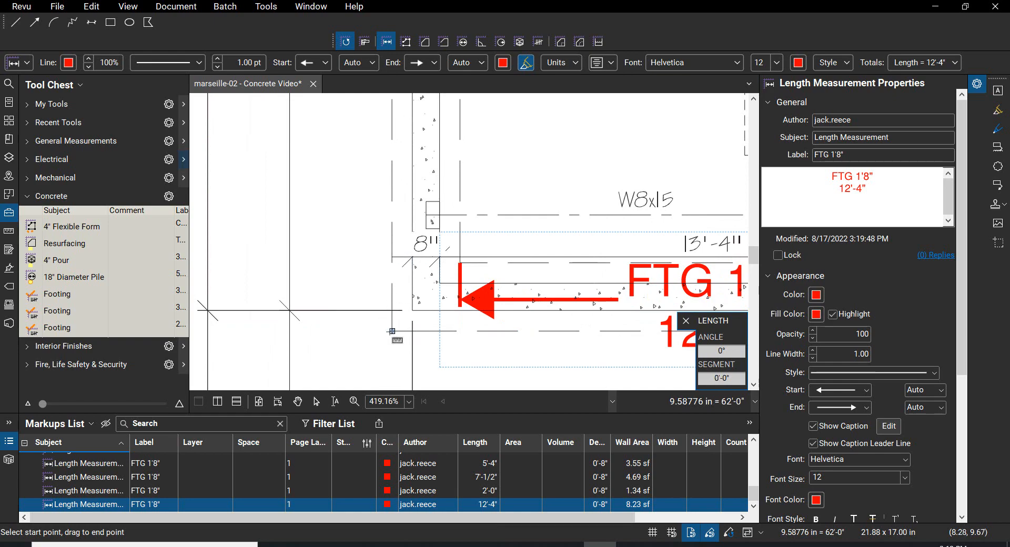
{"action": "scroll", "coordinate": [392, 331], "scroll_direction": "down", "scroll_amount": 7}
{"action": "scroll", "coordinate": [363, 380], "scroll_direction": "up", "scroll_amount": 8}
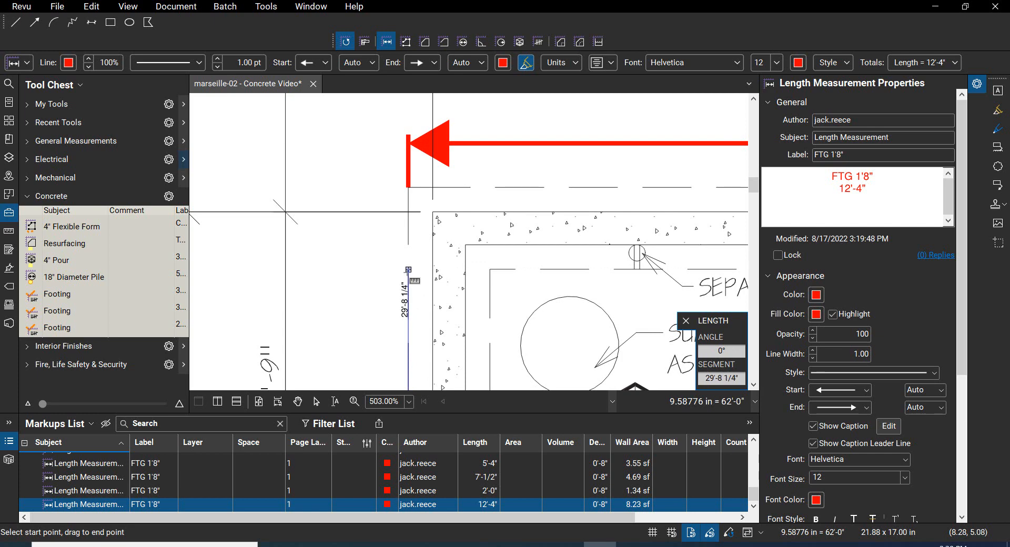
{"action": "left_click", "coordinate": [408, 269]}
{"action": "scroll", "coordinate": [293, 200], "scroll_direction": "down", "scroll_amount": 3}
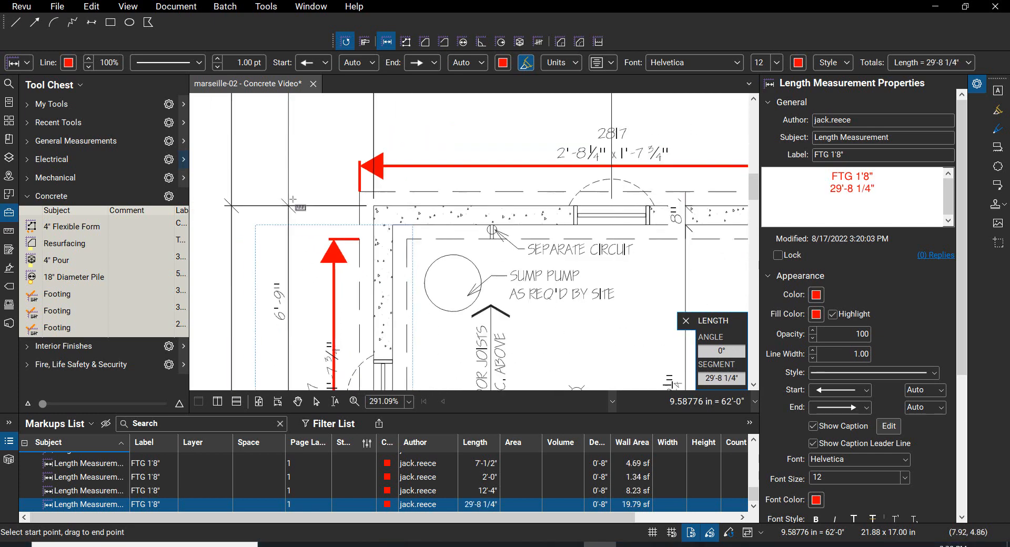
{"action": "key", "text": "Escape"}
Step: Bring the whole foundation plan into view and save the marked-up PDF
{"action": "scroll", "coordinate": [304, 218], "scroll_direction": "down", "scroll_amount": 4}
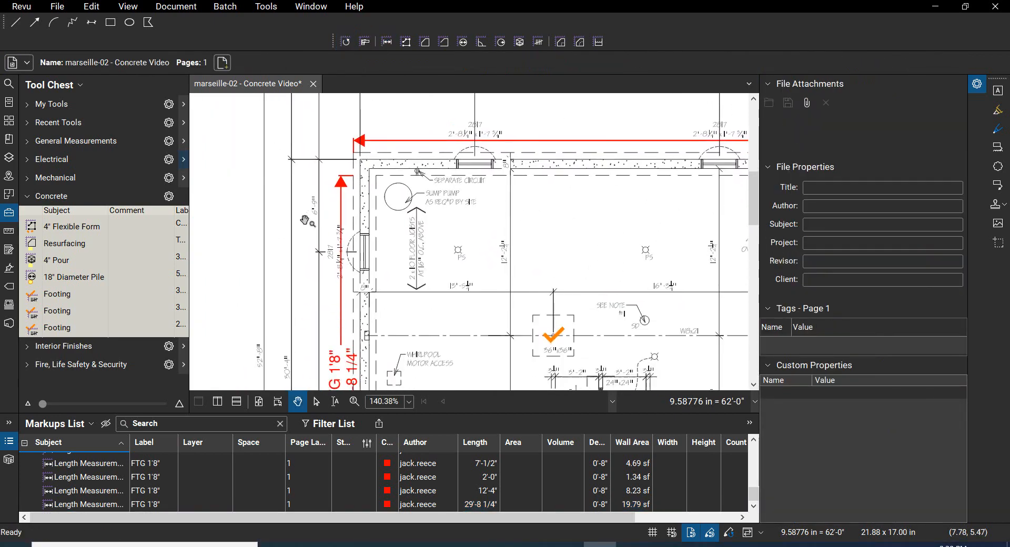
{"action": "scroll", "coordinate": [305, 221], "scroll_direction": "down", "scroll_amount": 6}
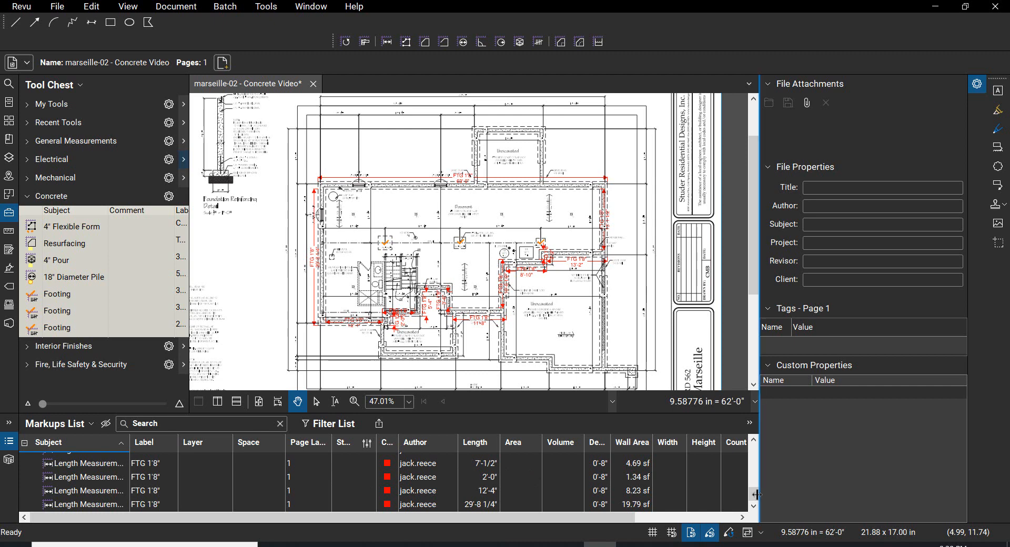
{"action": "mouse_move", "coordinate": [753, 494]}
{"action": "left_mouse_down"}
{"action": "mouse_move", "coordinate": [763, 473]}
{"action": "mouse_move", "coordinate": [768, 488]}
{"action": "mouse_move", "coordinate": [776, 481]}
{"action": "mouse_move", "coordinate": [774, 449]}
{"action": "mouse_move", "coordinate": [768, 502]}
{"action": "left_mouse_up"}
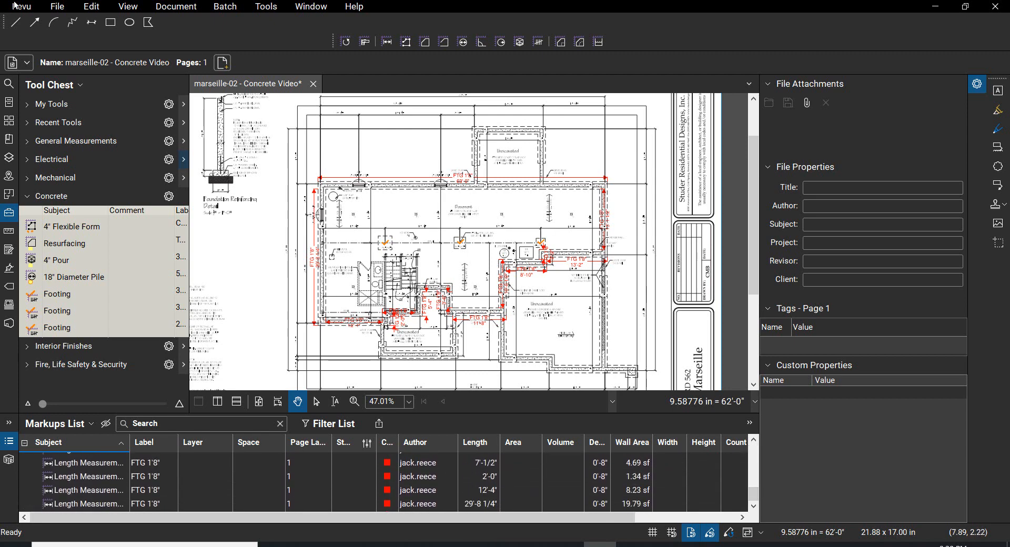
{"action": "left_click", "coordinate": [58, 8]}
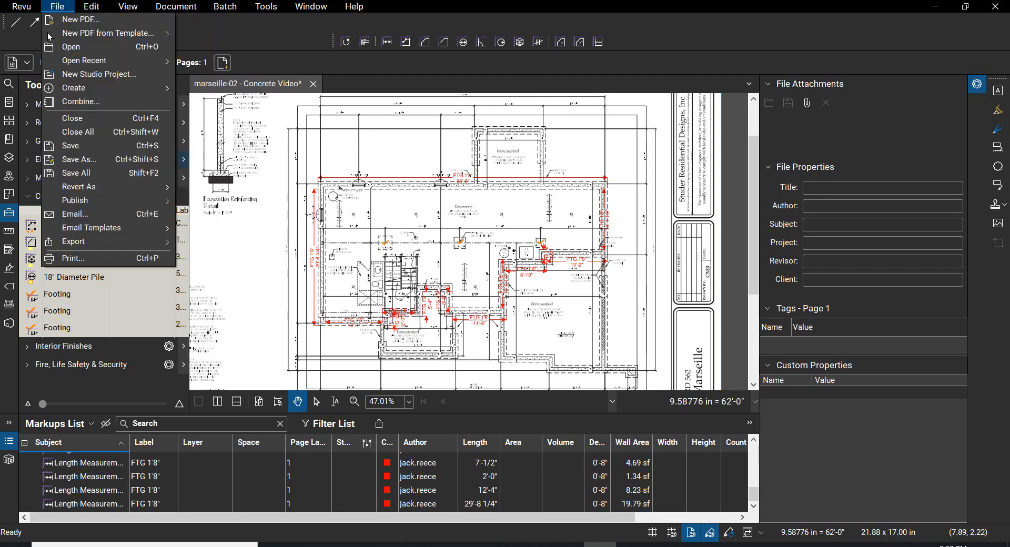
{"action": "left_click", "coordinate": [74, 146]}
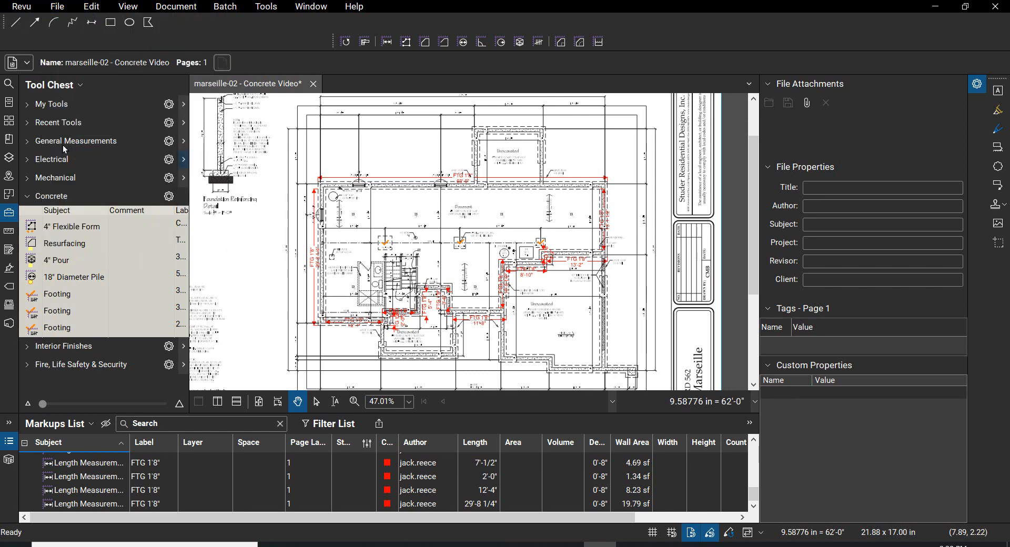